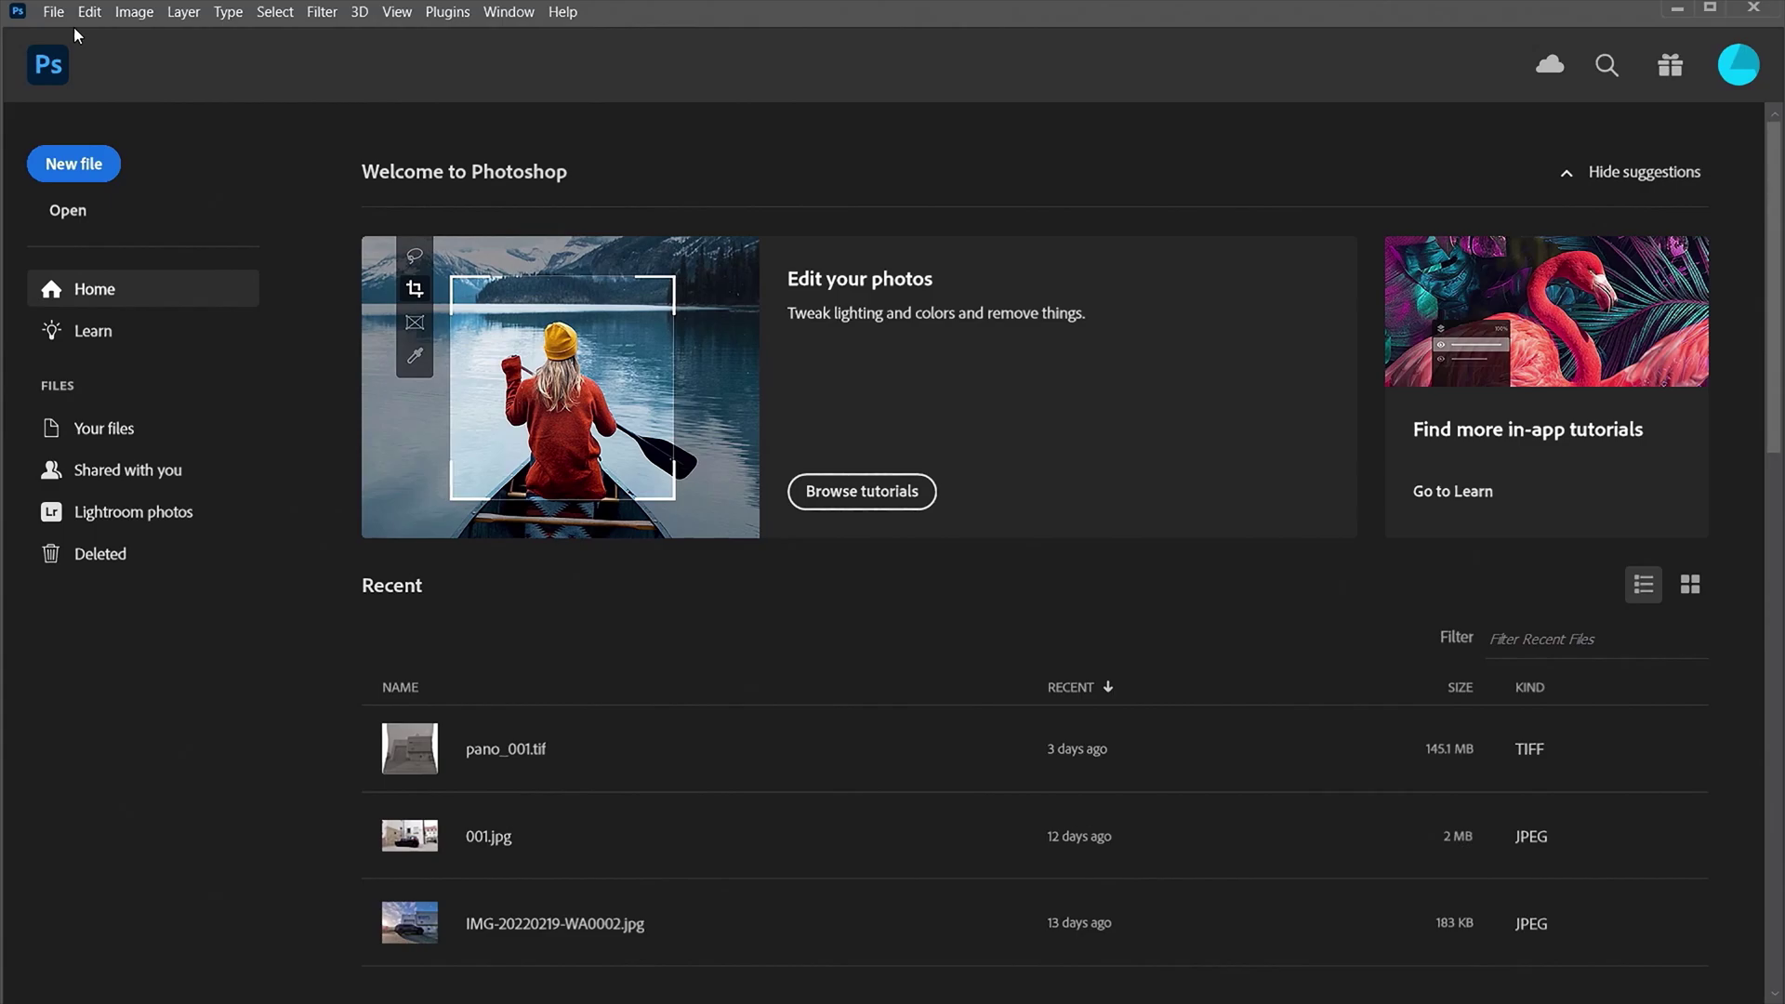
Photomerge MP_001.jpg through MP_004.jpg into a panorama using the Perspective layout
{"action": "left_click", "coordinate": [53, 11]}
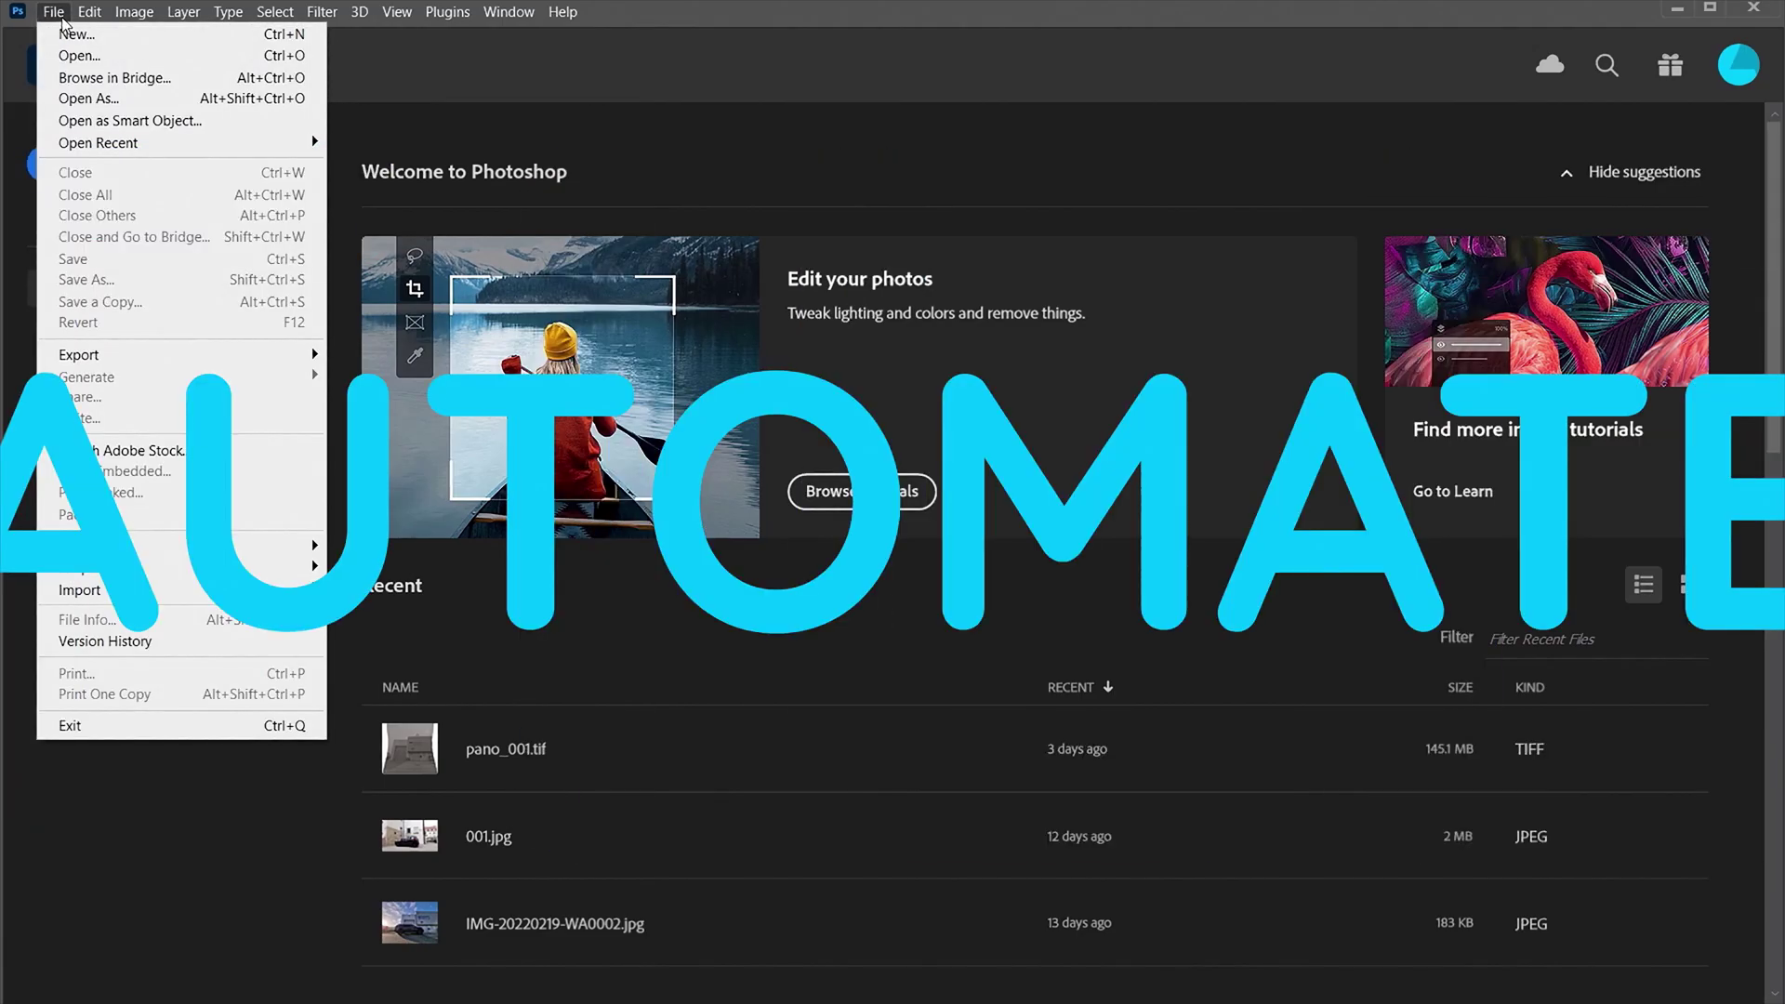
{"action": "mouse_move", "coordinate": [139, 547]}
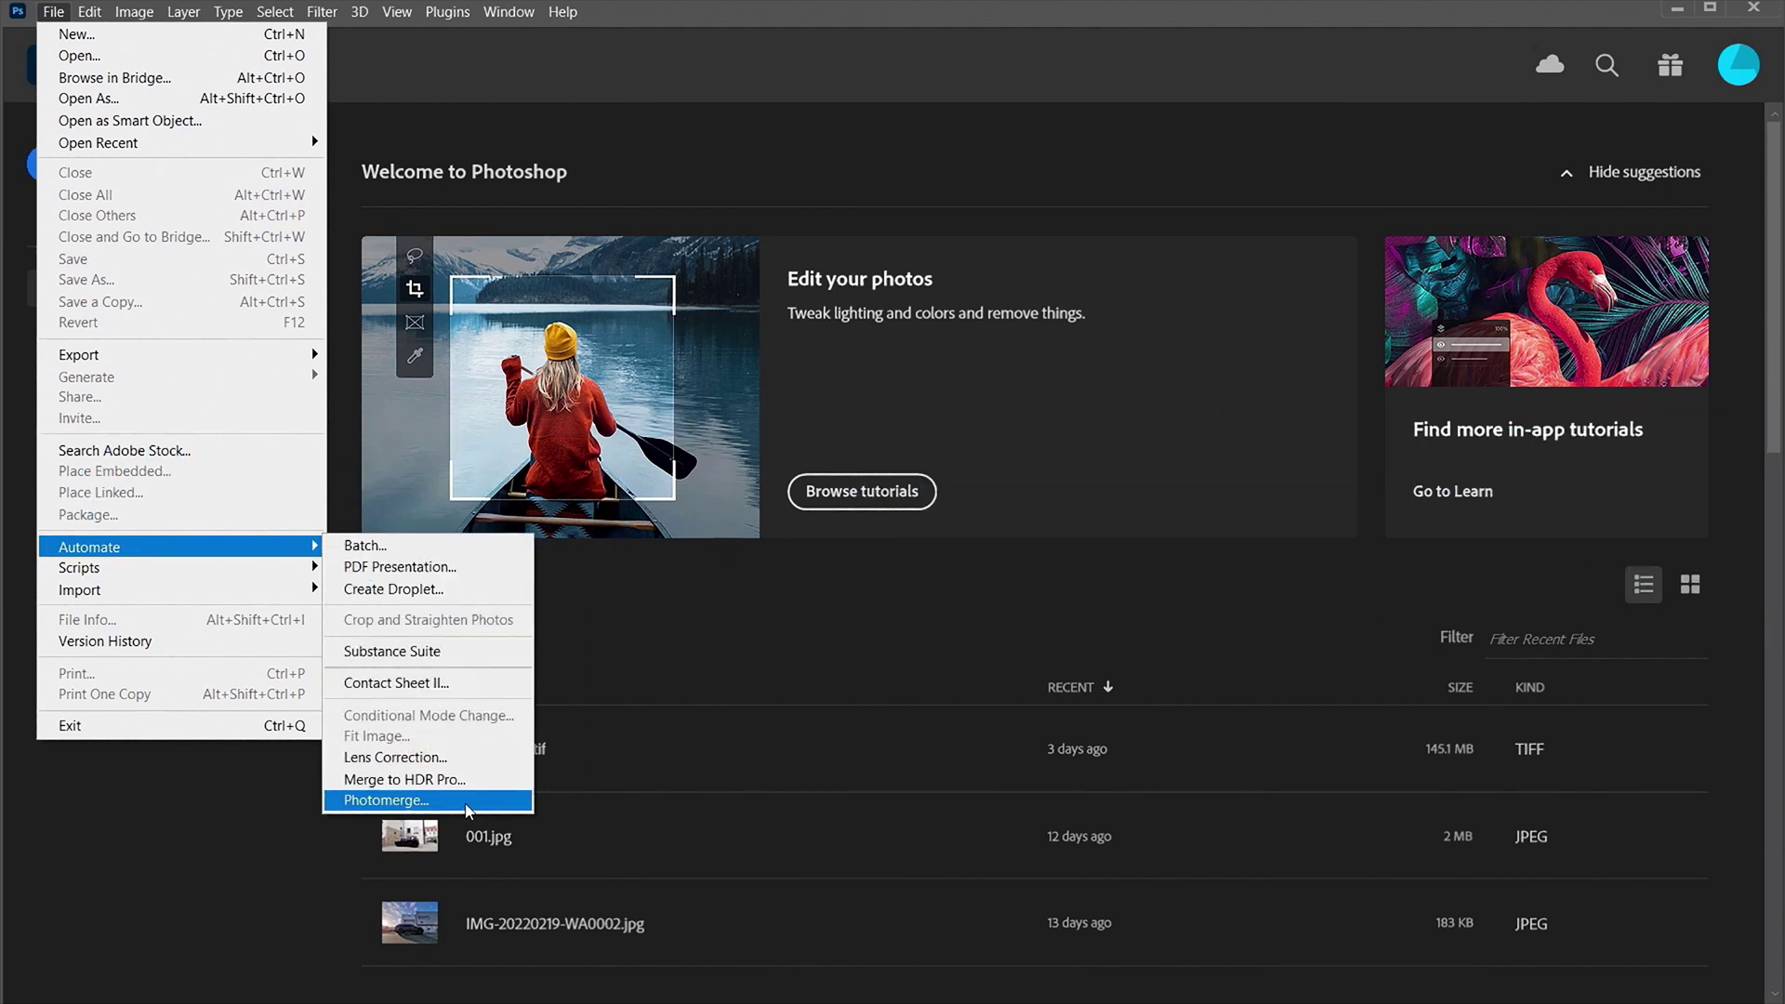
{"action": "left_click", "coordinate": [465, 801]}
{"action": "left_click", "coordinate": [1094, 281]}
{"action": "left_click", "coordinate": [1125, 390], "text": "shift"}
{"action": "left_click", "coordinate": [1455, 971]}
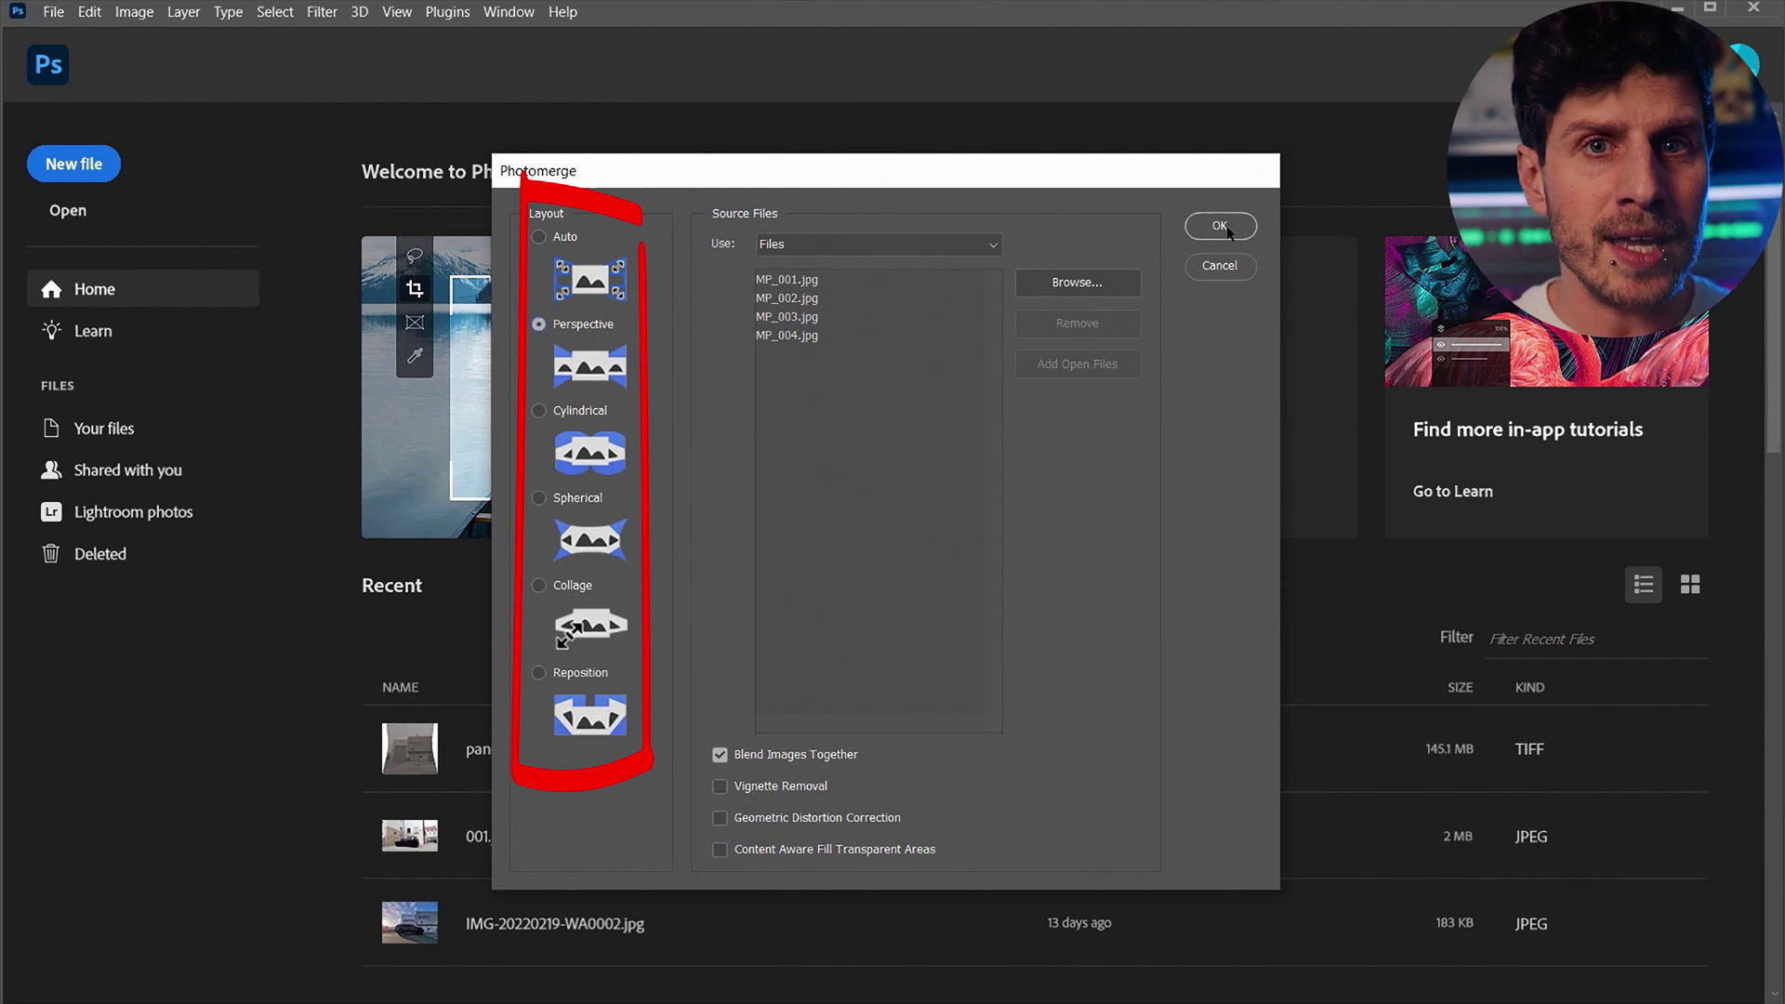
{"action": "left_click", "coordinate": [1220, 226]}
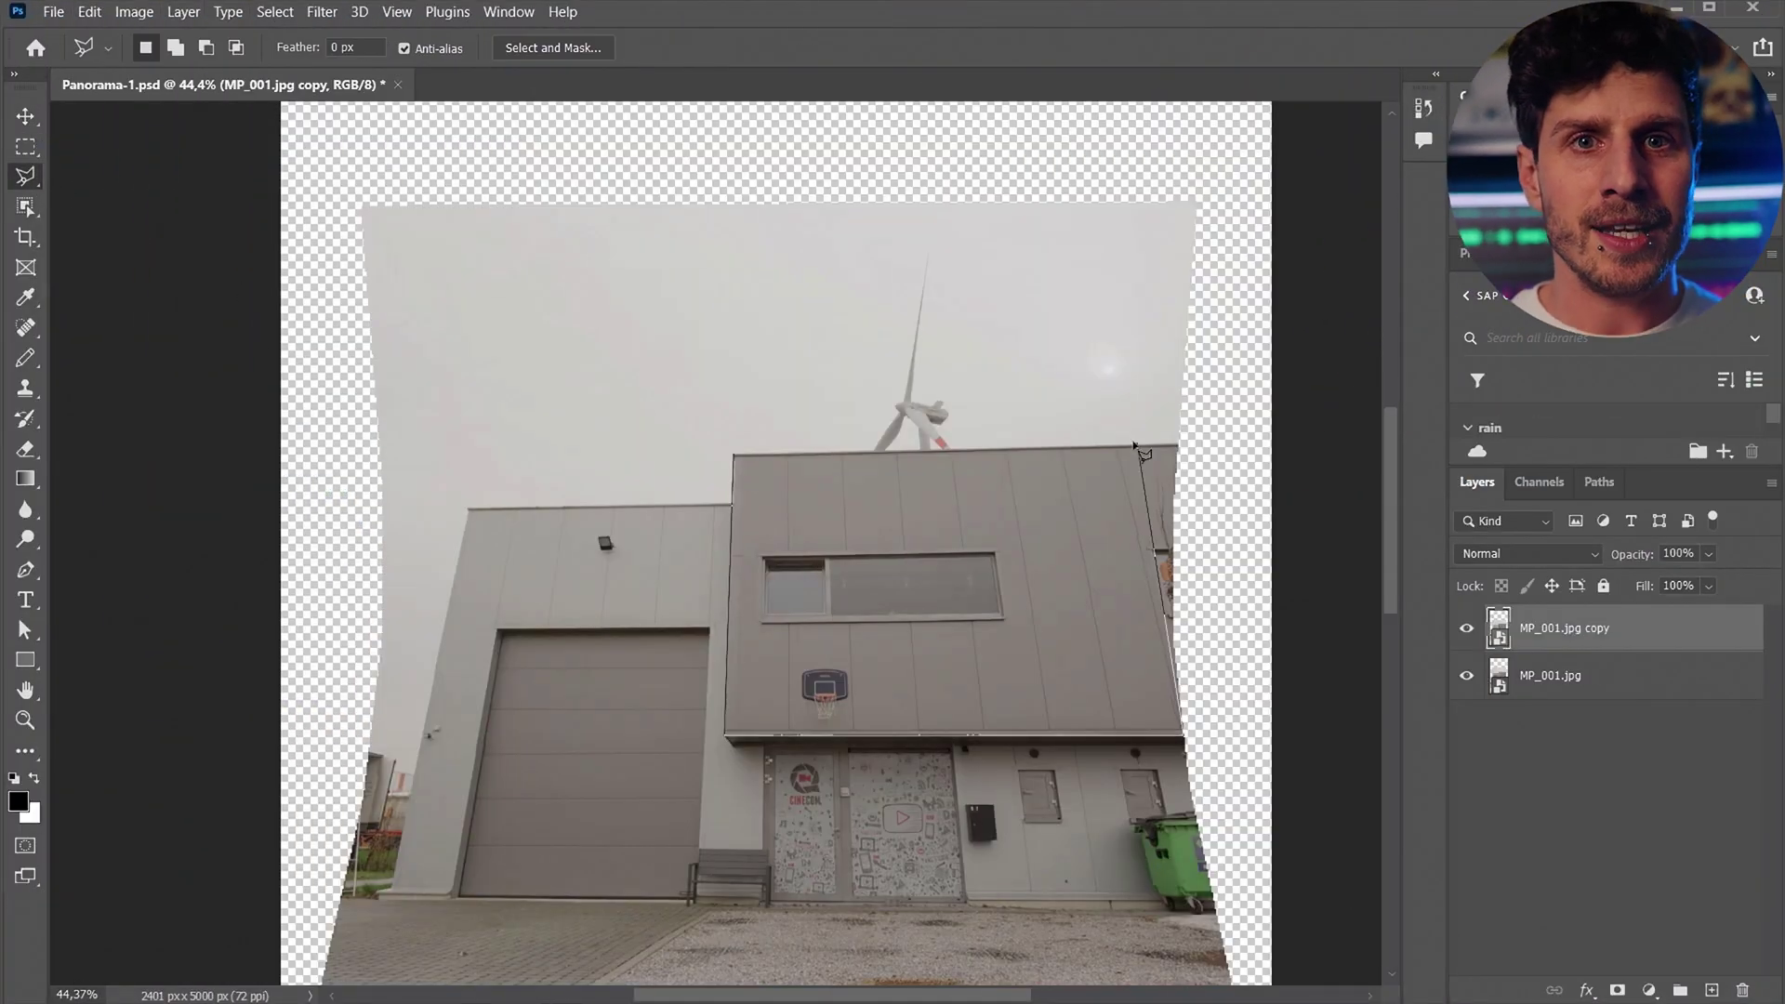
Copy the lassoed upper facade to a new layer and lift it above the building
{"action": "left_click", "coordinate": [1134, 447]}
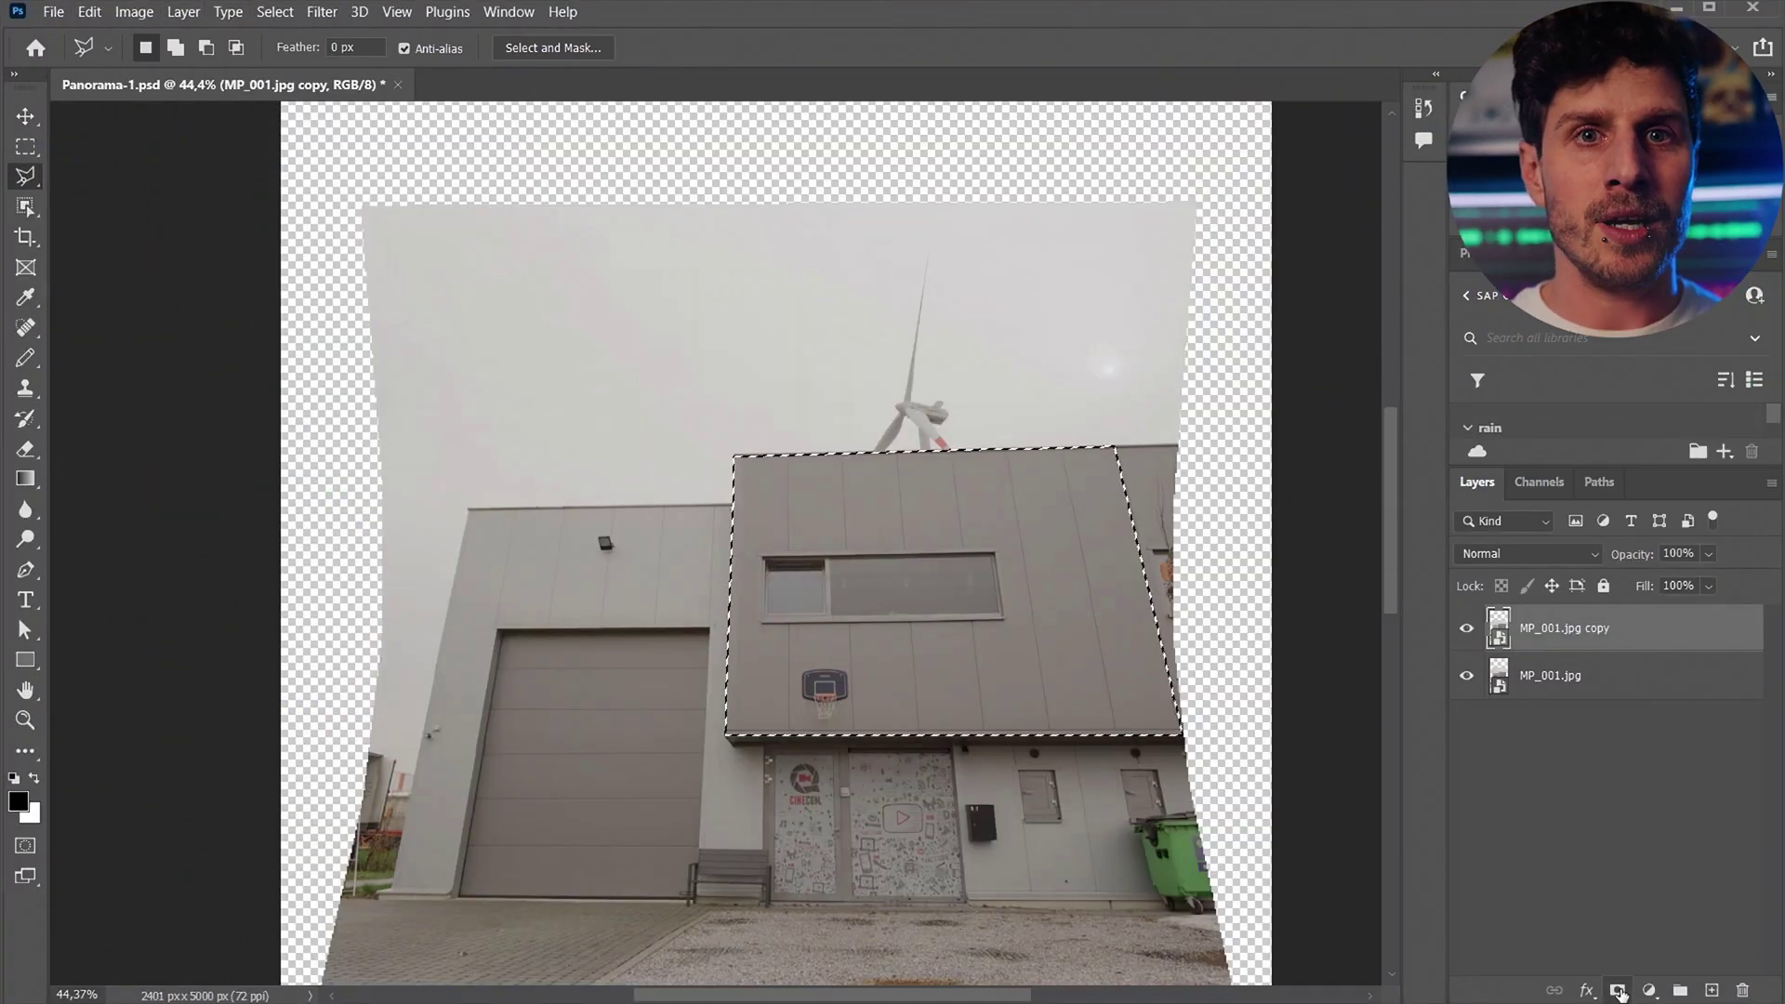
{"action": "key", "text": "v"}
{"action": "left_click_drag", "start_coordinate": [958, 585], "coordinate": [967, 372]}
{"action": "key", "text": "ctrl+minus"}
Perspective Warp the facade copy: fit a plane over it, then pull its right corners inward
{"action": "left_click", "coordinate": [90, 12]}
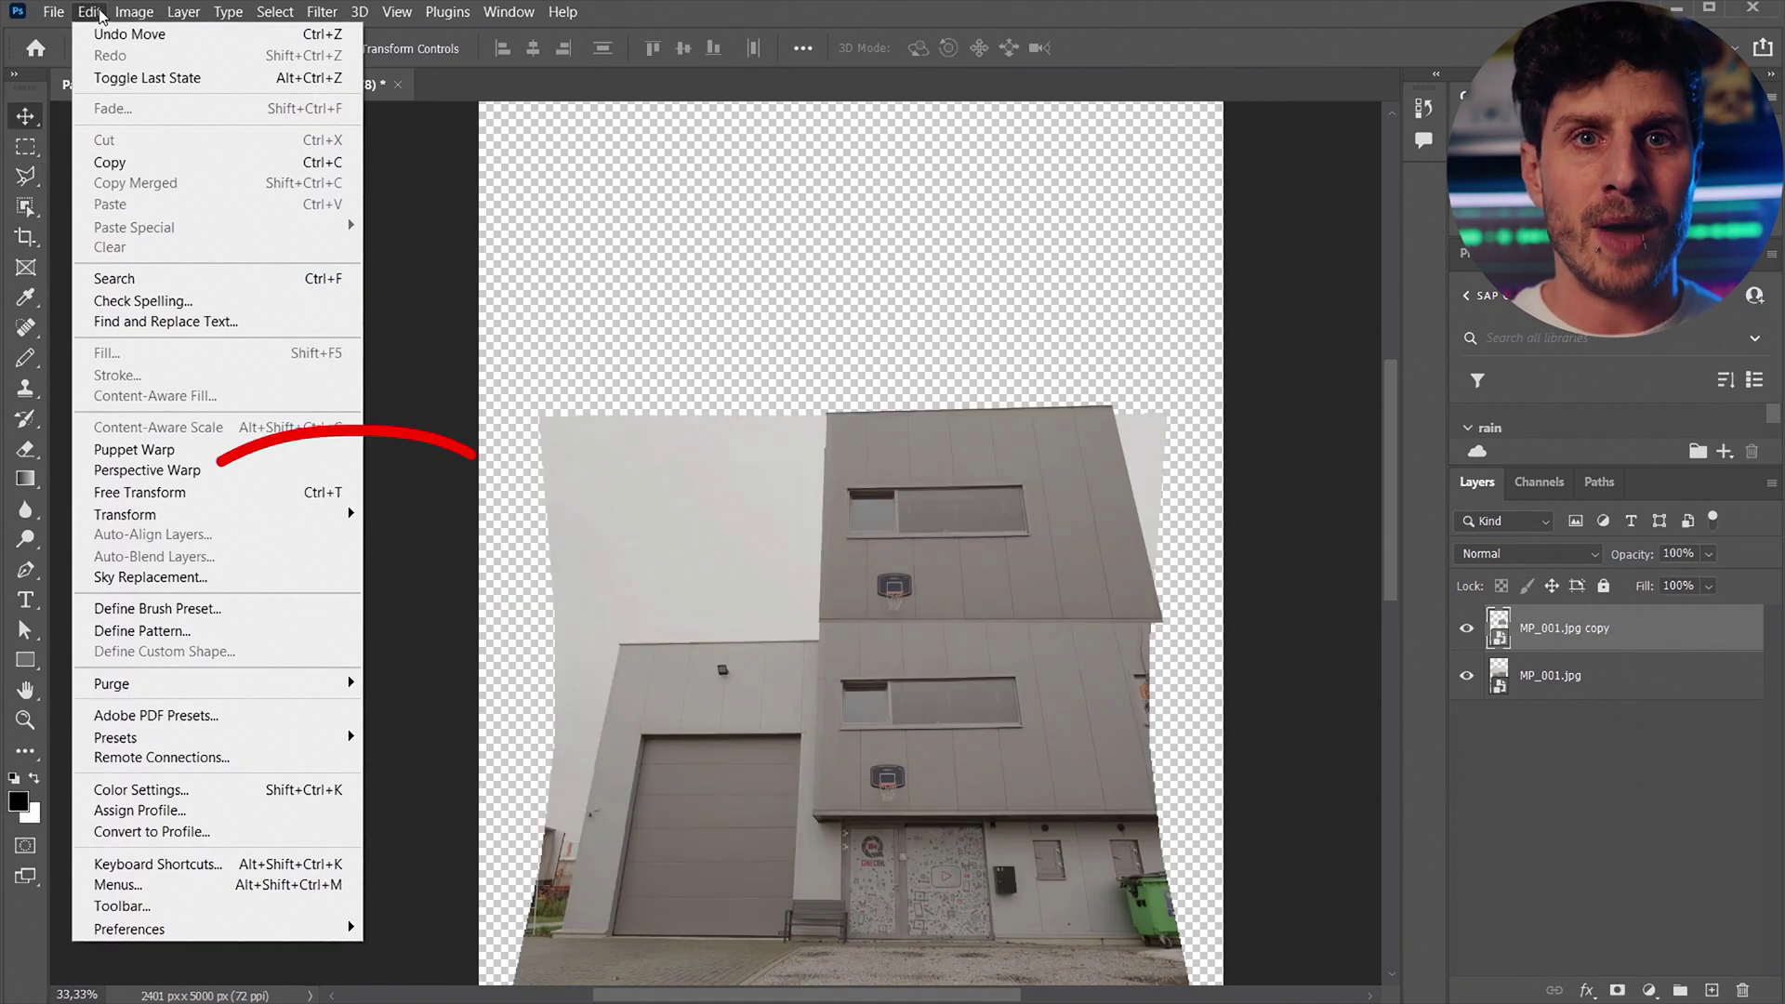
{"action": "left_click", "coordinate": [200, 471]}
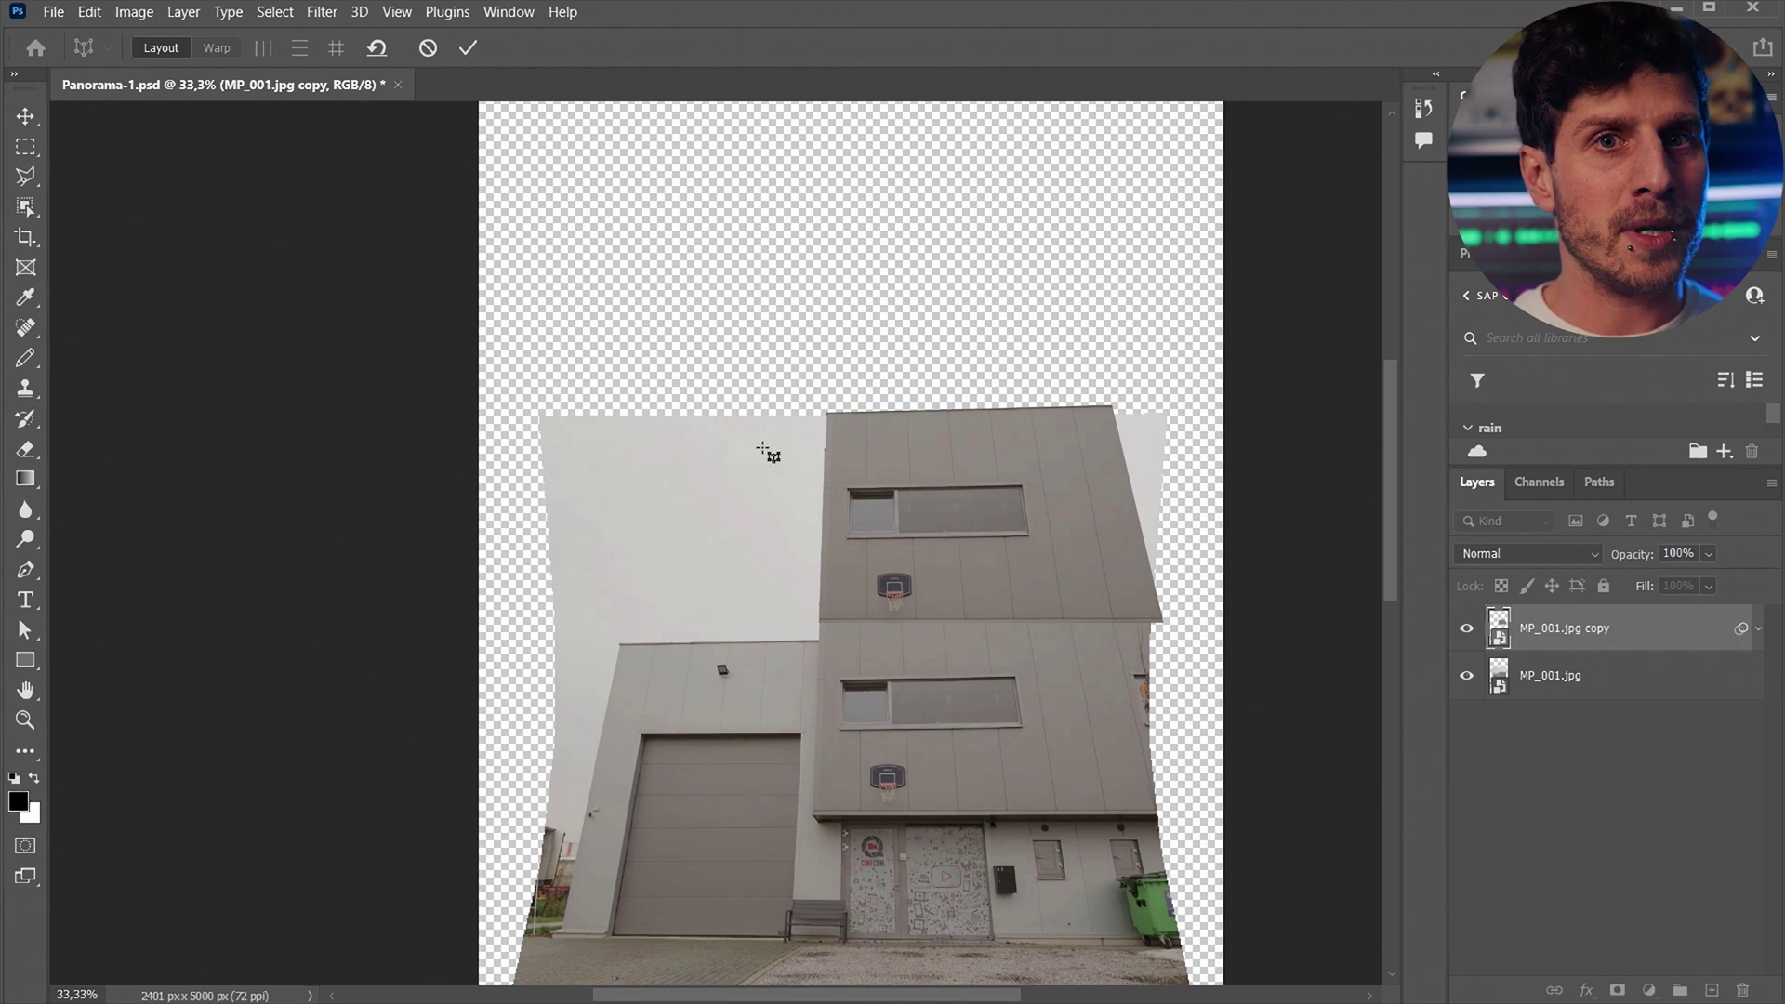
{"action": "scroll", "coordinate": [1088, 571], "scroll_direction": "up", "scroll_amount": 3}
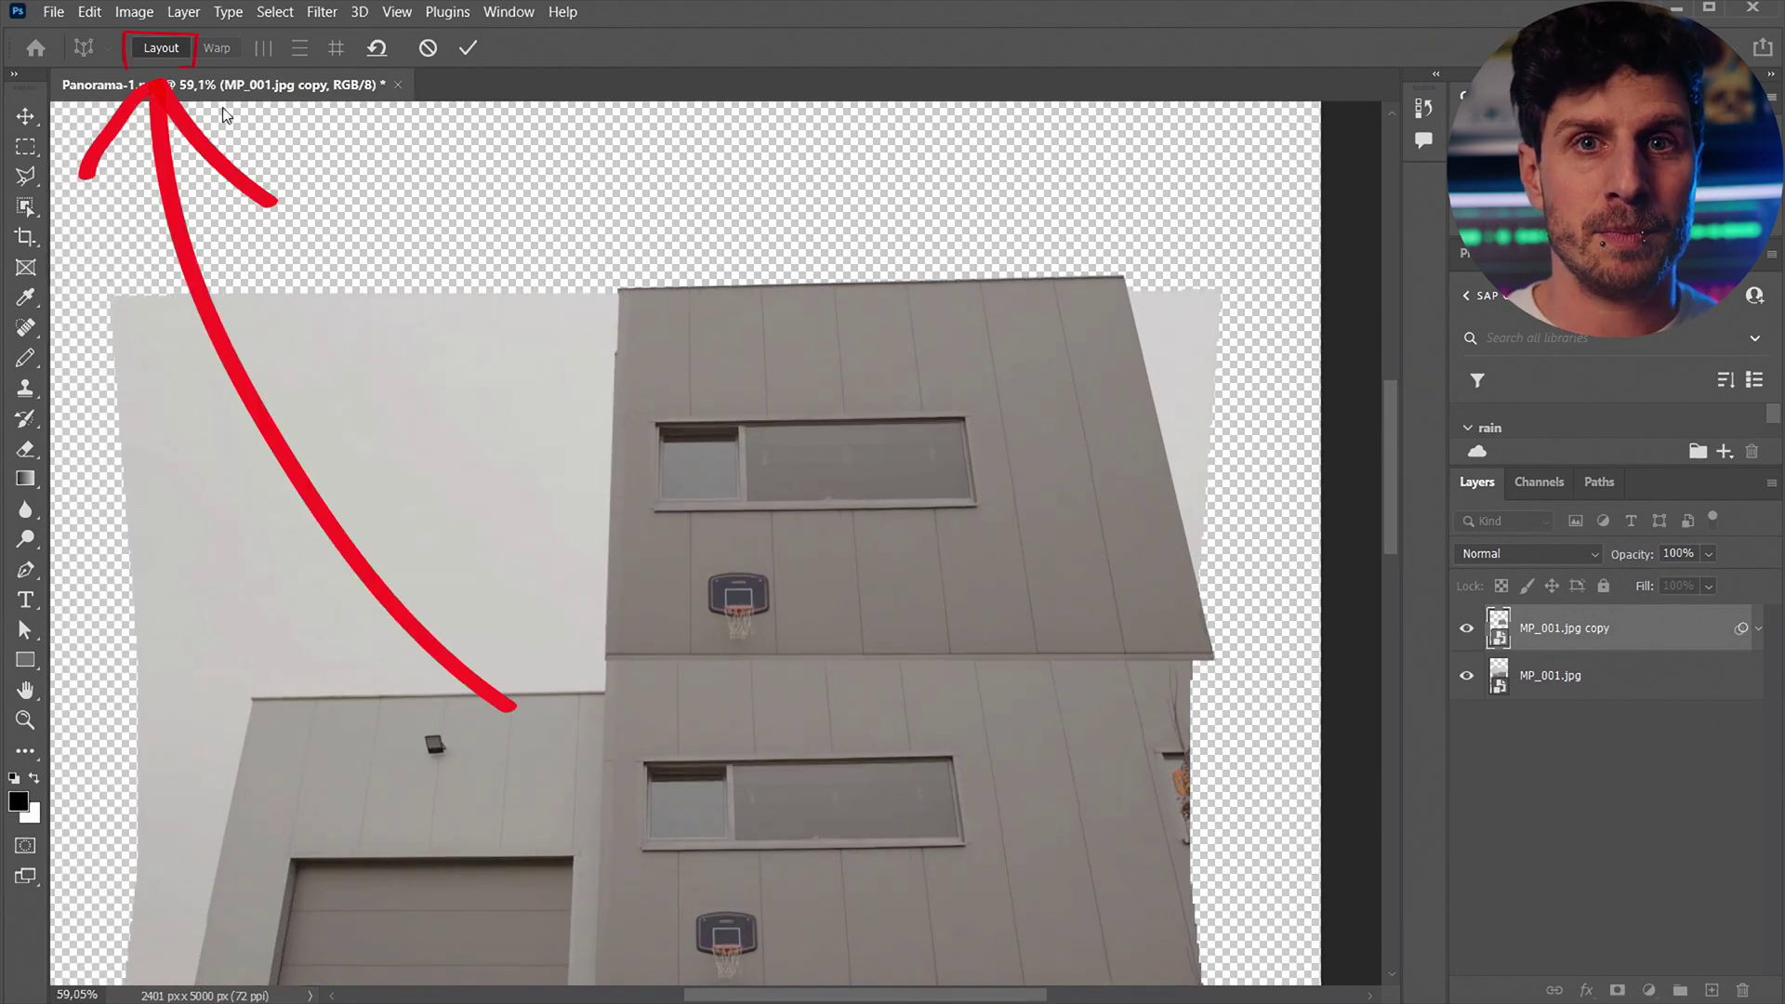
{"action": "left_click_drag", "start_coordinate": [619, 288], "coordinate": [1212, 658]}
{"action": "left_click_drag", "start_coordinate": [1215, 279], "coordinate": [1124, 276]}
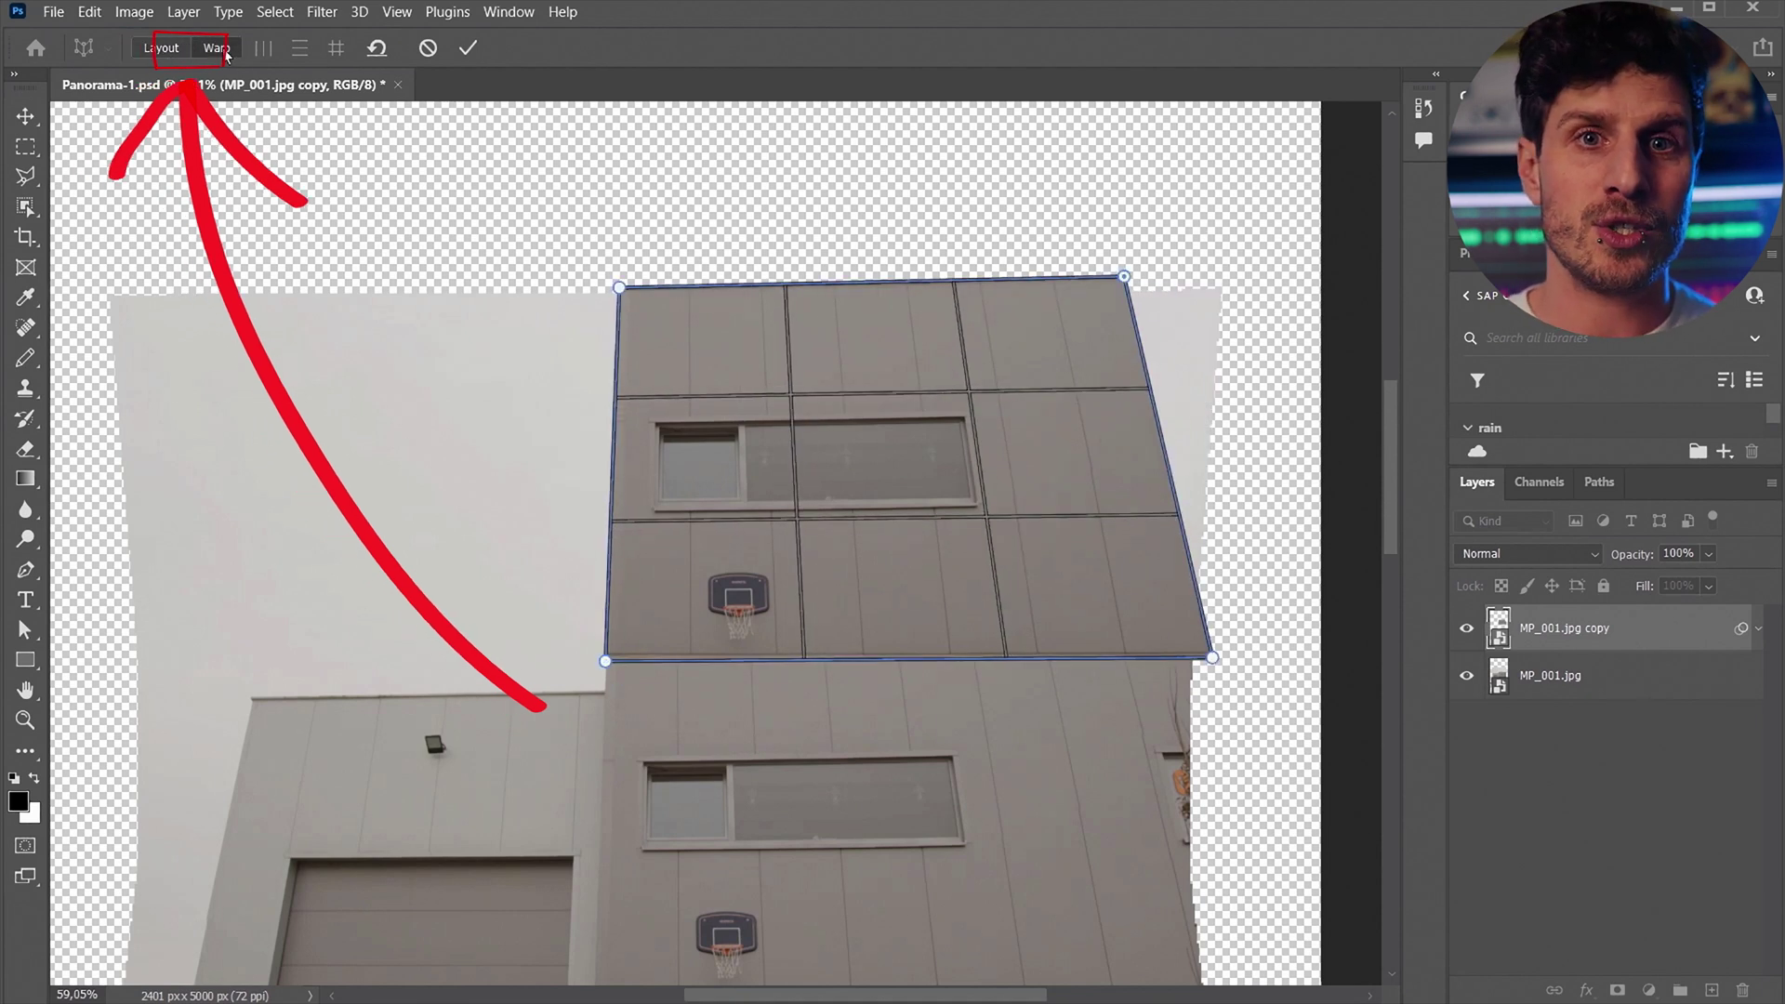
{"action": "left_click", "coordinate": [219, 48]}
{"action": "left_click_drag", "start_coordinate": [1212, 658], "coordinate": [1118, 615]}
{"action": "left_click_drag", "start_coordinate": [1124, 276], "coordinate": [1033, 289]}
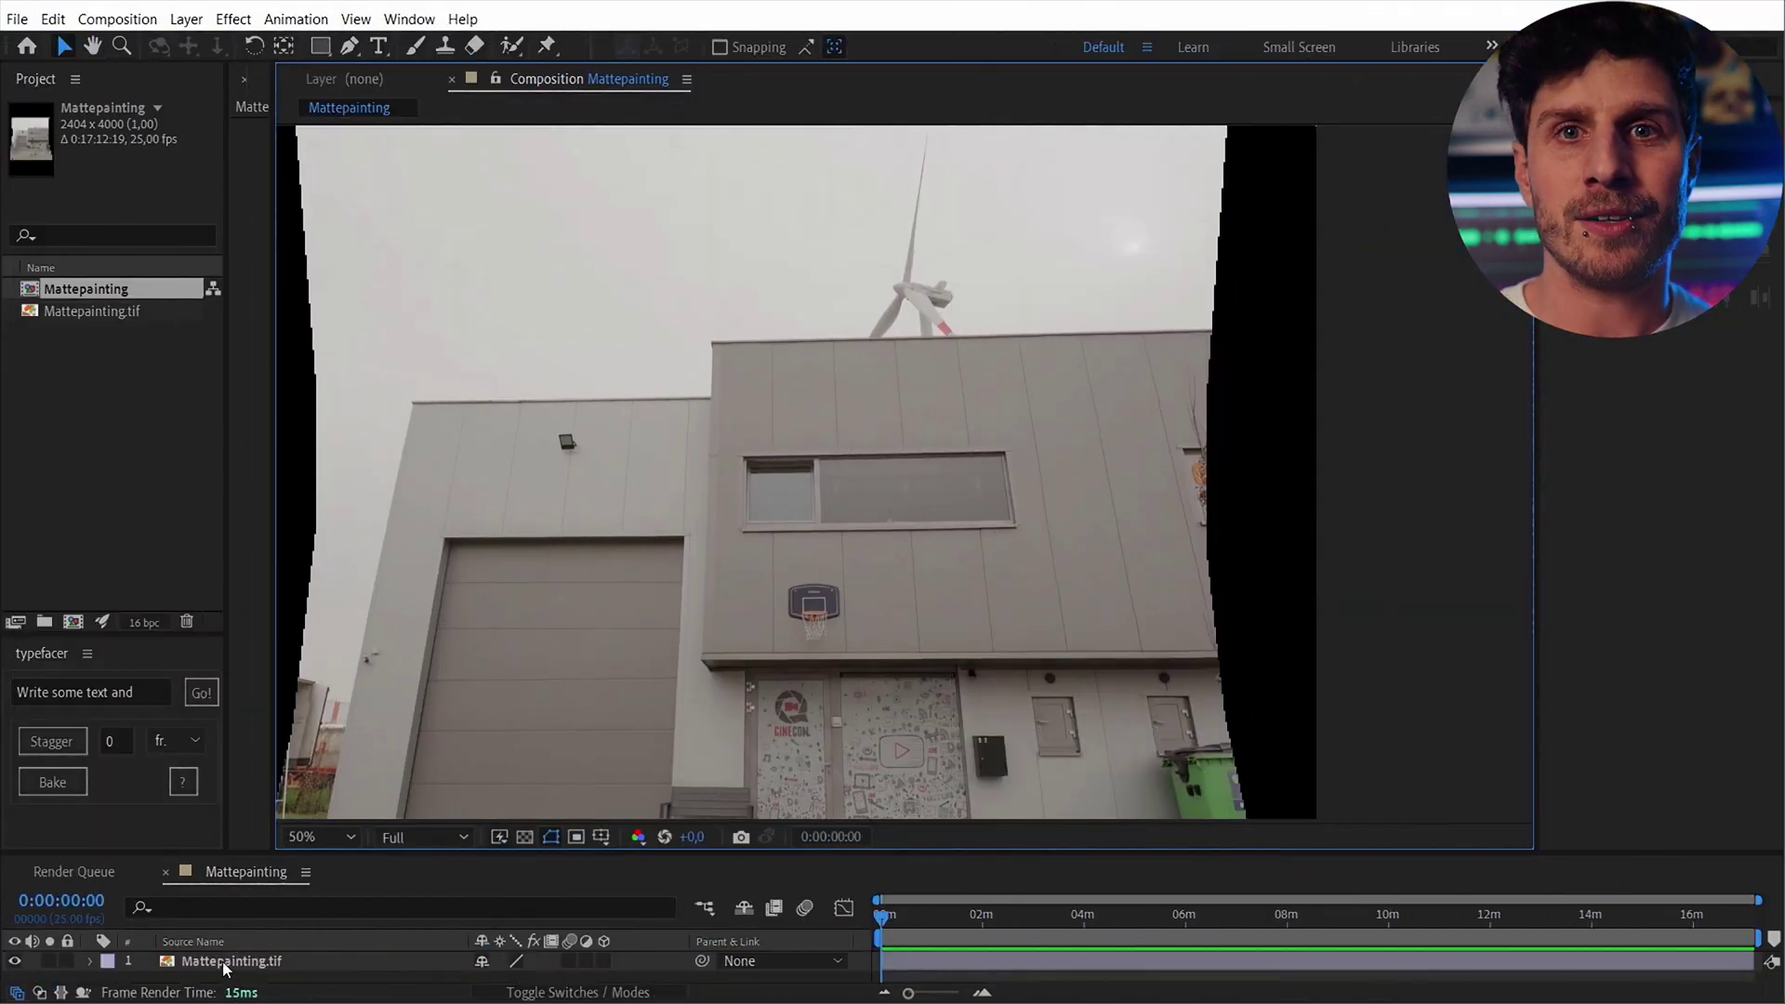
Duplicate the Mattepainting.tif layer and Pen-mask a single floor of the facade
{"action": "left_click", "coordinate": [223, 964]}
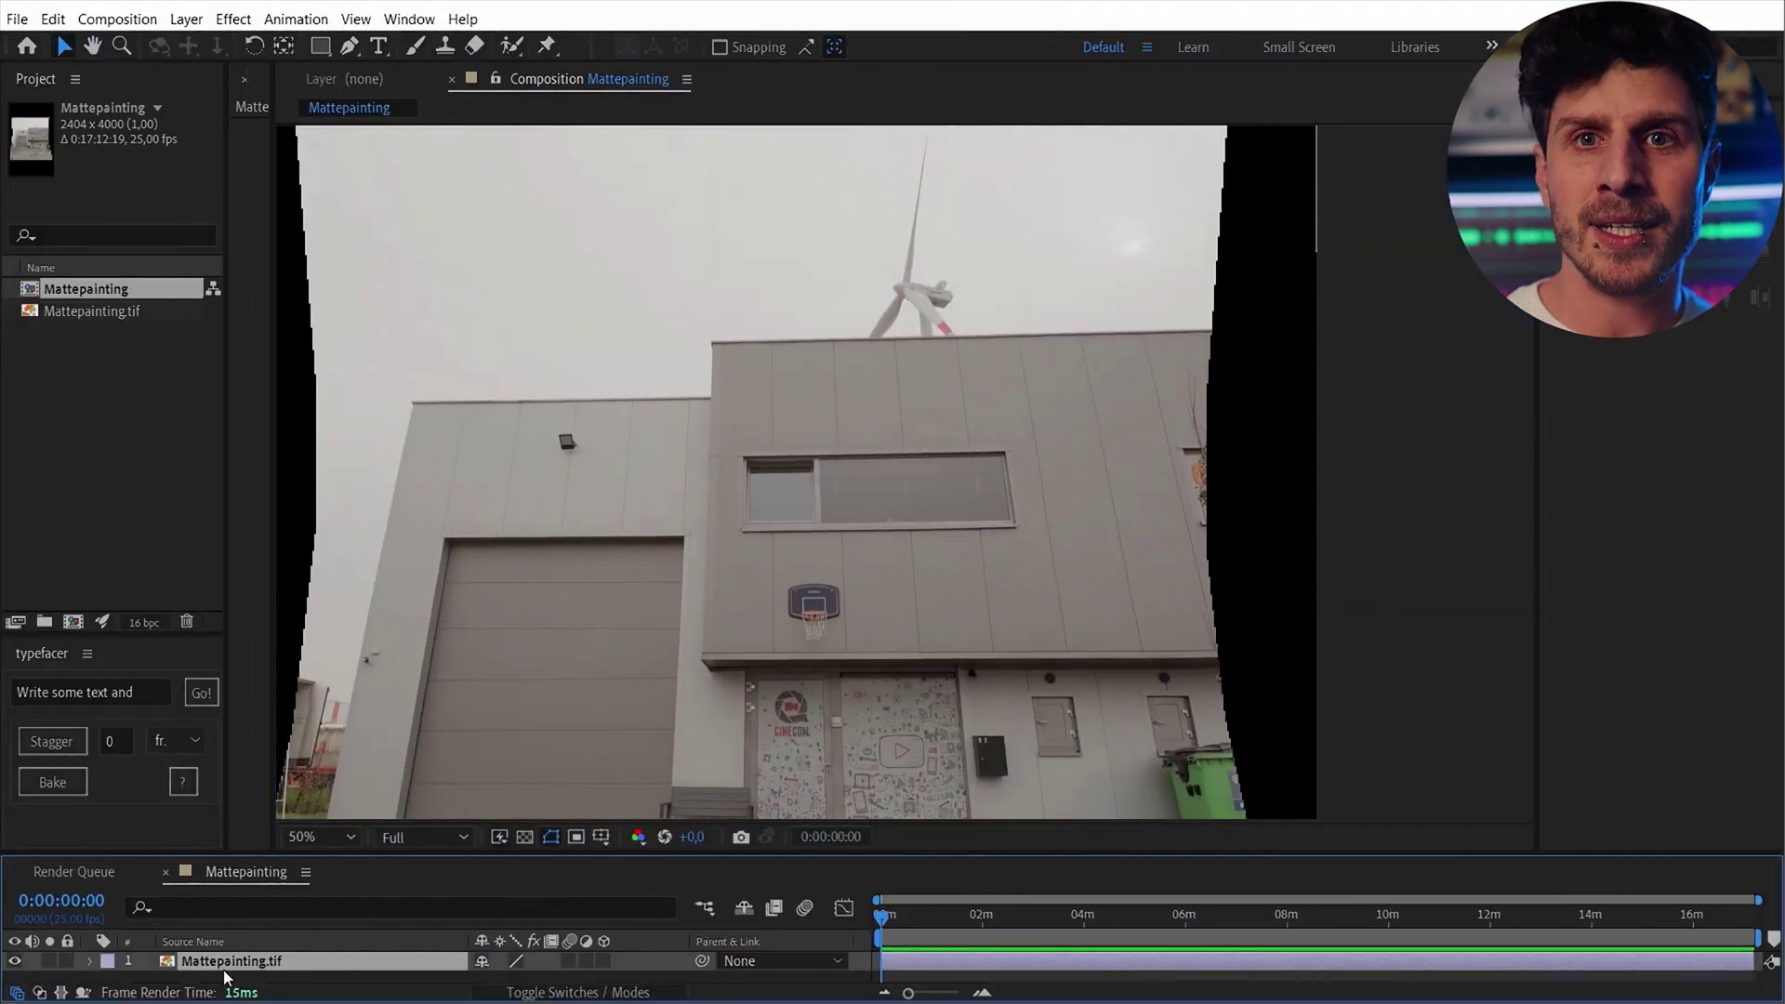
{"action": "key", "text": "ctrl+d"}
{"action": "left_click", "coordinate": [713, 341]}
{"action": "left_click", "coordinate": [702, 660]}
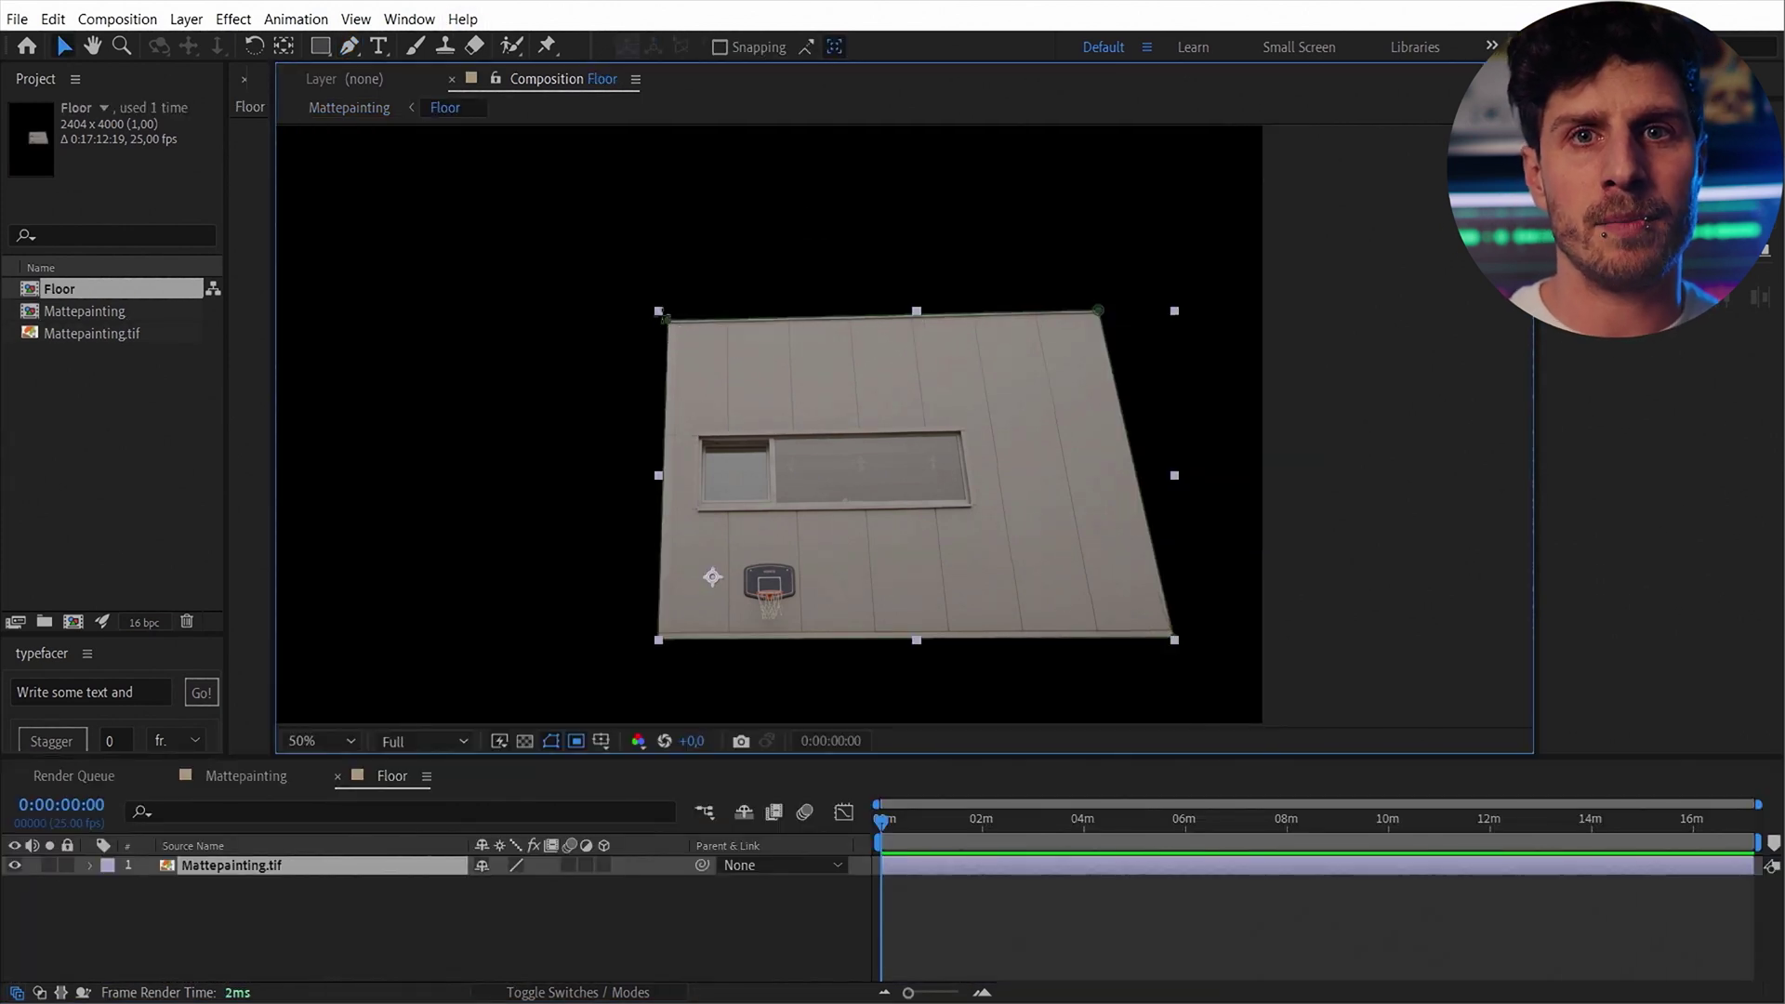
{"action": "mouse_move", "coordinate": [1174, 640]}
{"action": "left_mouse_down"}
{"action": "mouse_move", "coordinate": [769, 641]}
{"action": "mouse_move", "coordinate": [1083, 674]}
{"action": "mouse_move", "coordinate": [1177, 642]}
{"action": "left_mouse_up"}
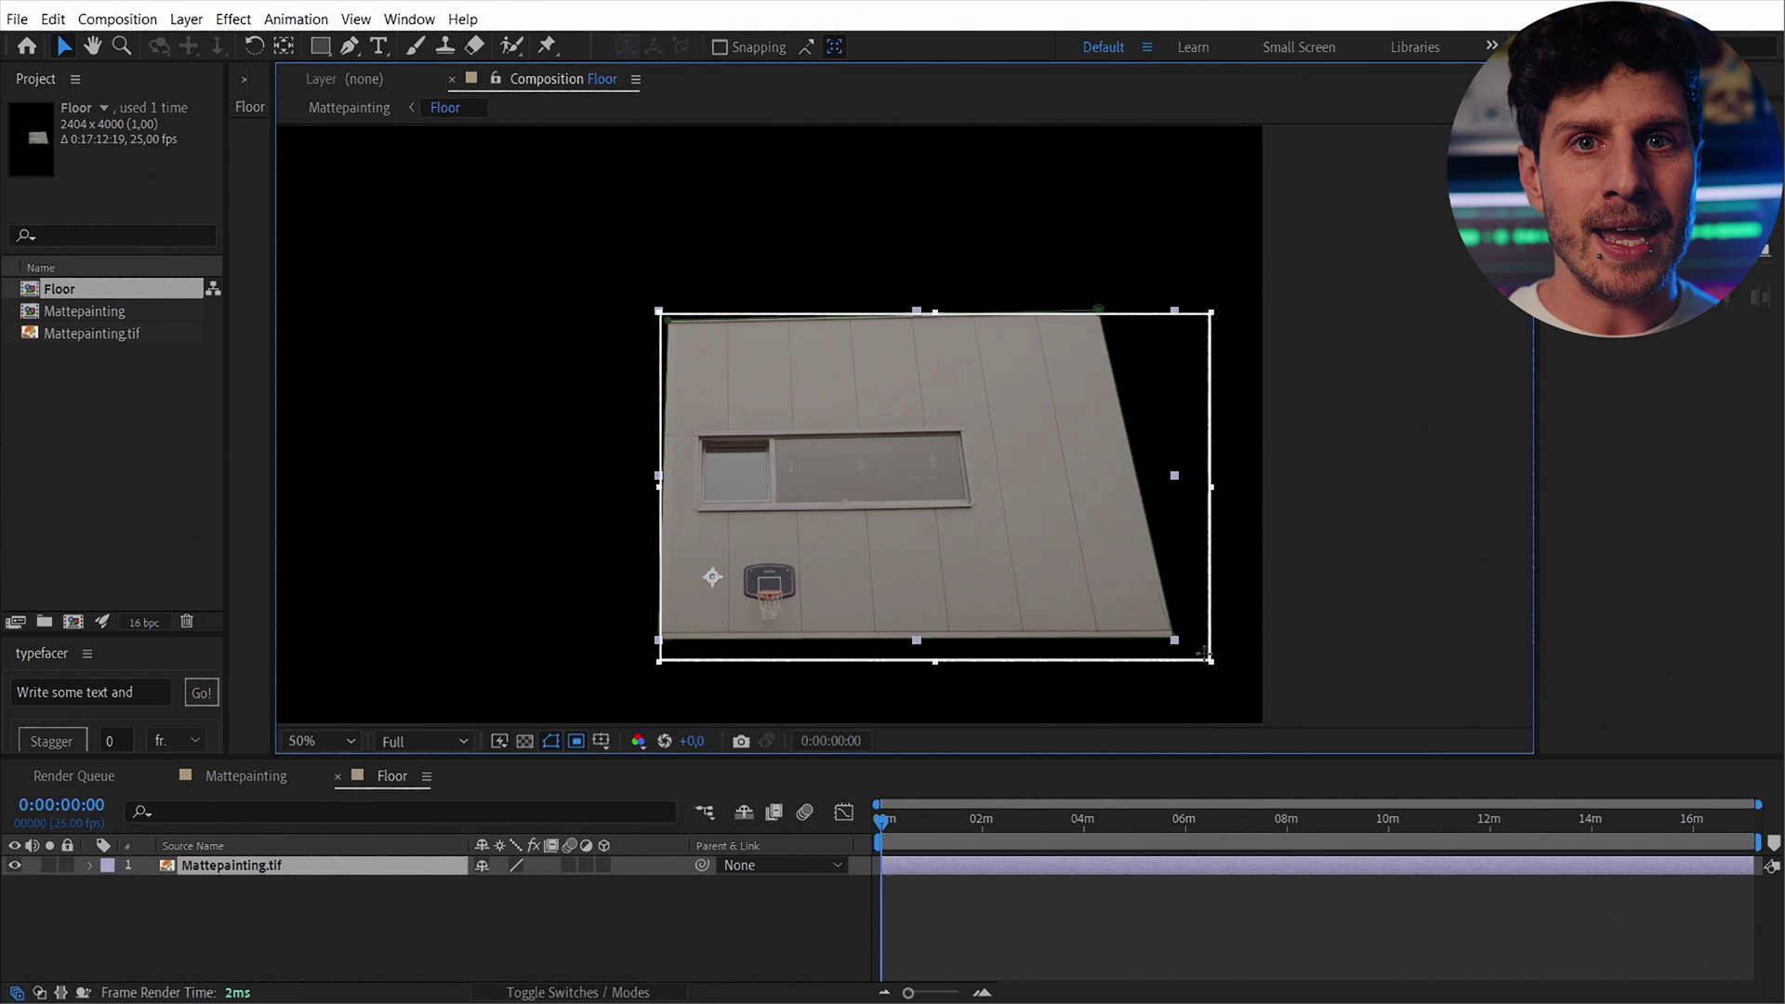
Crop the Floor comp, power-pin its corners onto the building, and set Panorama_001.jpg opacity to 100%
{"action": "left_click", "coordinate": [117, 19]}
{"action": "left_click", "coordinate": [288, 141]}
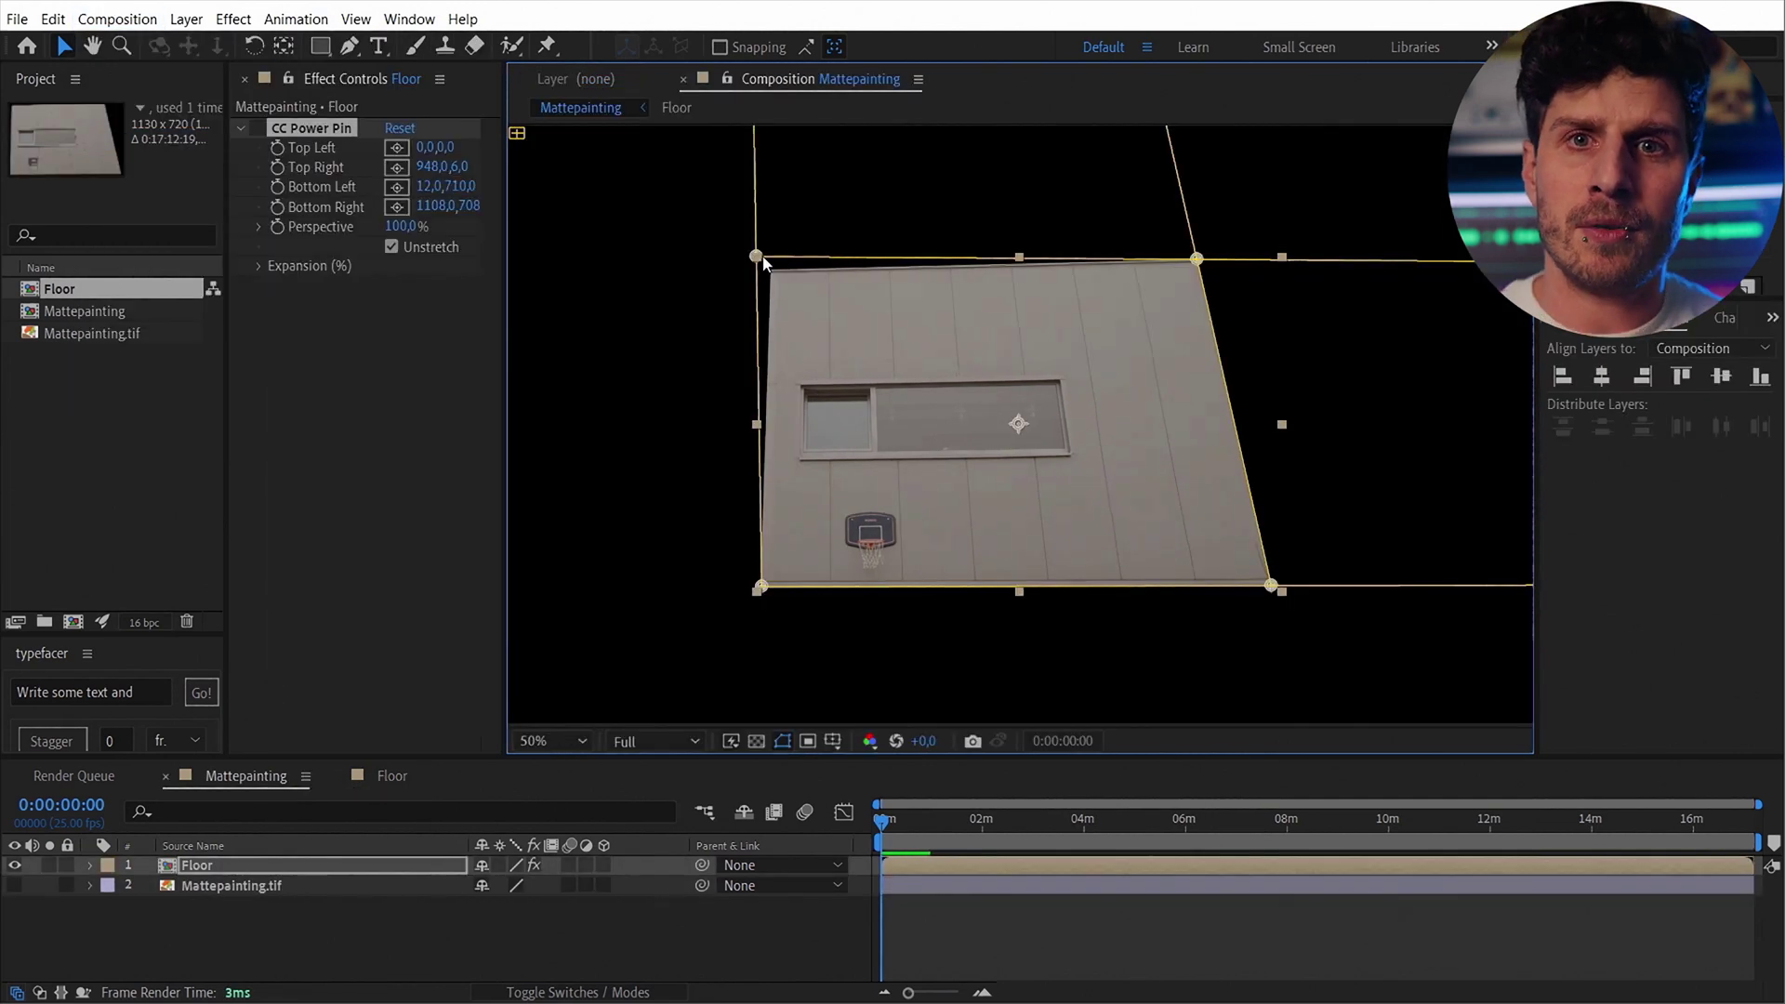
{"action": "left_click_drag", "start_coordinate": [763, 263], "coordinate": [769, 270]}
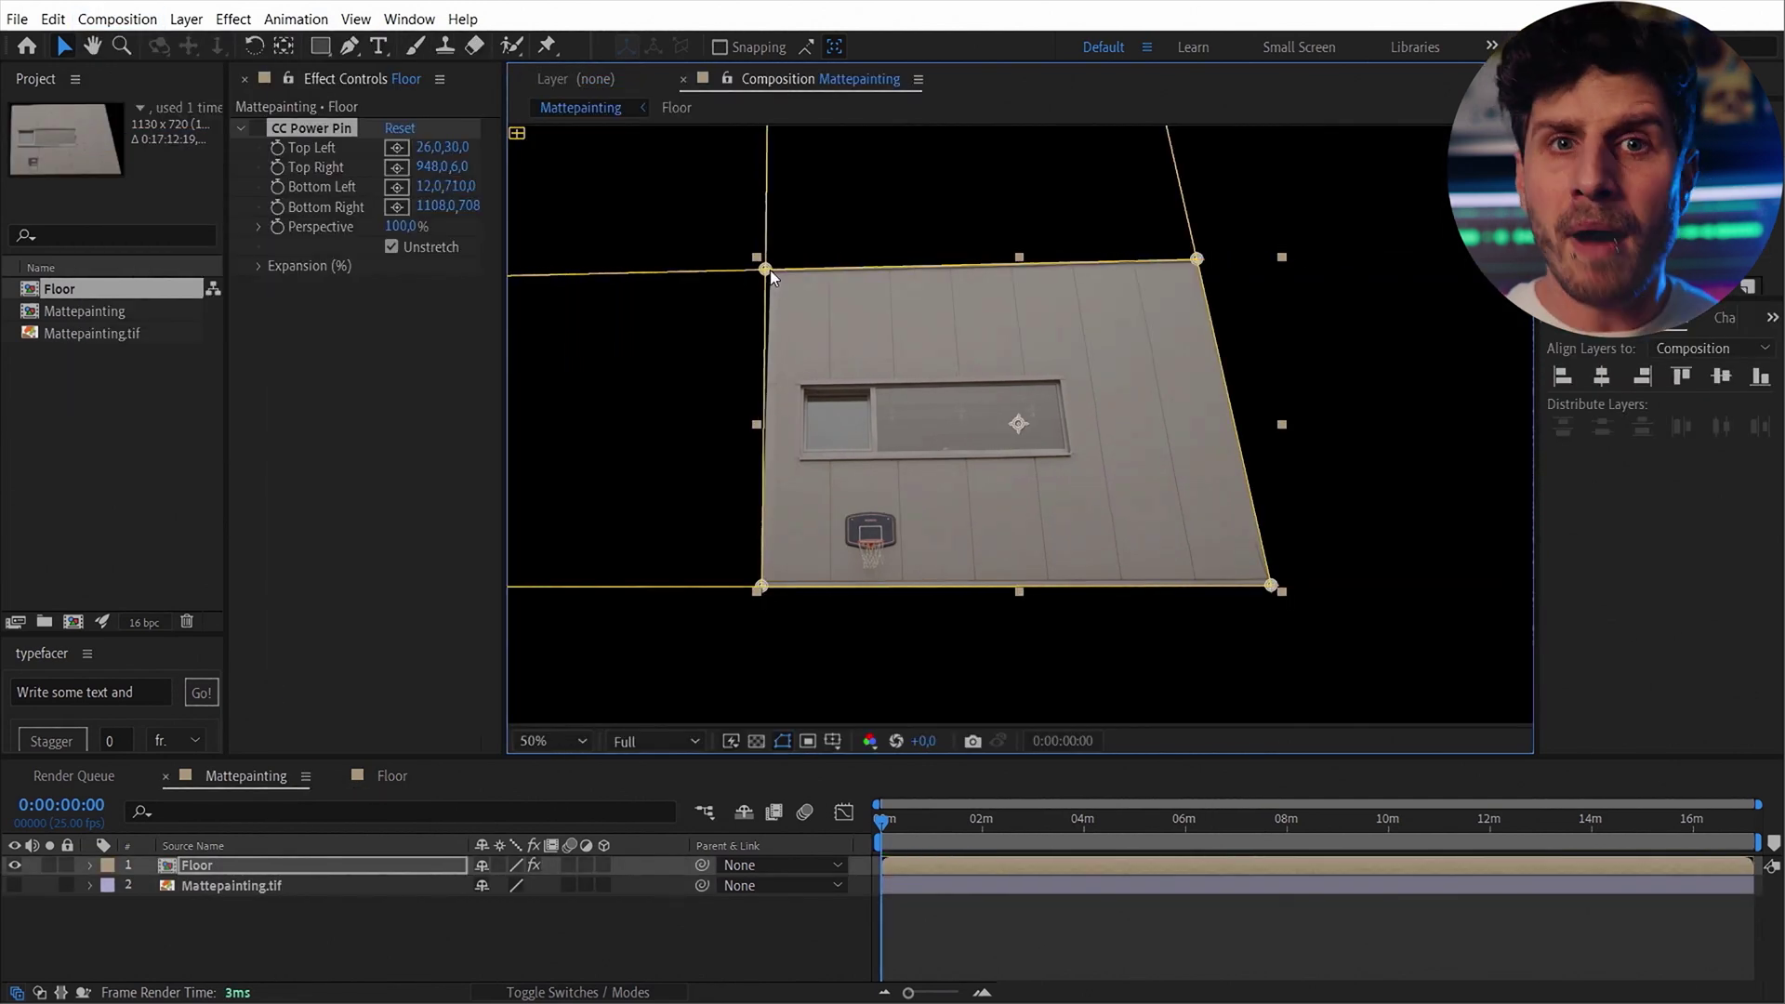
{"action": "left_click", "coordinate": [258, 129]}
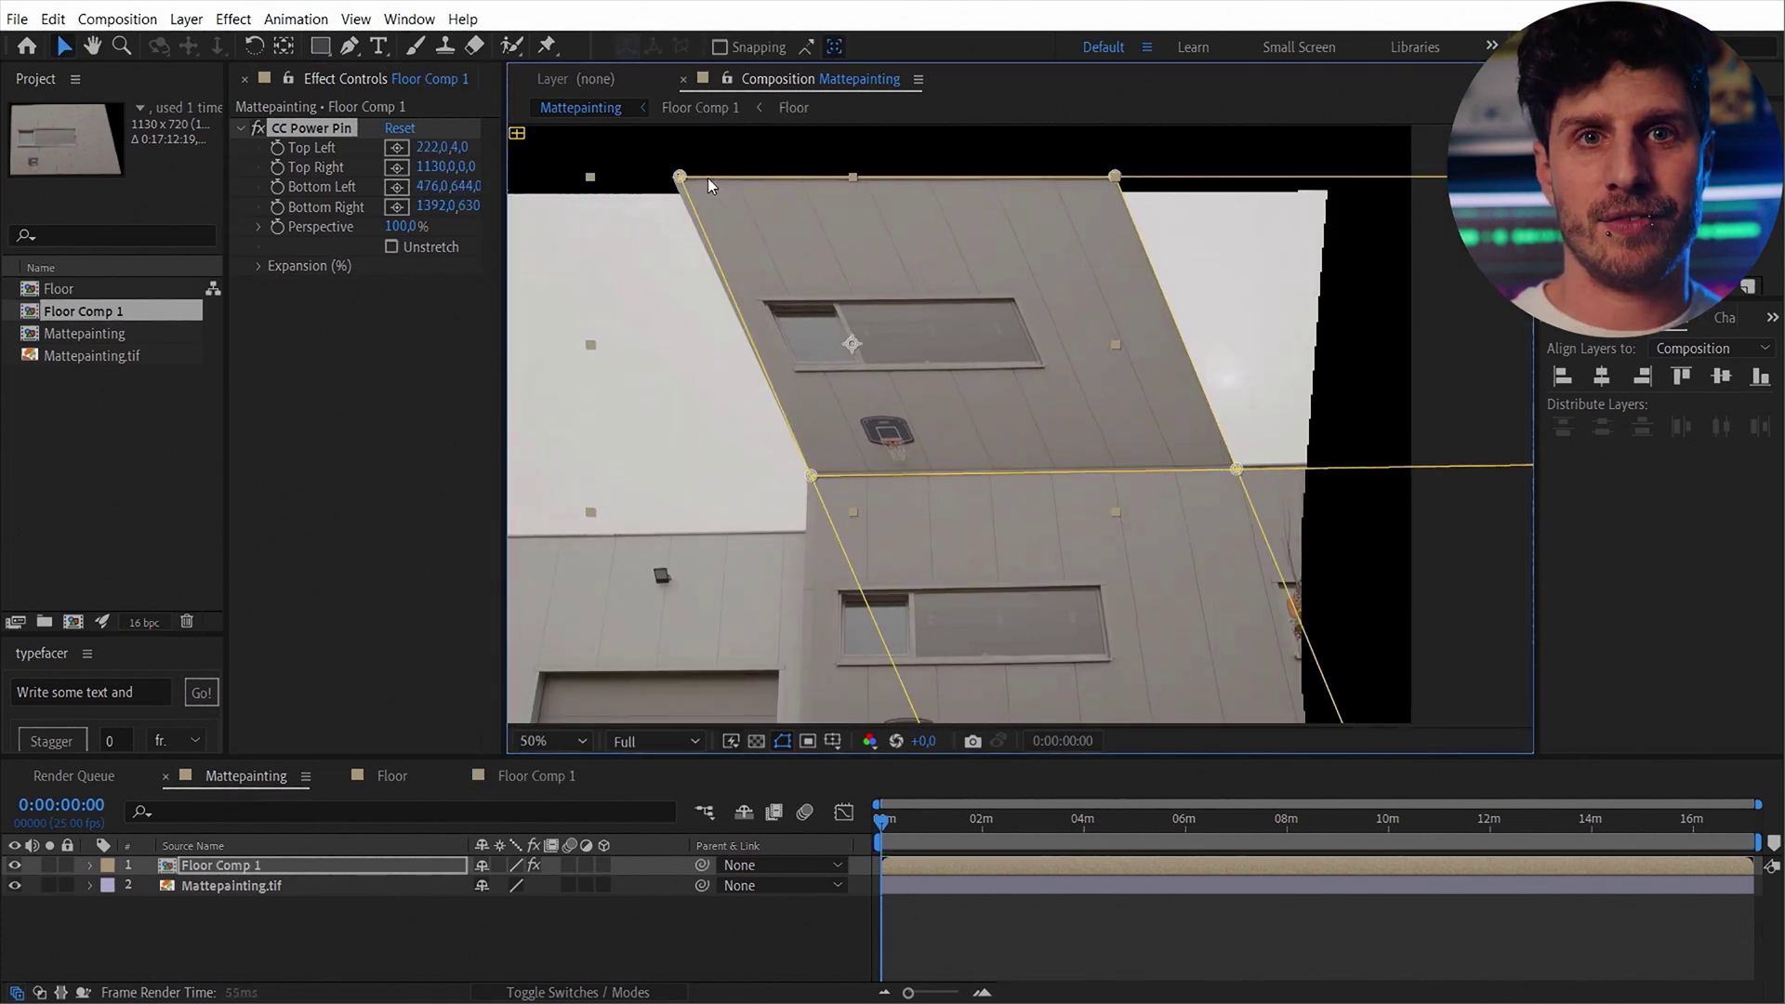
{"action": "left_click_drag", "start_coordinate": [706, 177], "coordinate": [825, 179]}
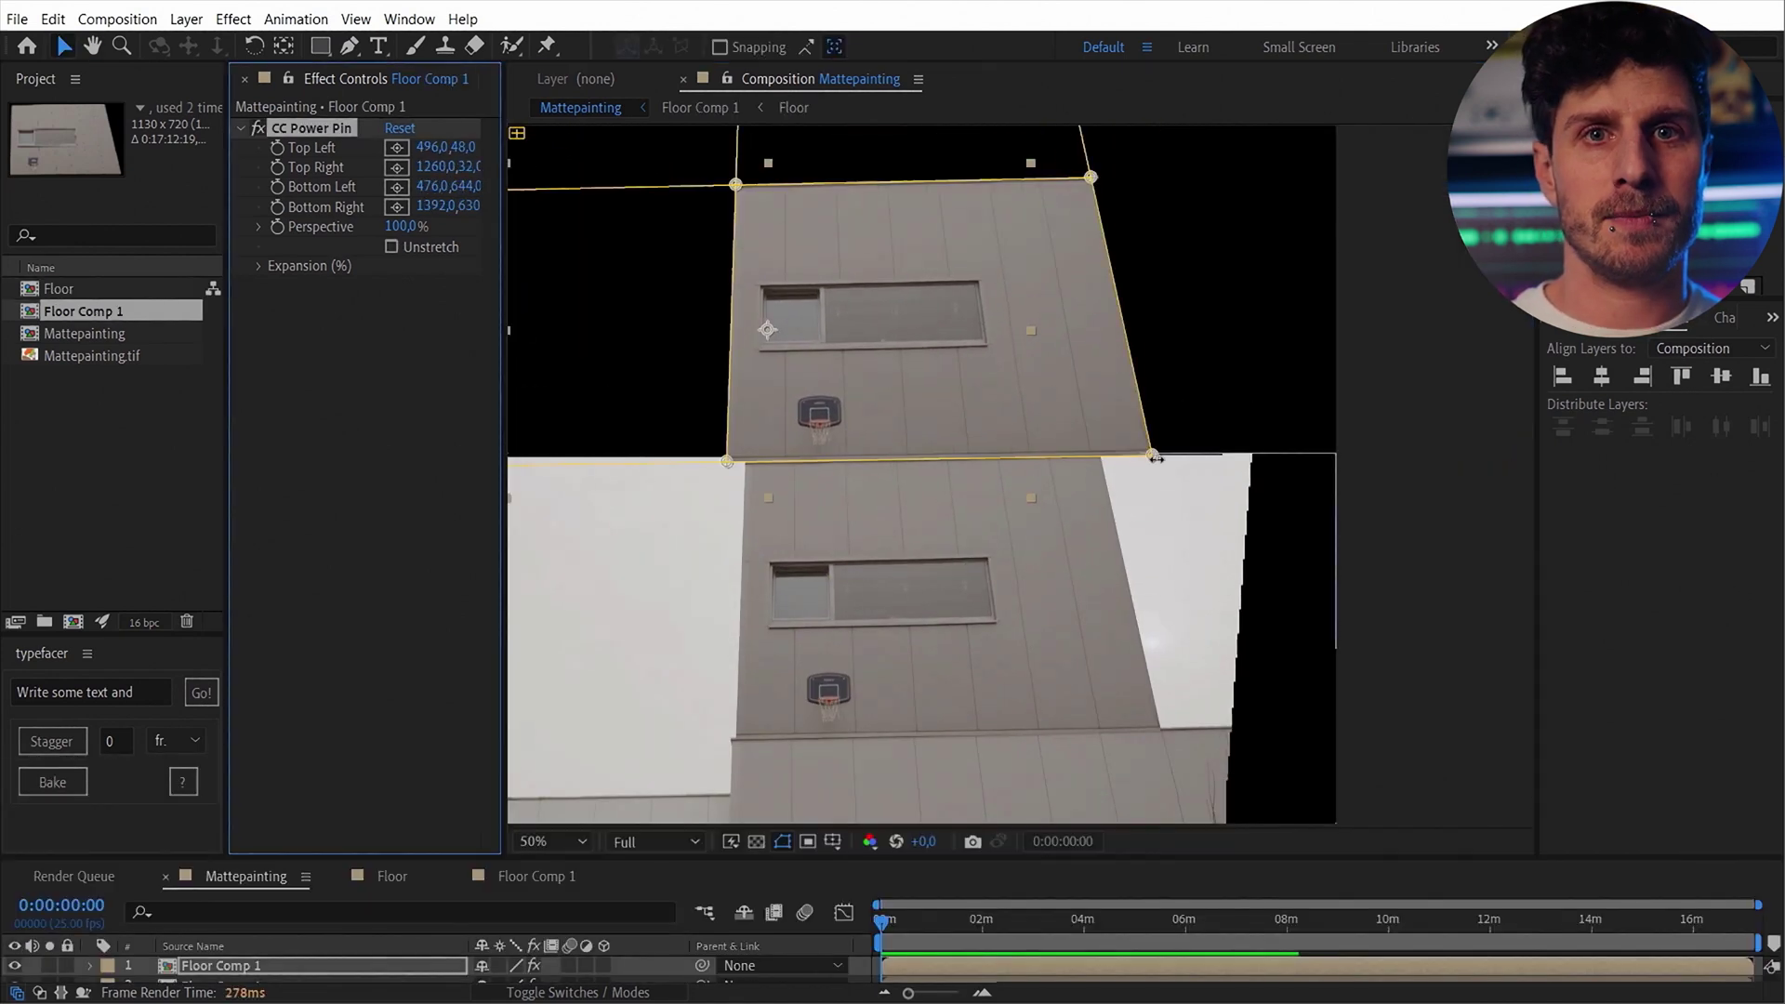
{"action": "left_click_drag", "start_coordinate": [1155, 458], "coordinate": [1069, 468]}
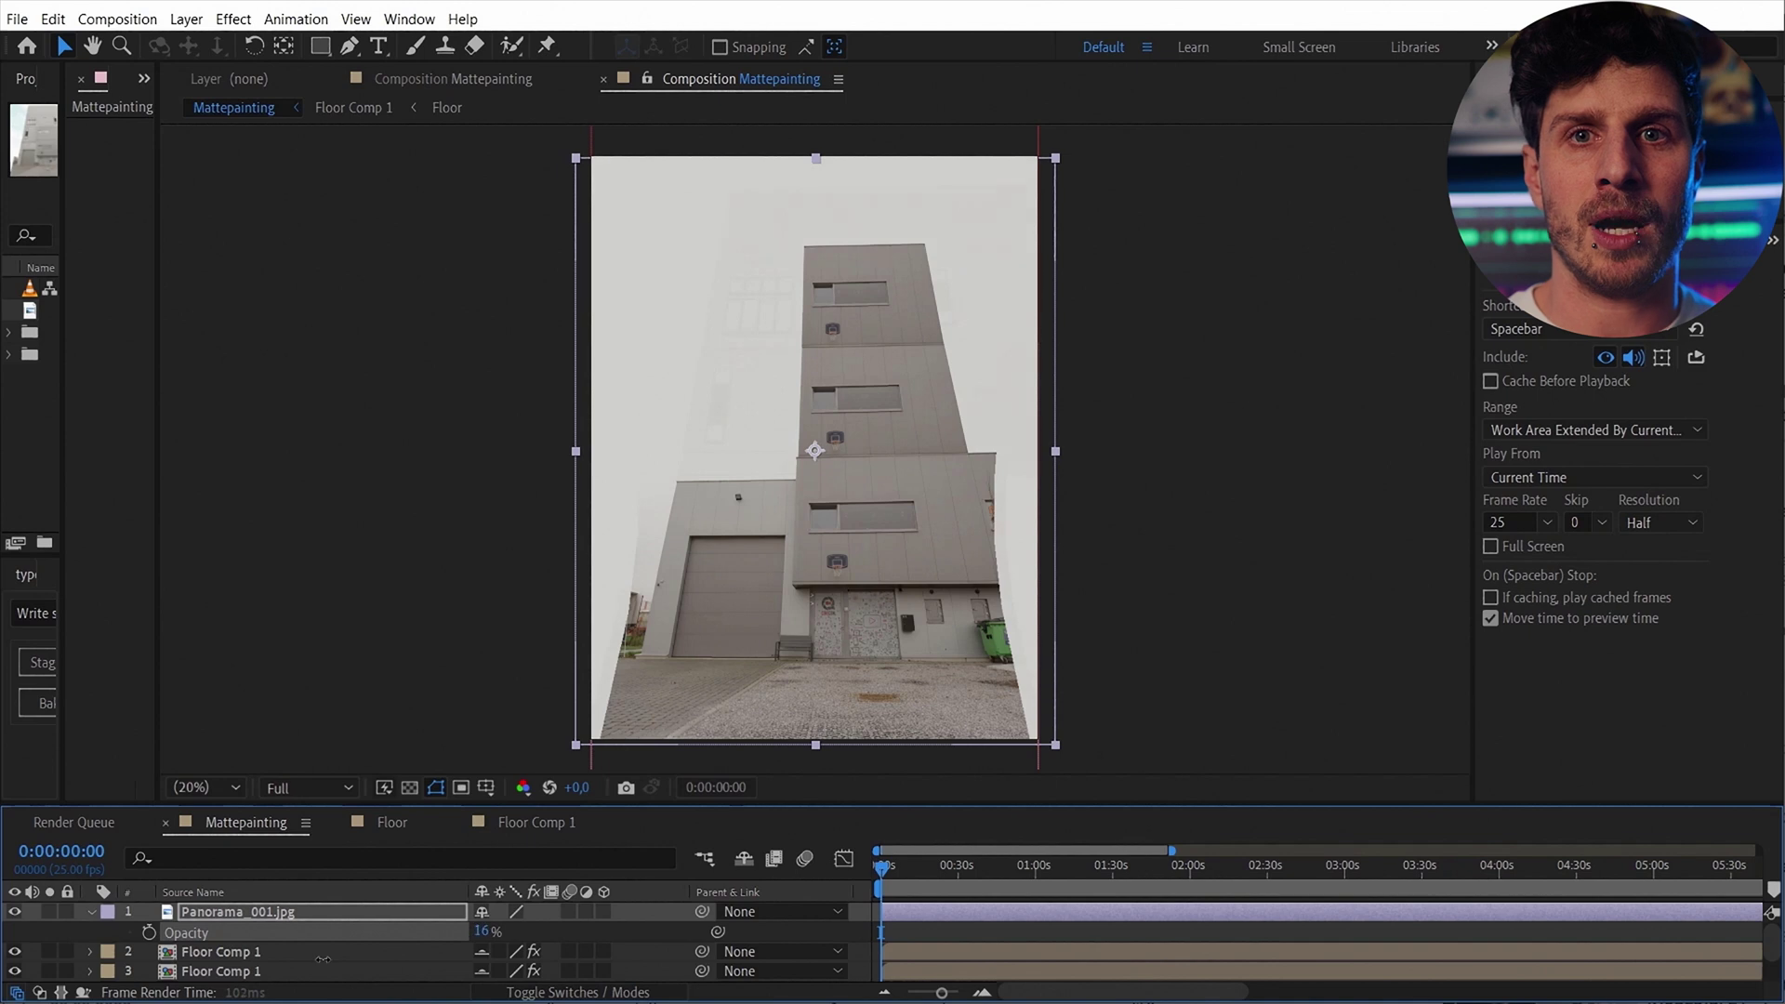
{"action": "left_click_drag", "start_coordinate": [322, 958], "coordinate": [464, 959]}
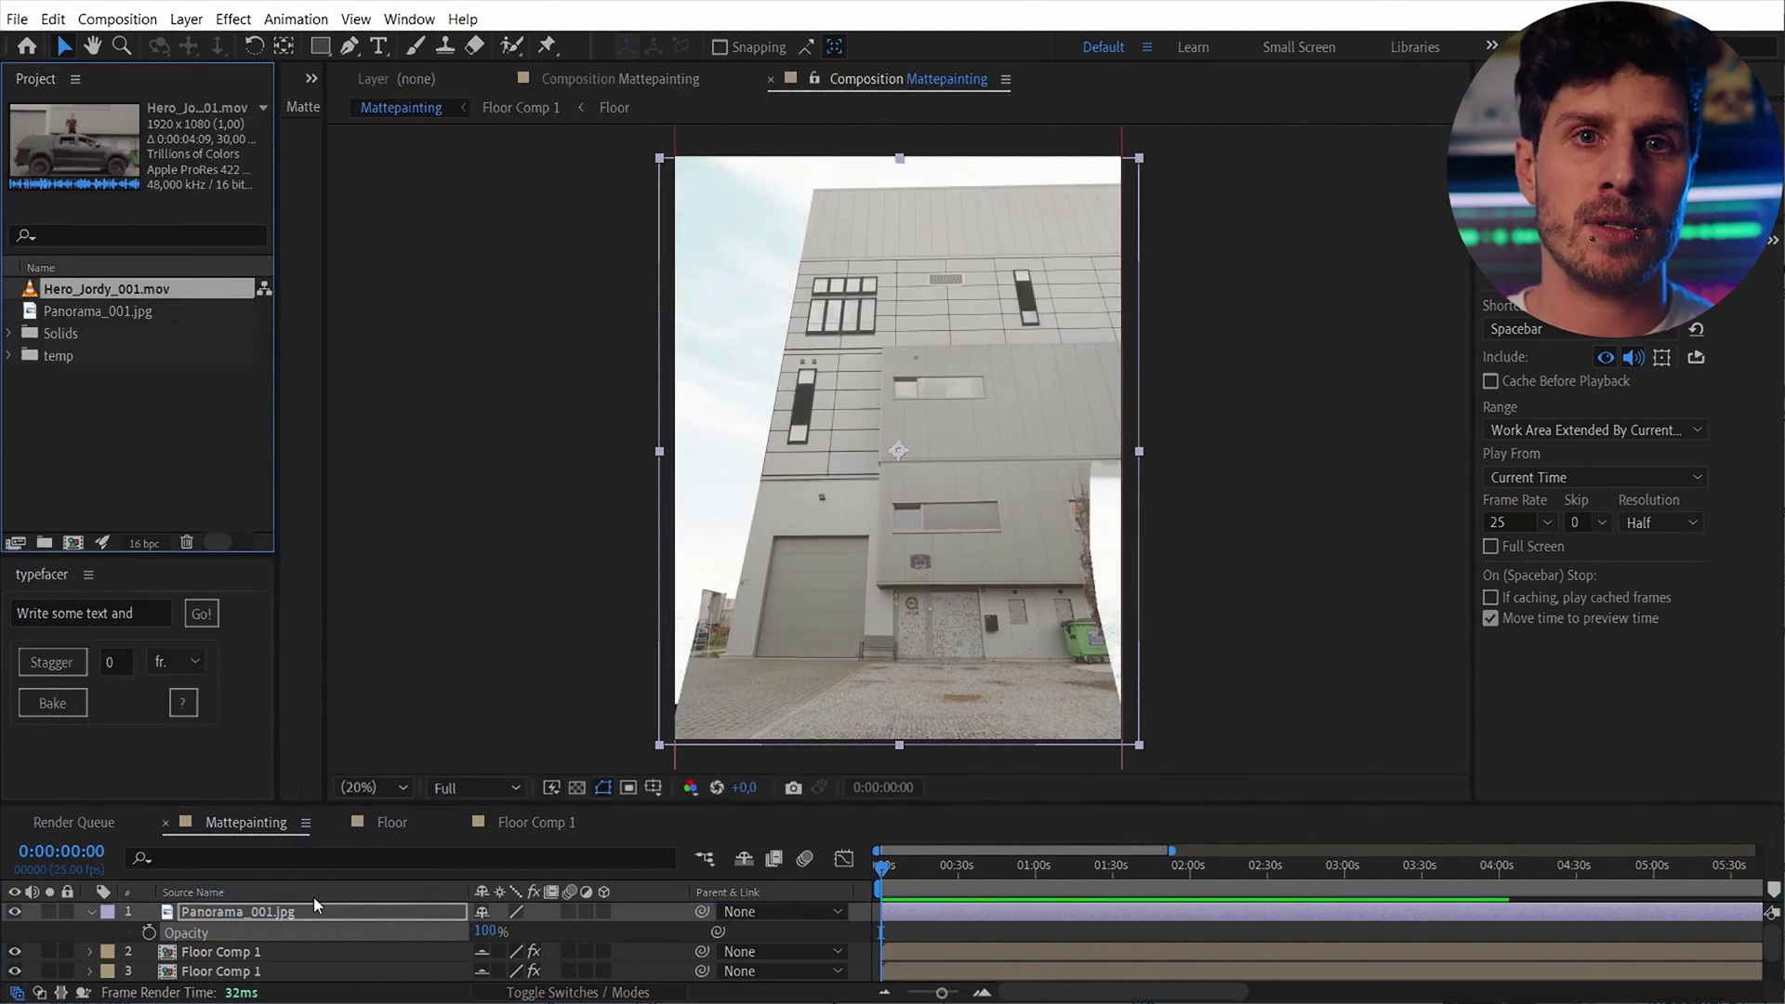
Align Hero_Jordy_001.mov to the clean plate in Difference mode, then return it to Normal at 100%
{"action": "key", "text": "ctrl+slash"}
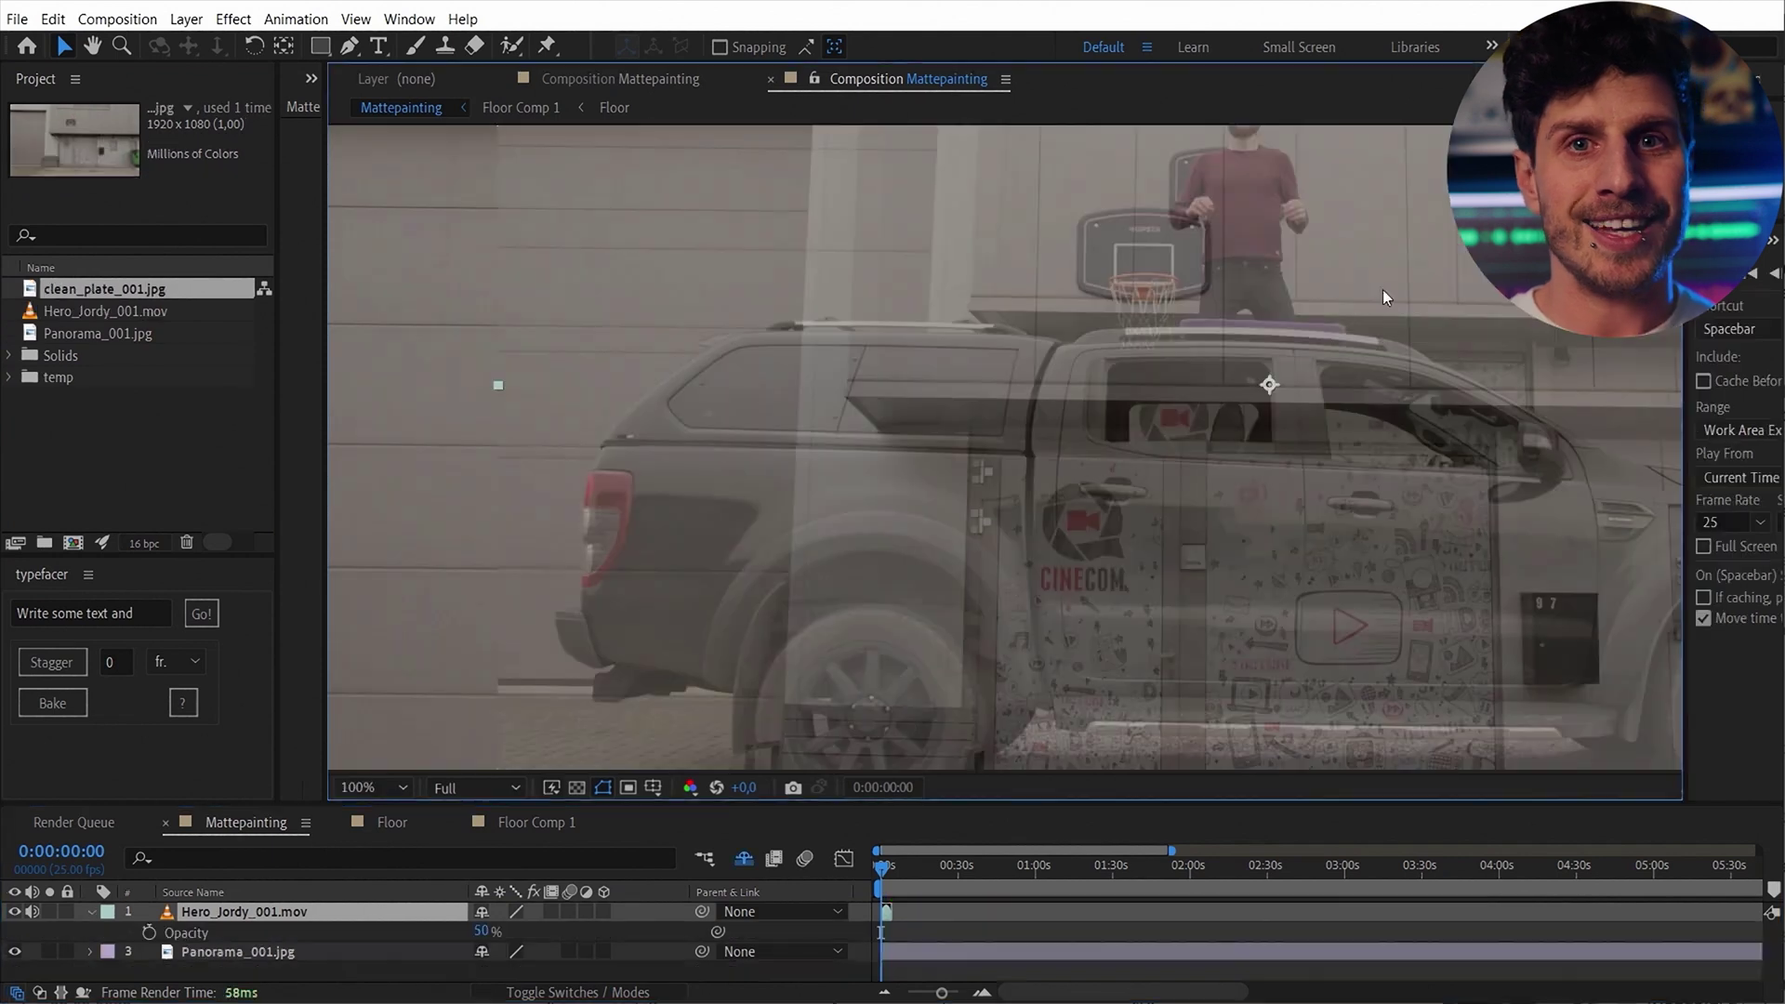
{"action": "left_click_drag", "start_coordinate": [1382, 288], "coordinate": [1268, 384]}
{"action": "left_click", "coordinate": [545, 911]}
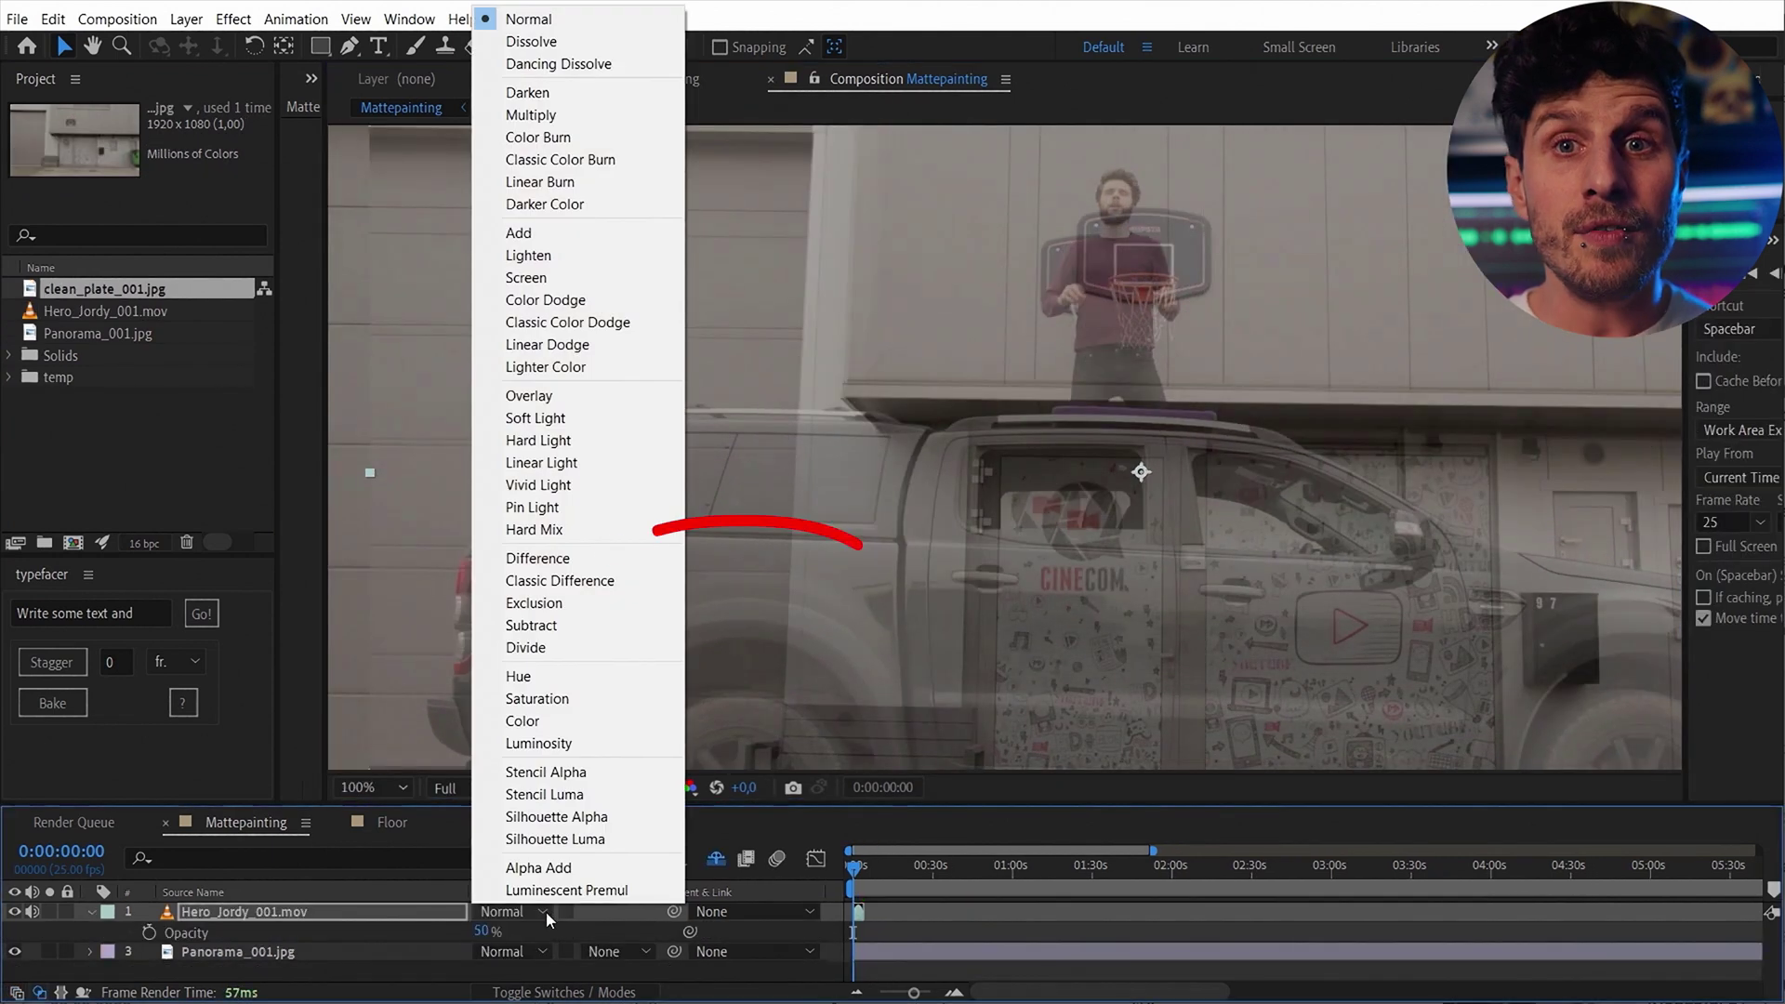
{"action": "left_click", "coordinate": [584, 562]}
{"action": "left_click_drag", "start_coordinate": [485, 931], "coordinate": [736, 935]}
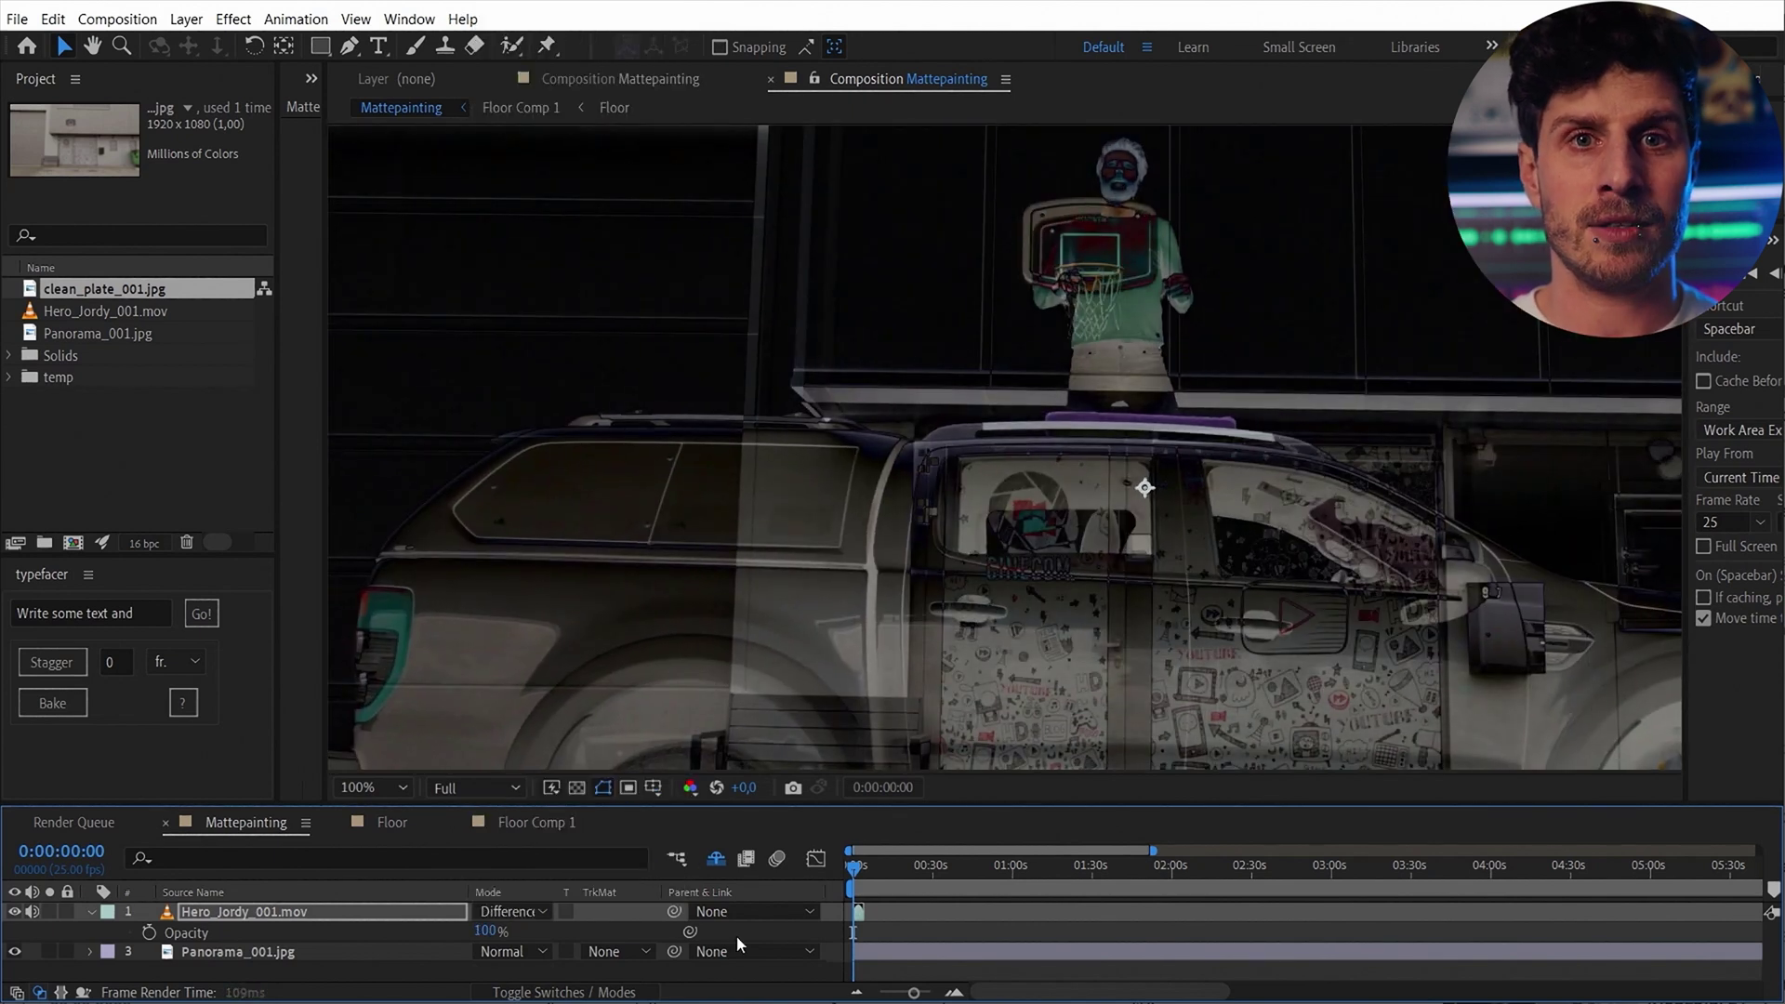
{"action": "left_click", "coordinate": [511, 911]}
{"action": "left_click", "coordinate": [535, 16]}
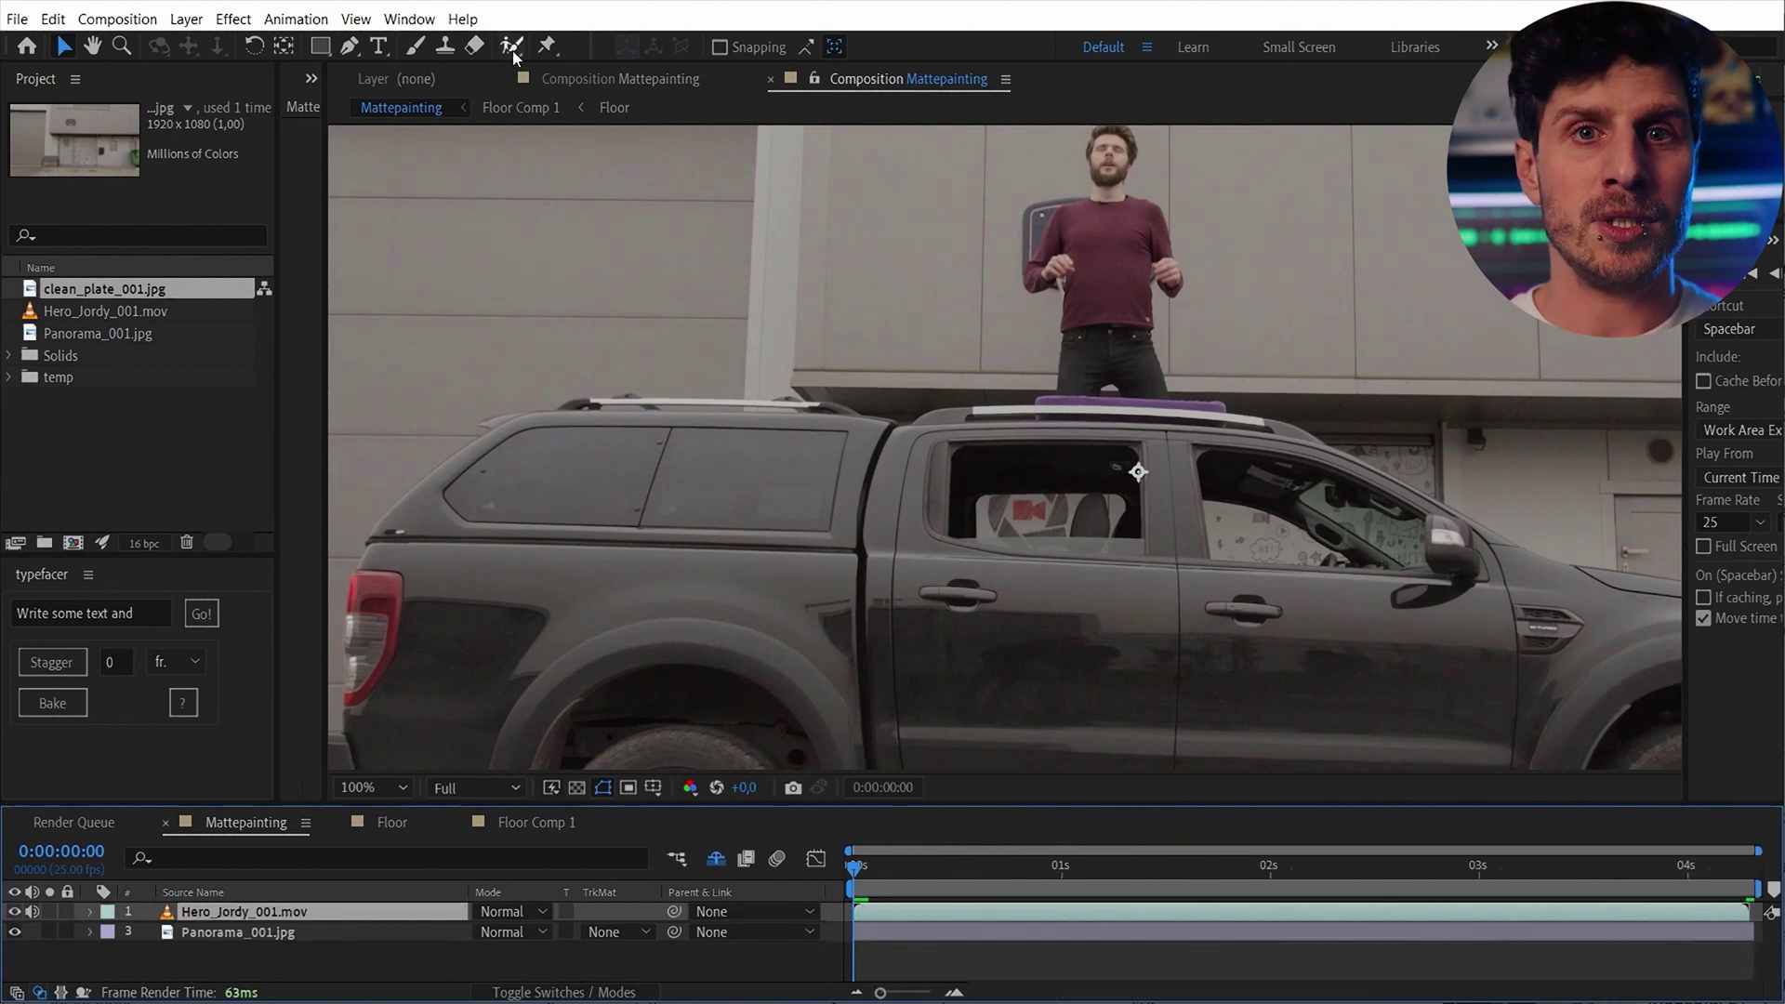
{"action": "left_click", "coordinate": [511, 49]}
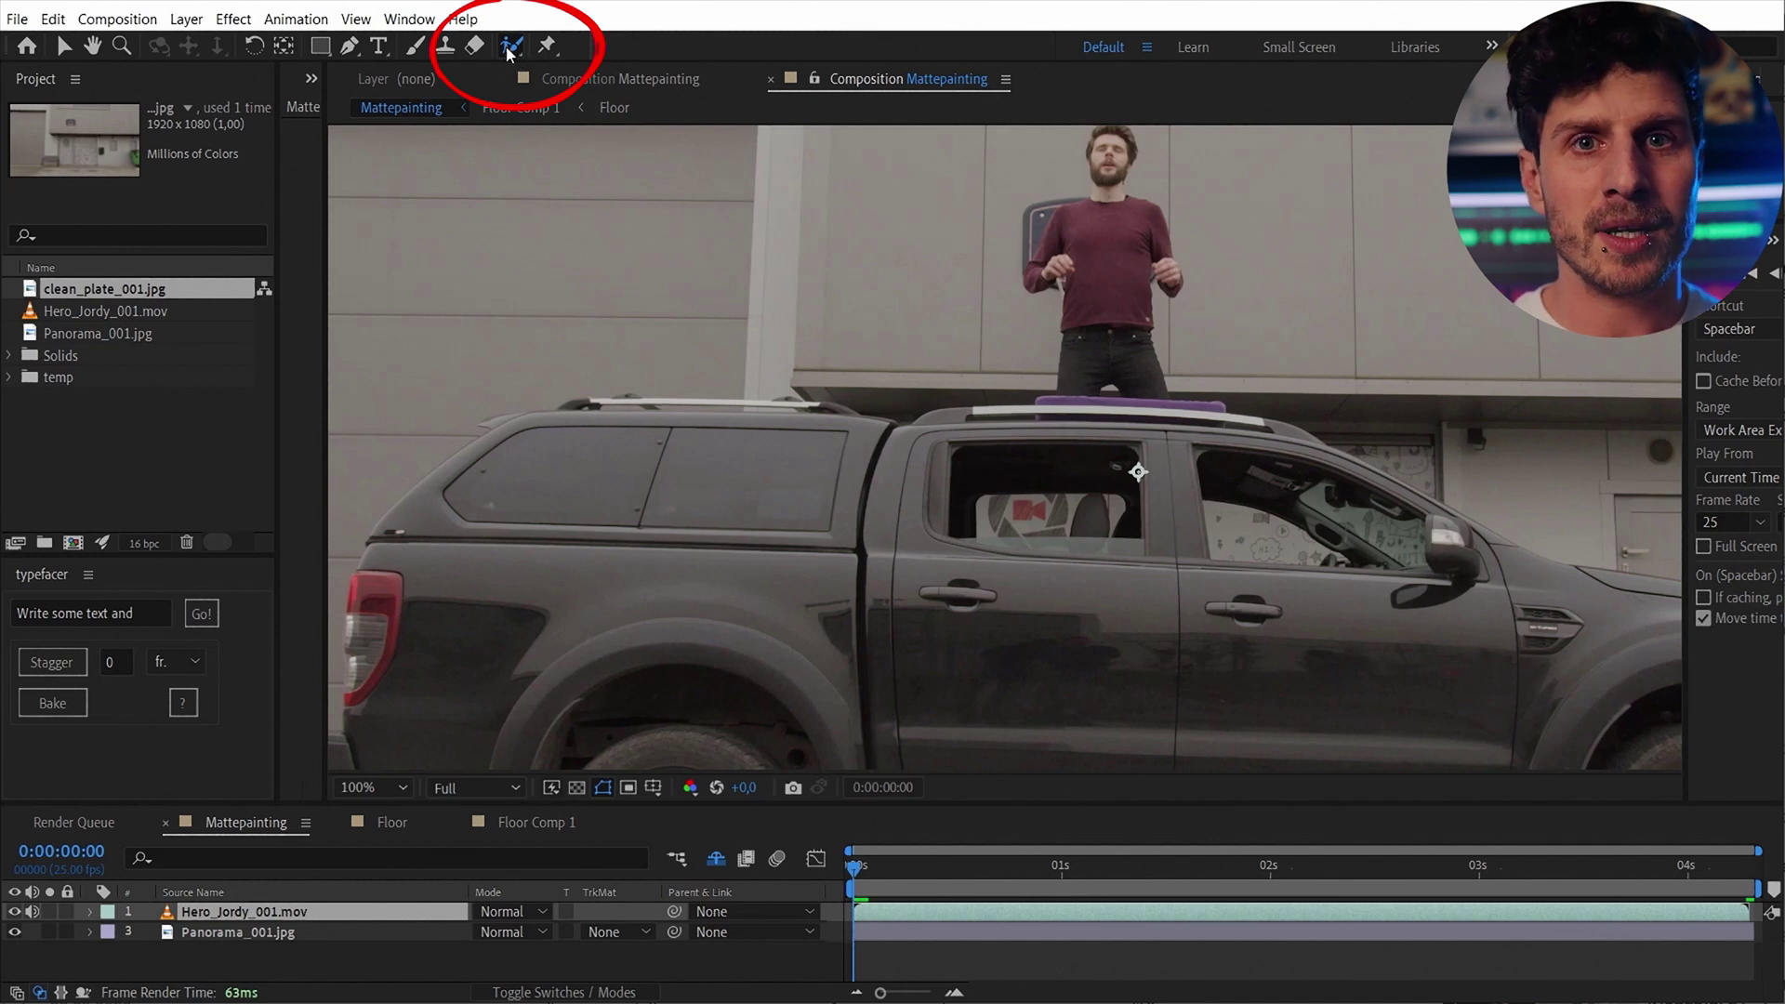
Paint a Roto Brush stroke over the man in the hero footage's Layer view
{"action": "left_click", "coordinate": [911, 916]}
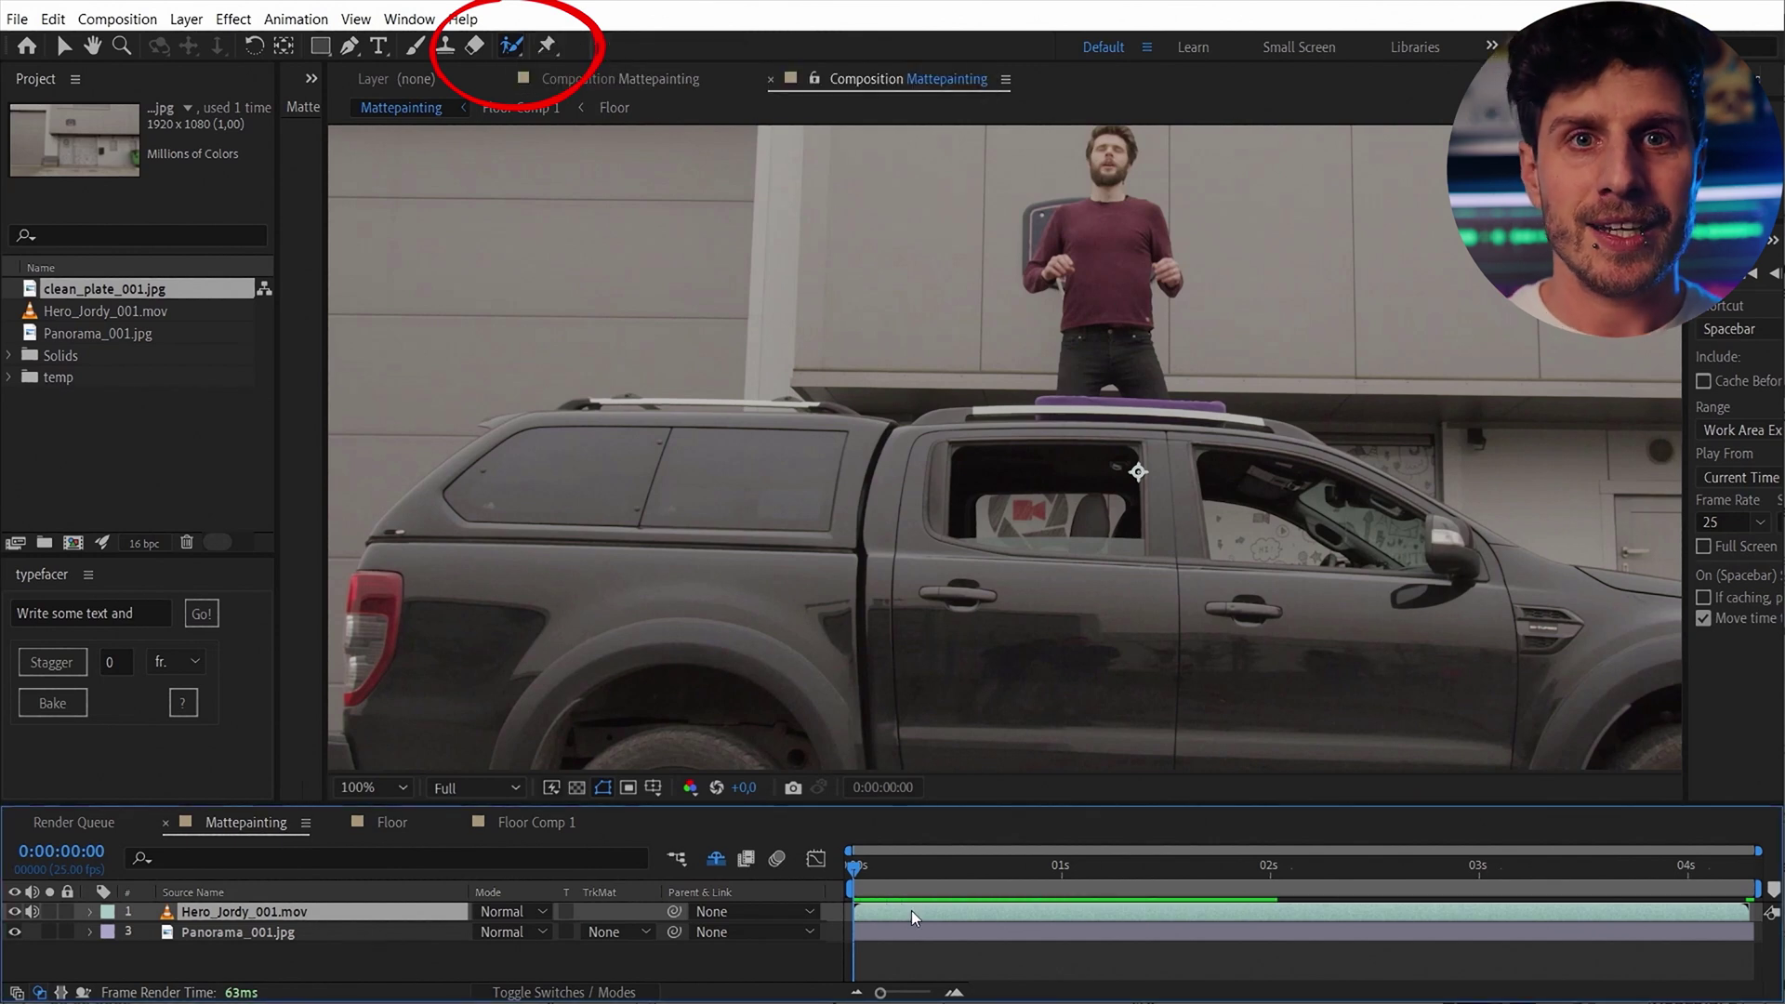
{"action": "double_click", "coordinate": [911, 911]}
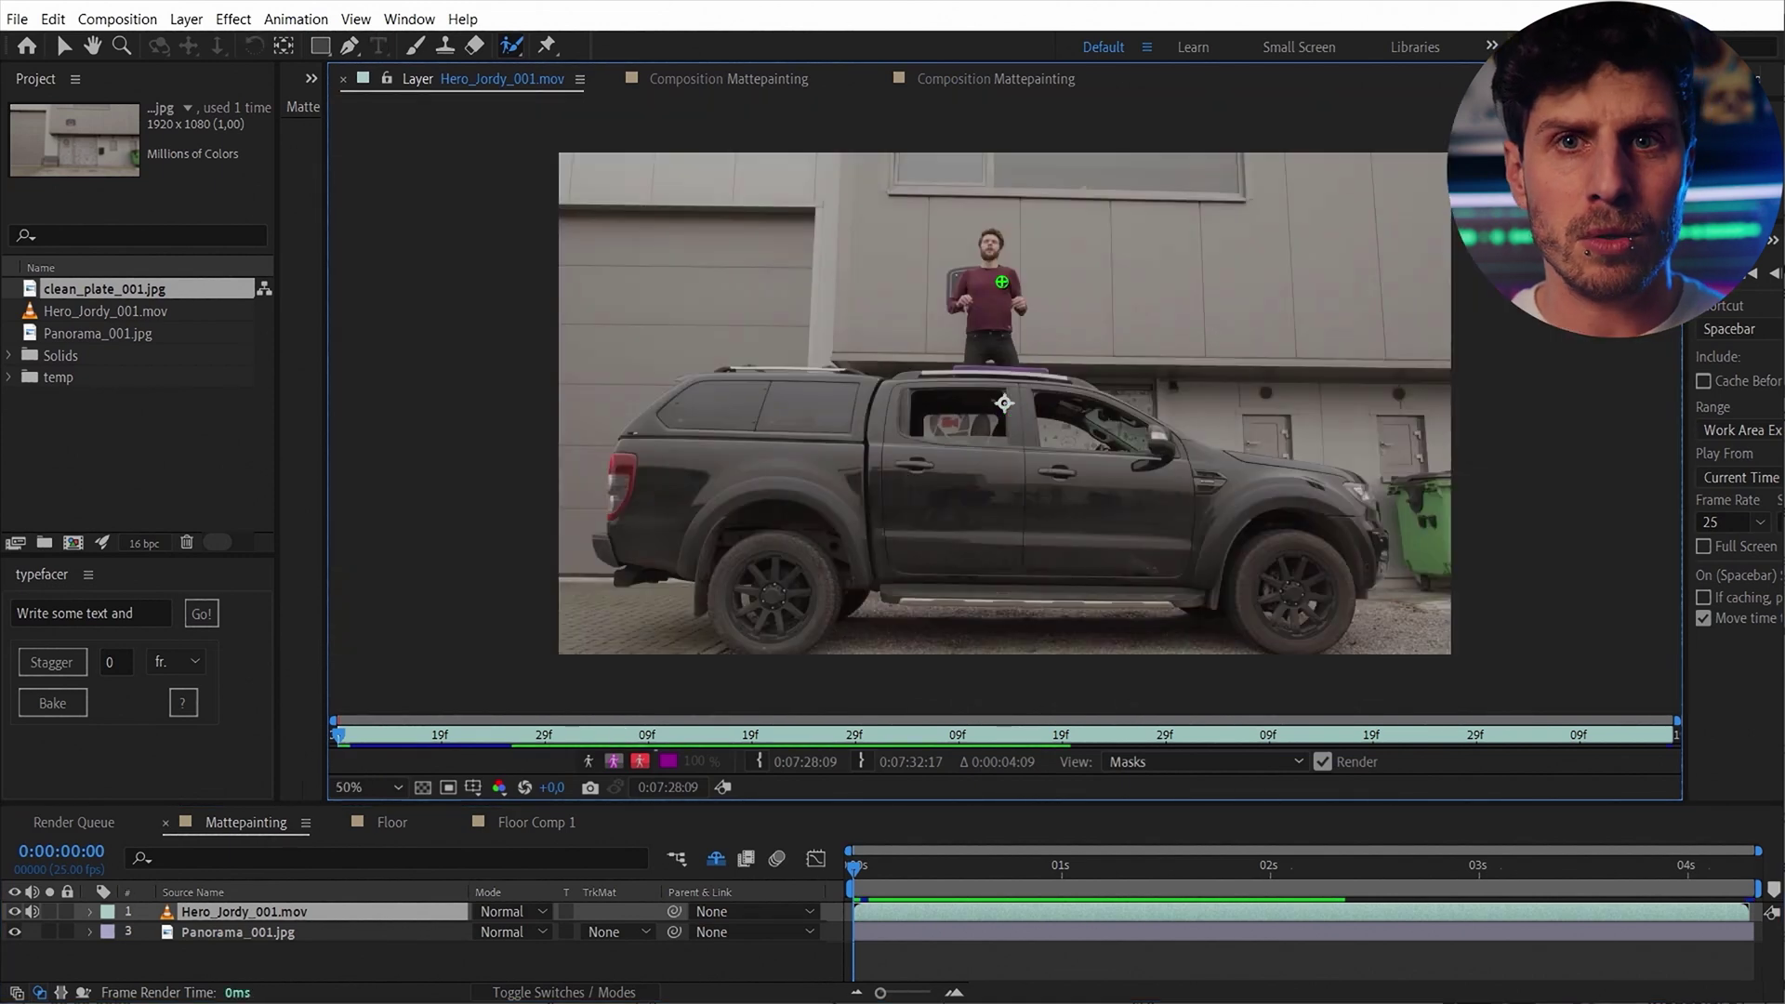
{"action": "left_click_drag", "start_coordinate": [761, 688], "coordinate": [743, 364]}
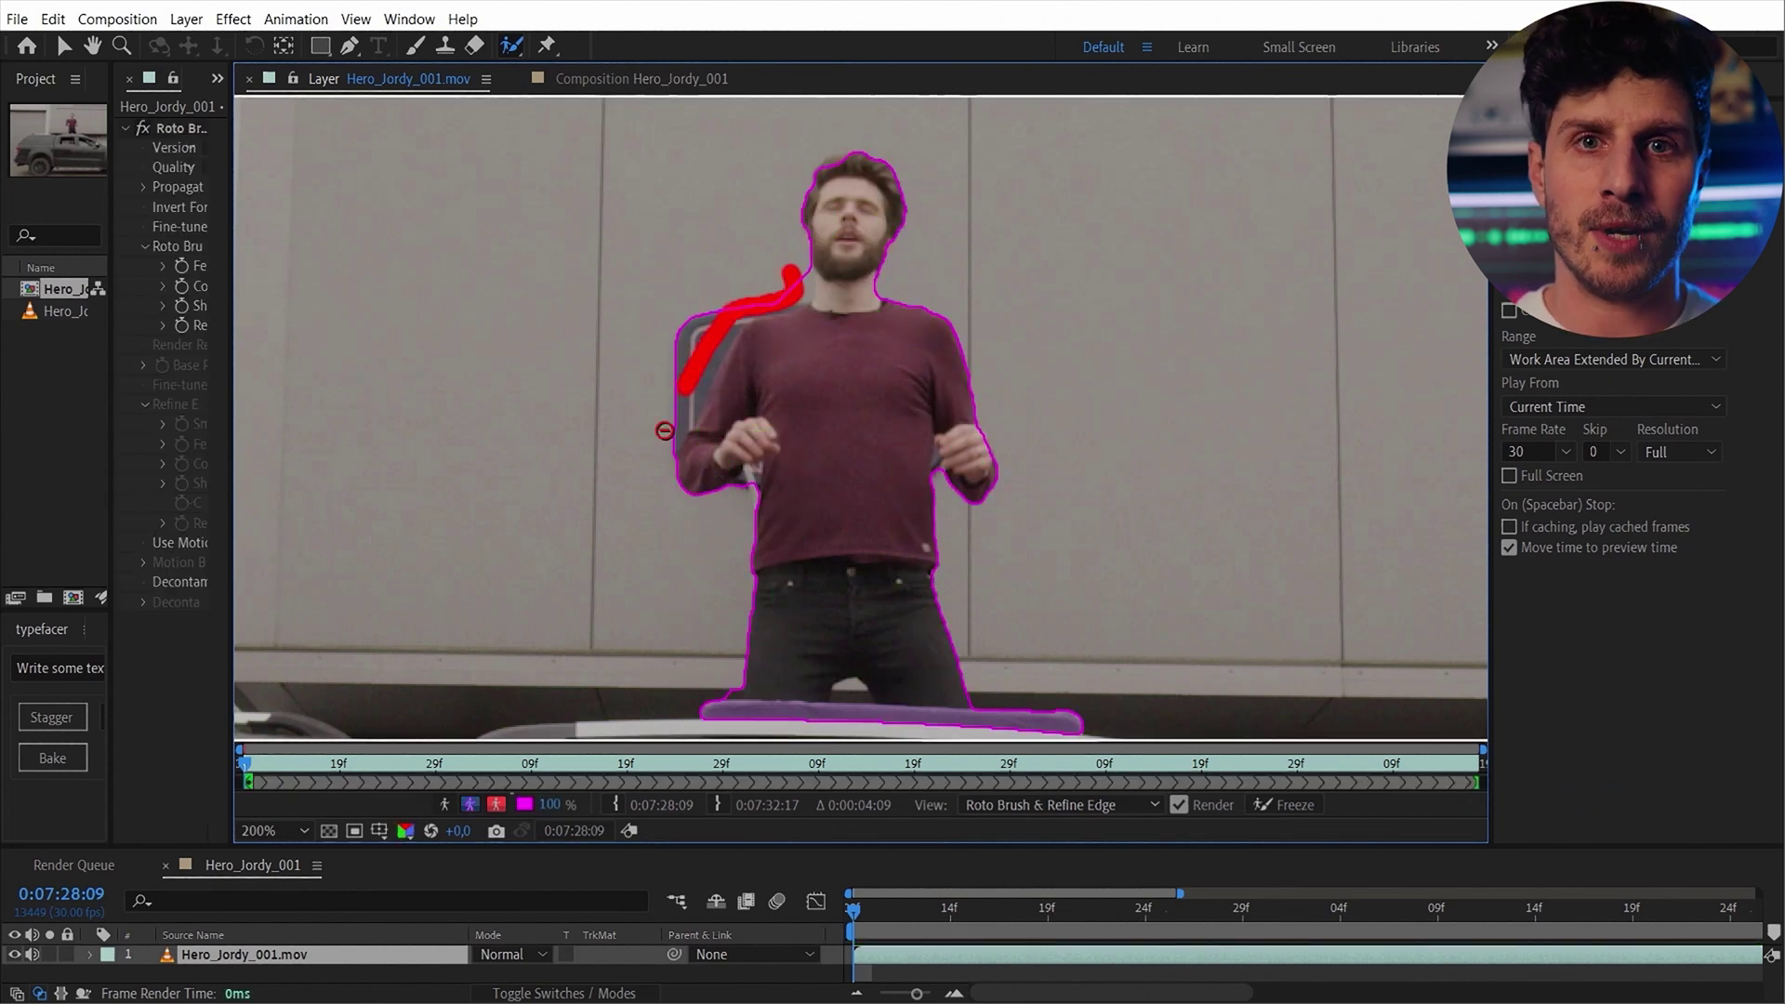
Propagate the matte to the work-area end, freeze it, and play back the alpha view
{"action": "left_click_drag", "start_coordinate": [511, 52], "coordinate": [595, 69]}
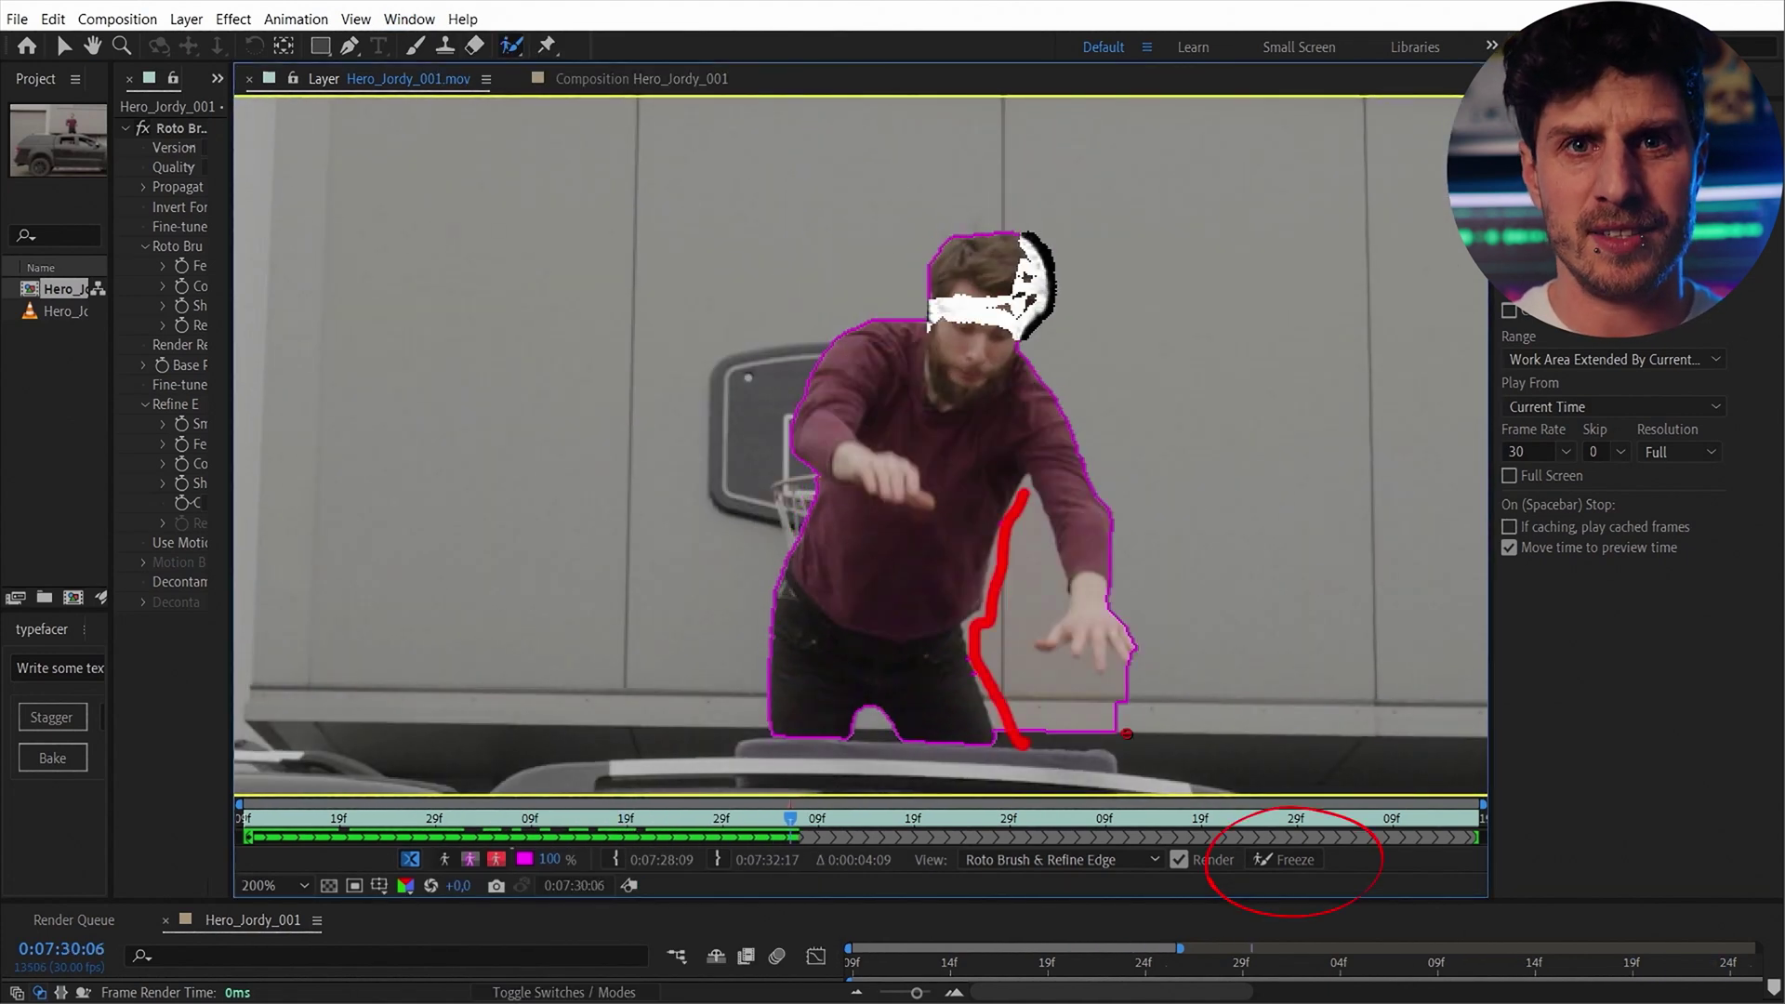
{"action": "left_click_drag", "start_coordinate": [511, 46], "coordinate": [573, 67]}
{"action": "key", "text": "space"}
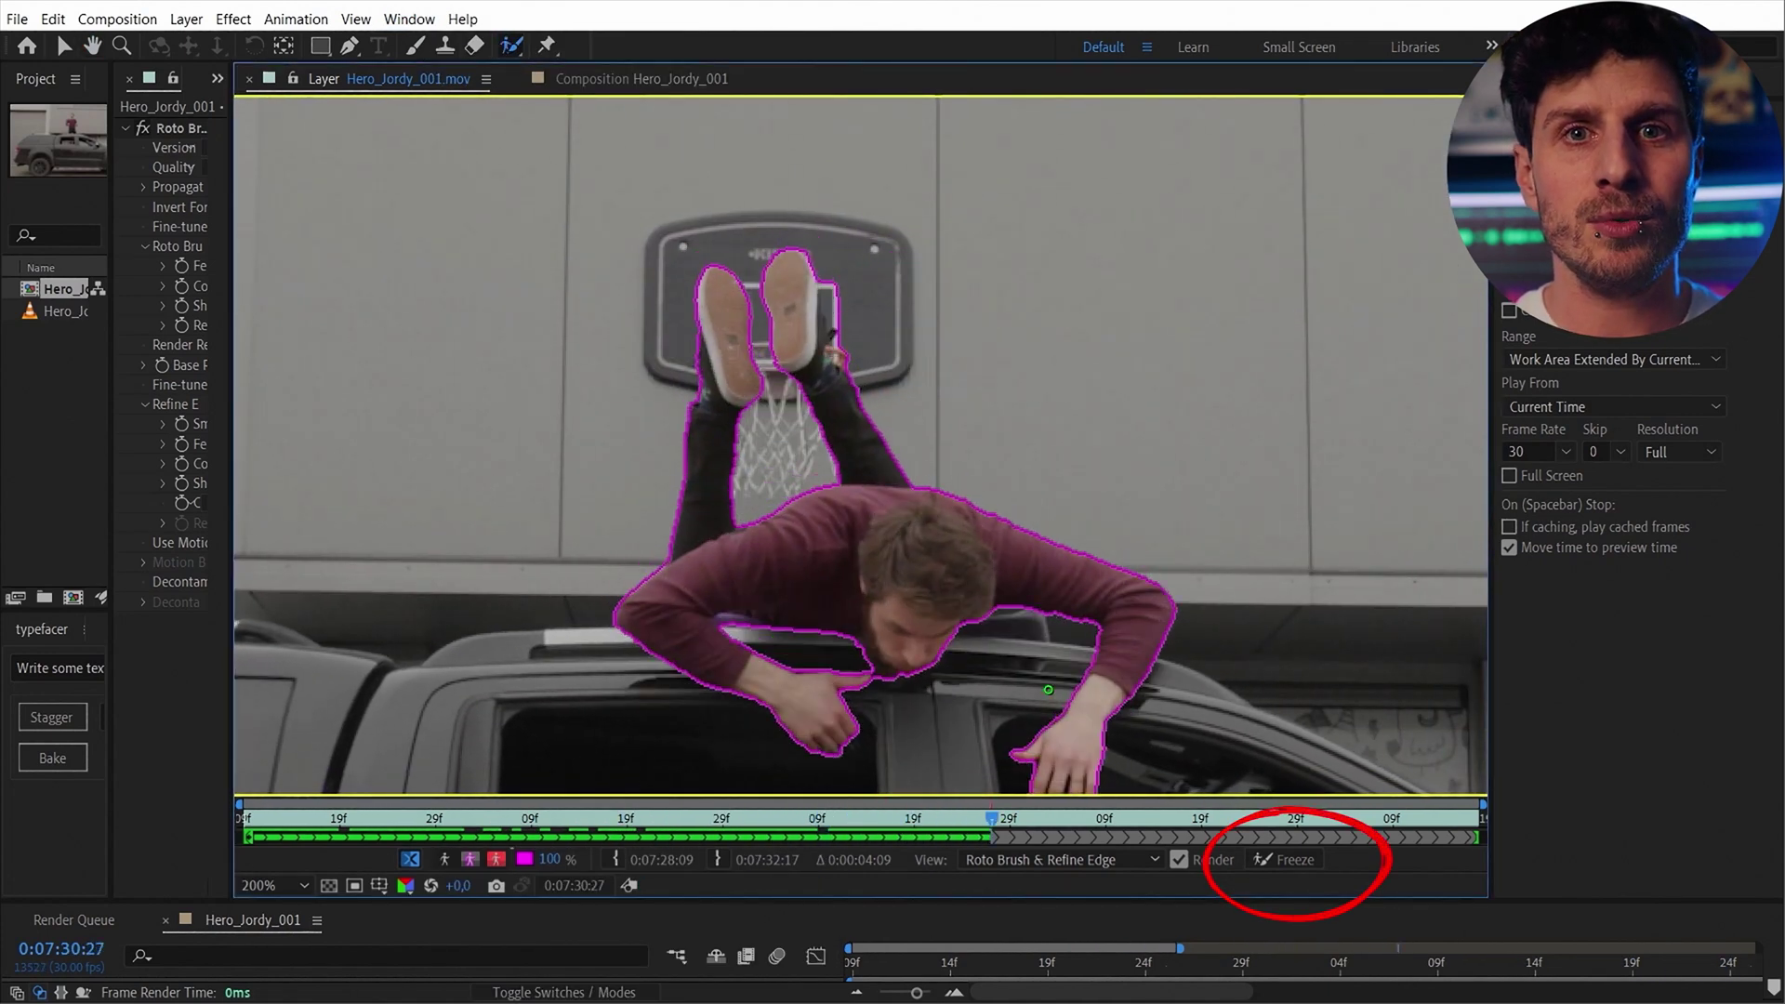
{"action": "key", "text": "comma"}
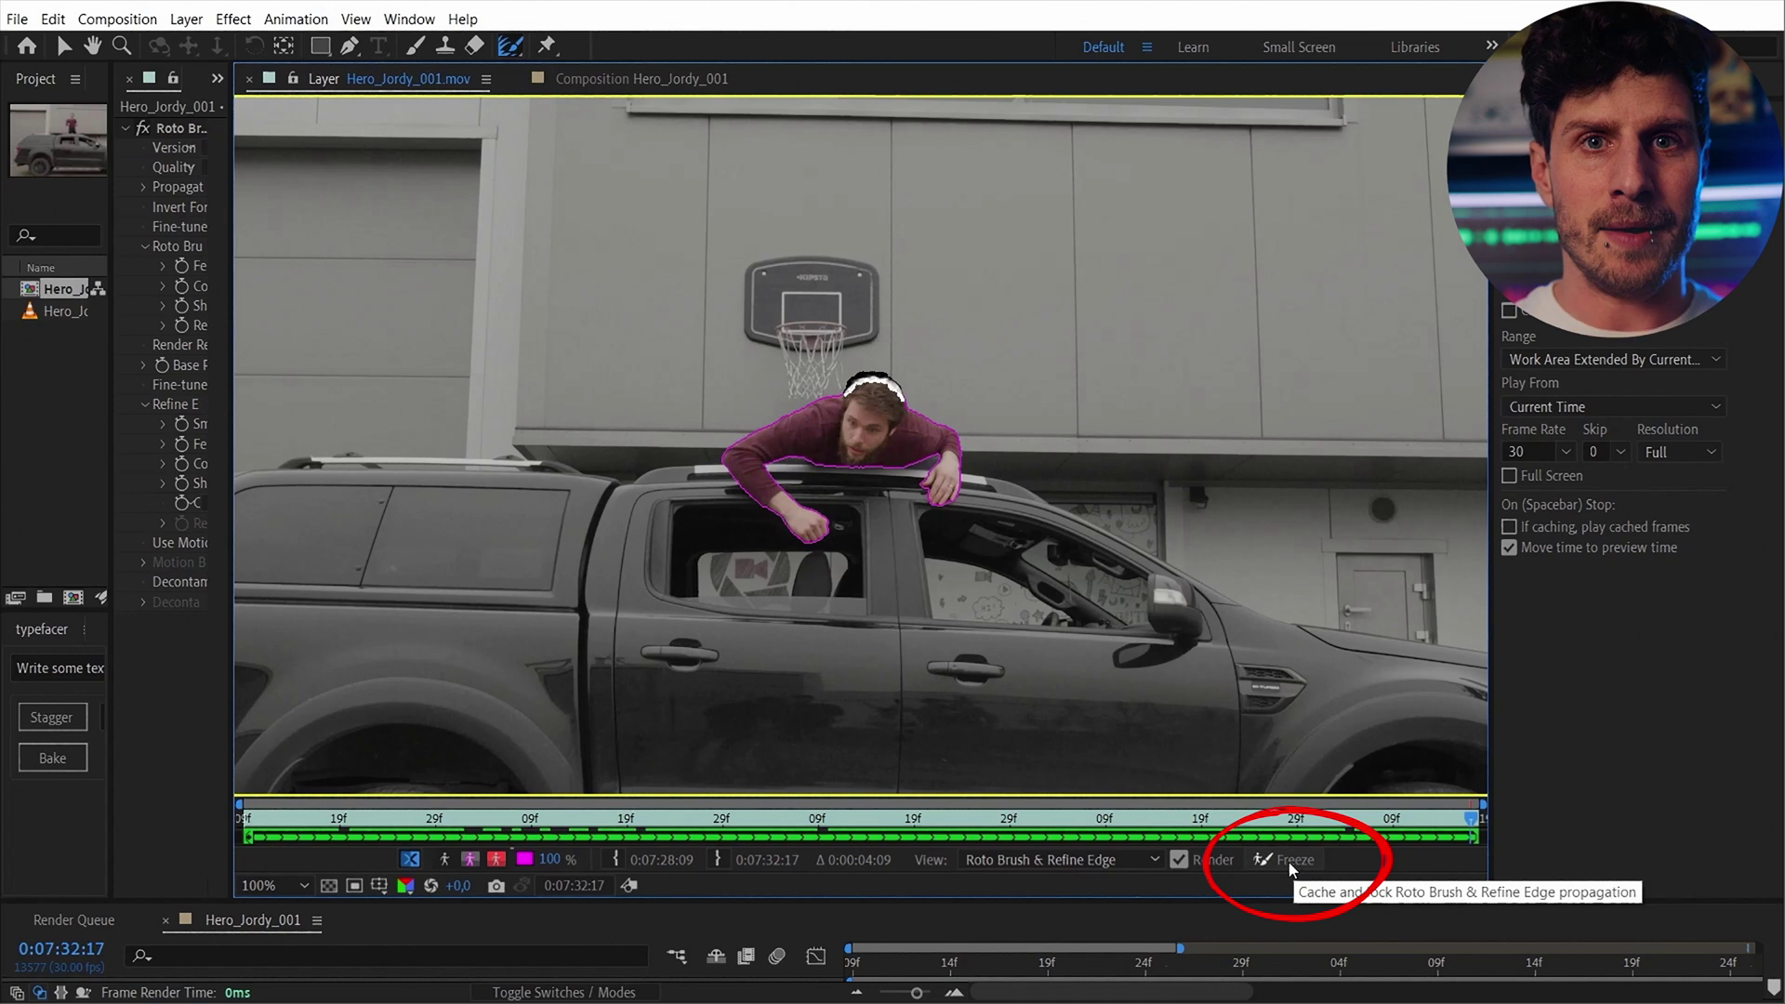
{"action": "left_click", "coordinate": [1288, 862]}
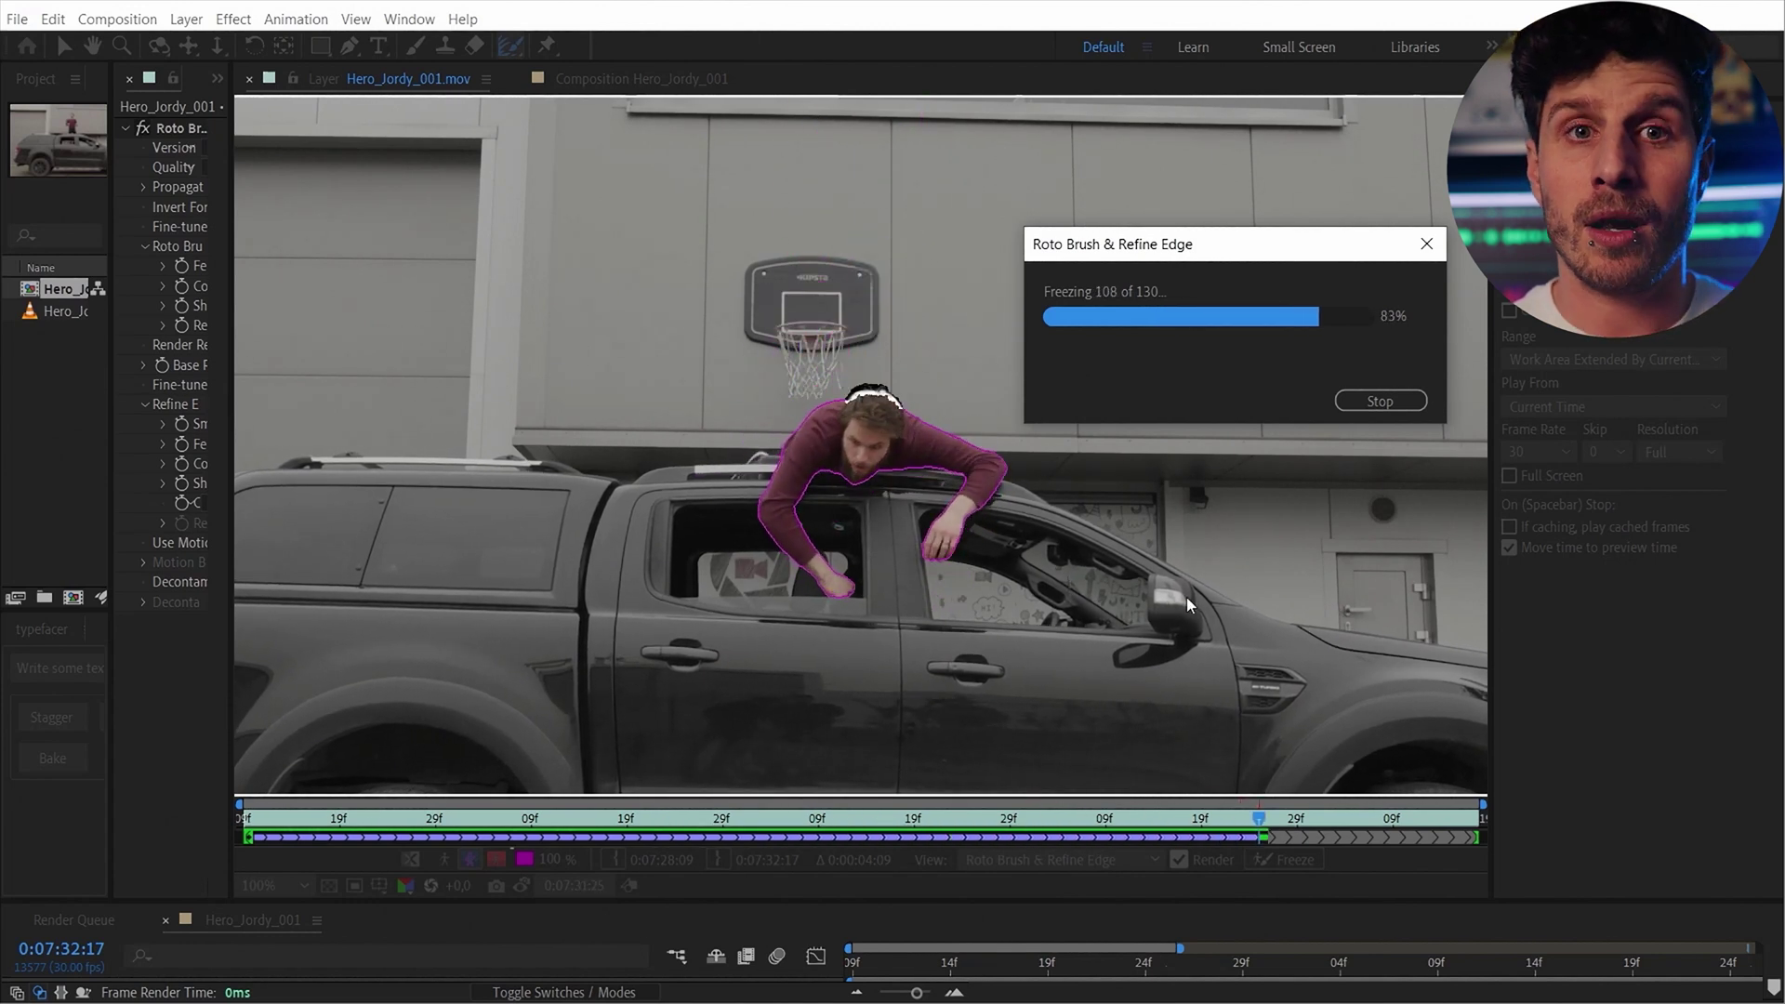
{"action": "key", "text": "alt+4"}
{"action": "key", "text": "space"}
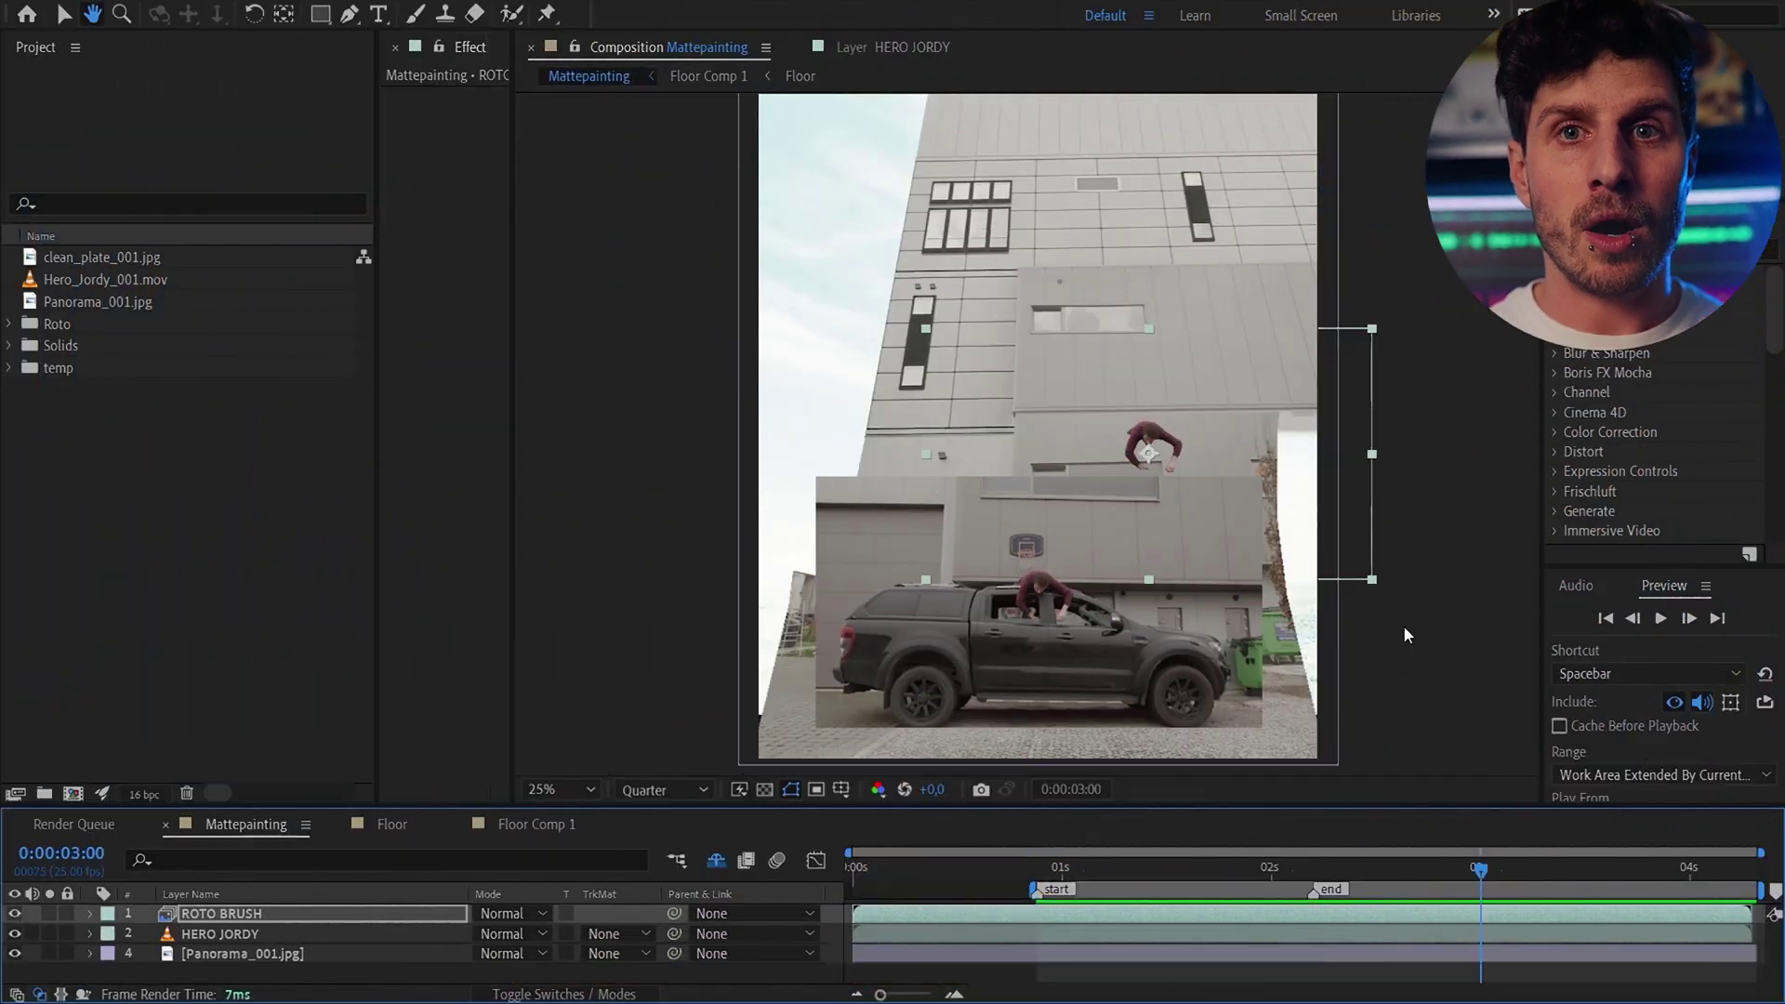
Keyframe the man moving up the building, scaled to about 63%, and lengthen his layer
{"action": "left_click_drag", "start_coordinate": [1339, 561], "coordinate": [1128, 231]}
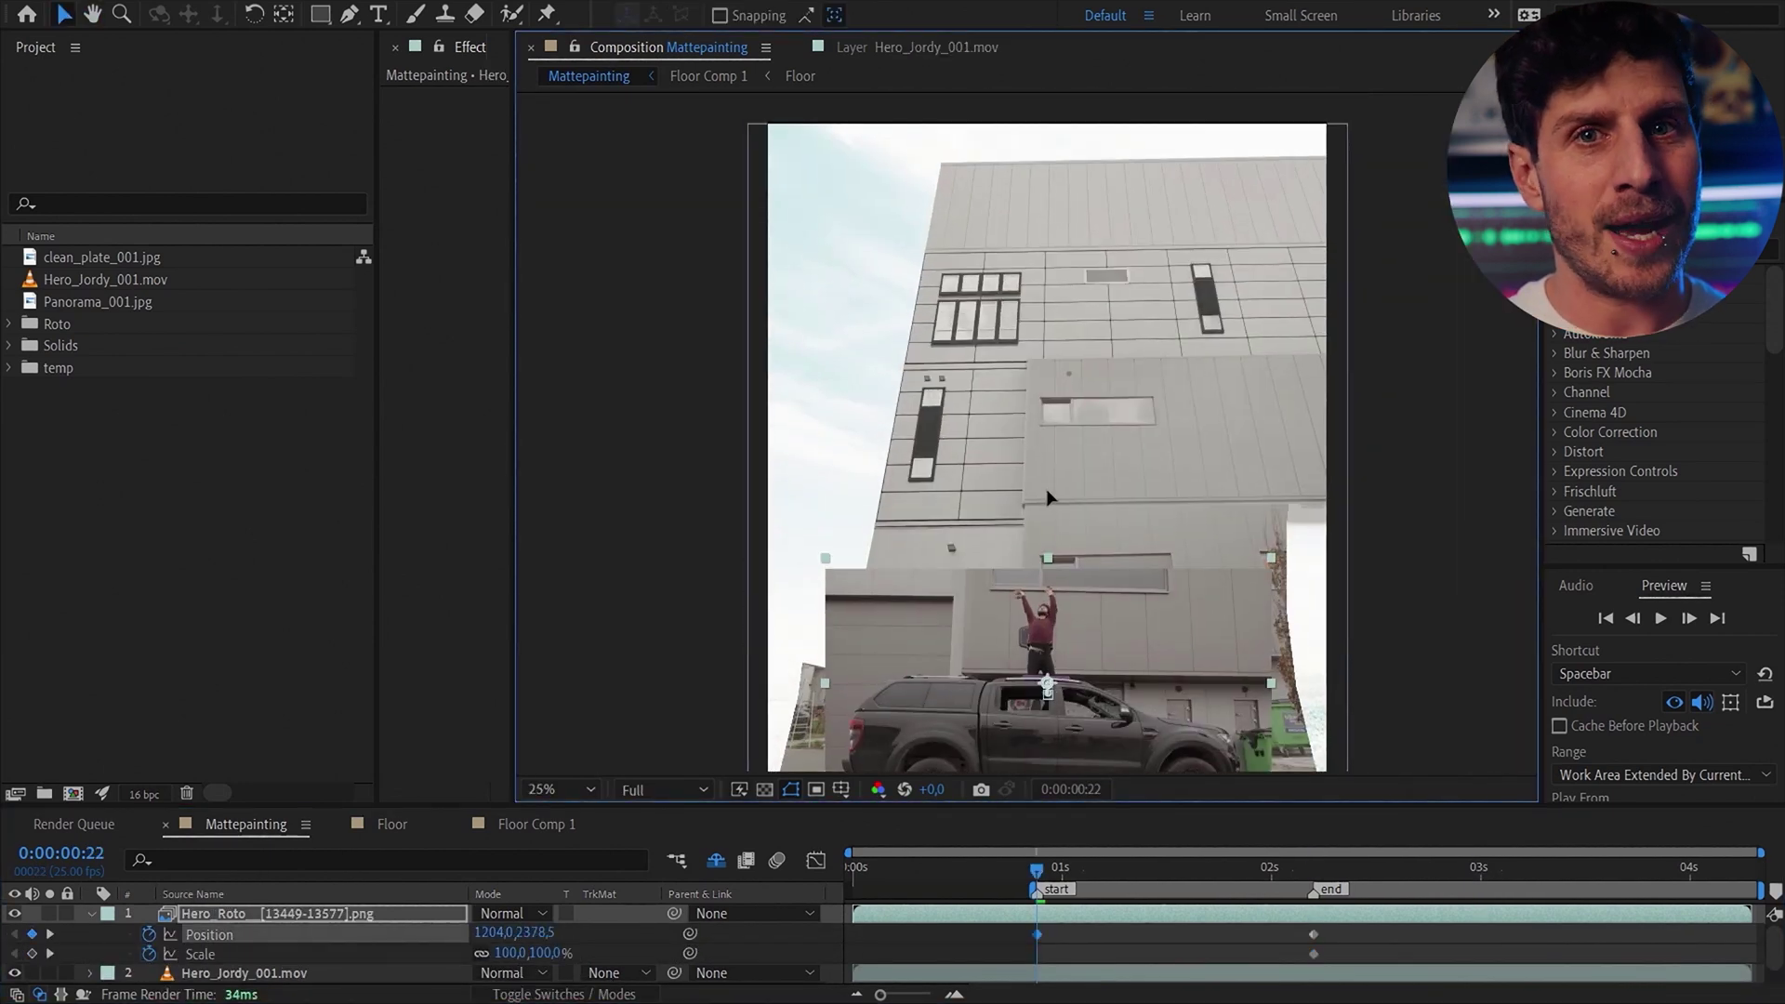
{"action": "left_click_drag", "start_coordinate": [1047, 632], "coordinate": [1058, 208]}
{"action": "left_click_drag", "start_coordinate": [1271, 128], "coordinate": [1177, 223]}
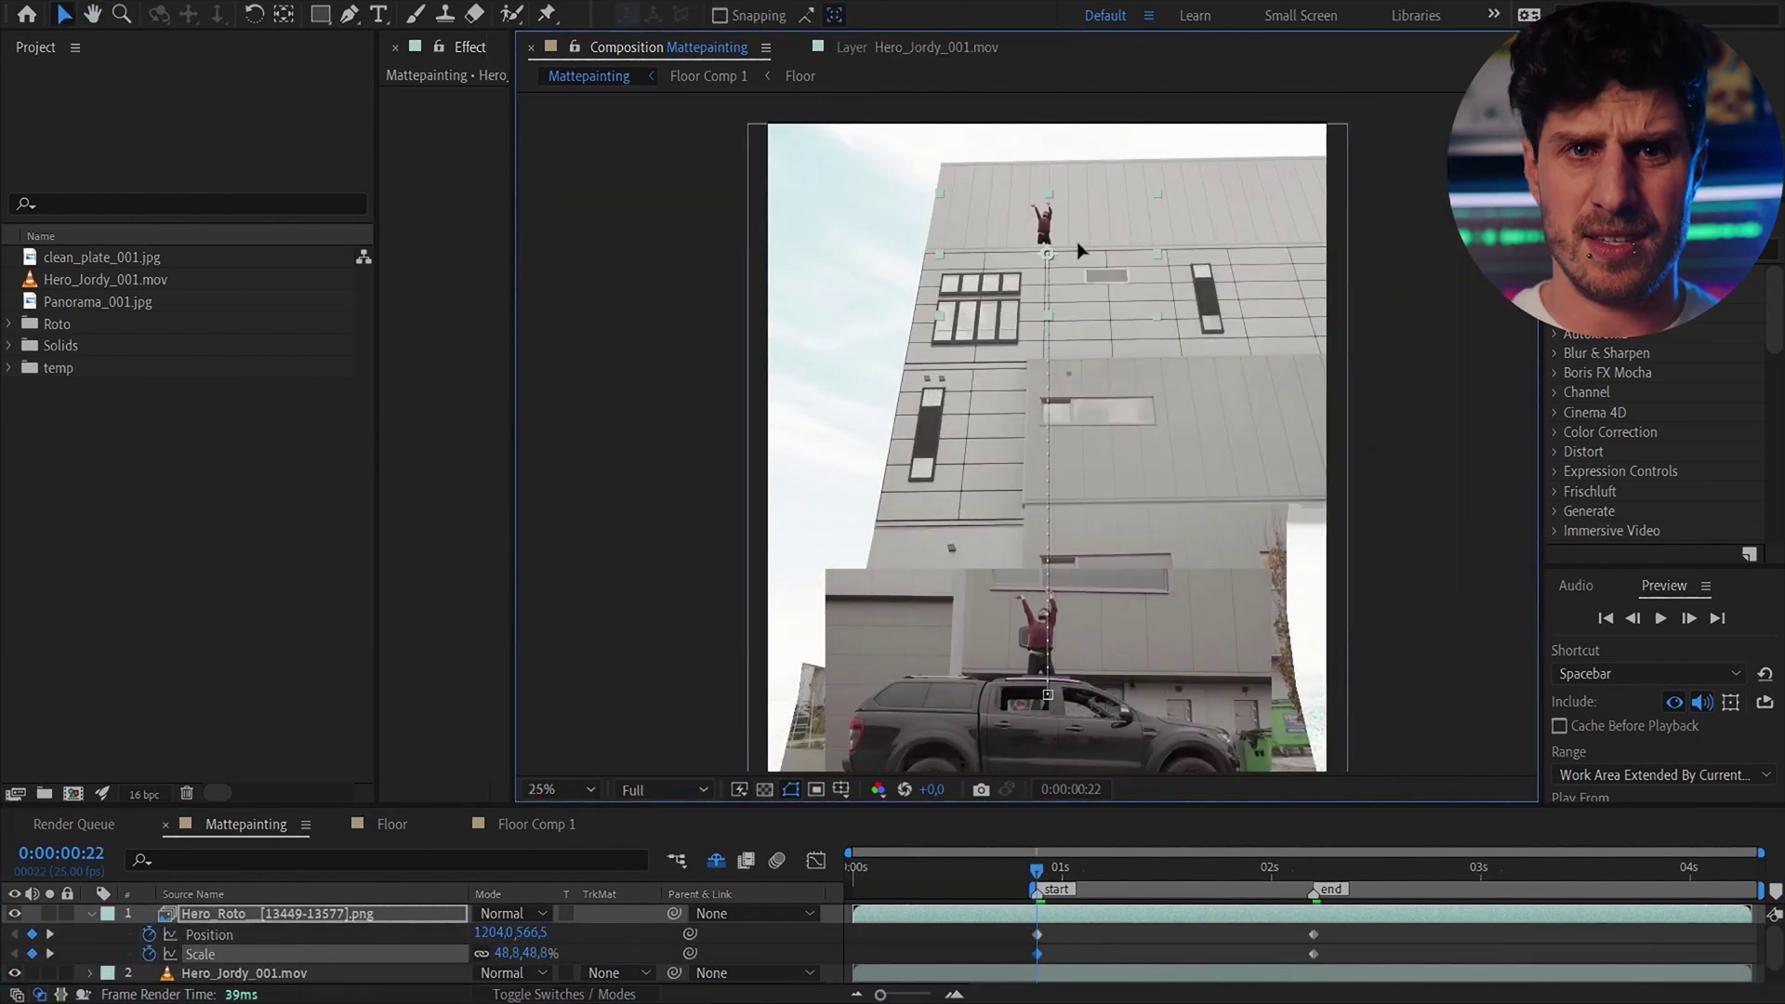
{"action": "left_click_drag", "start_coordinate": [1078, 249], "coordinate": [1081, 199]}
{"action": "key", "text": "space"}
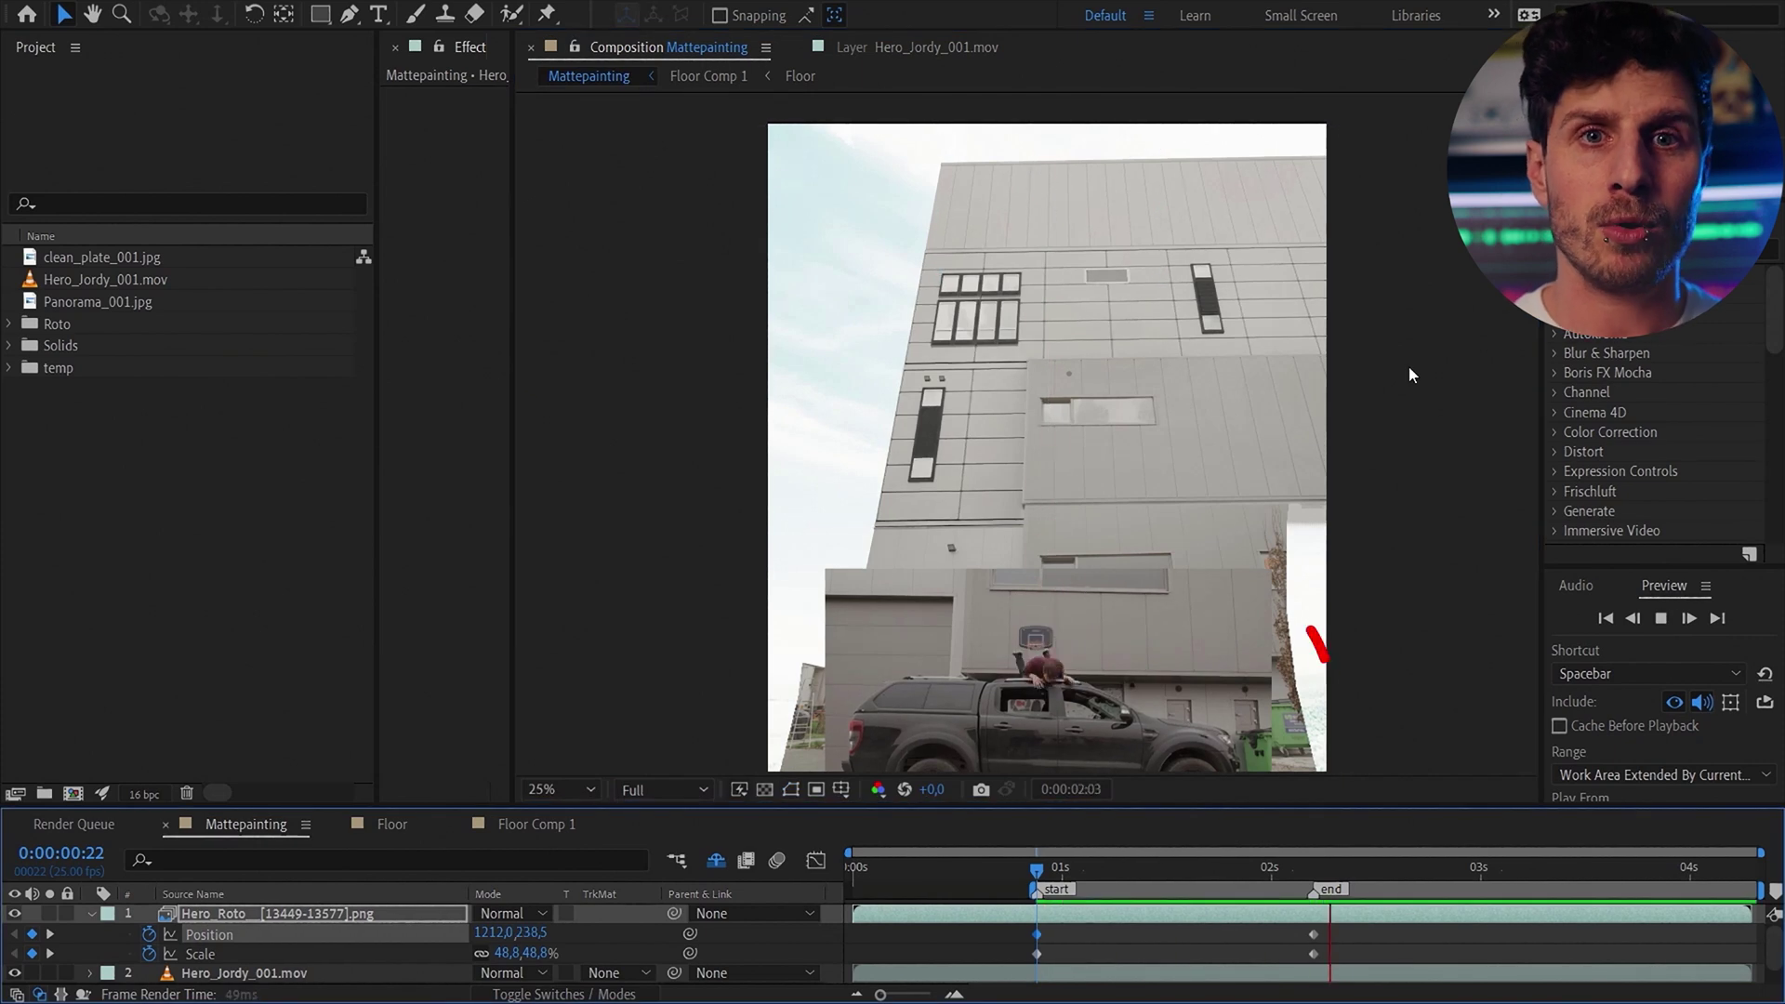
{"action": "left_click_drag", "start_coordinate": [1313, 914], "coordinate": [1404, 925]}
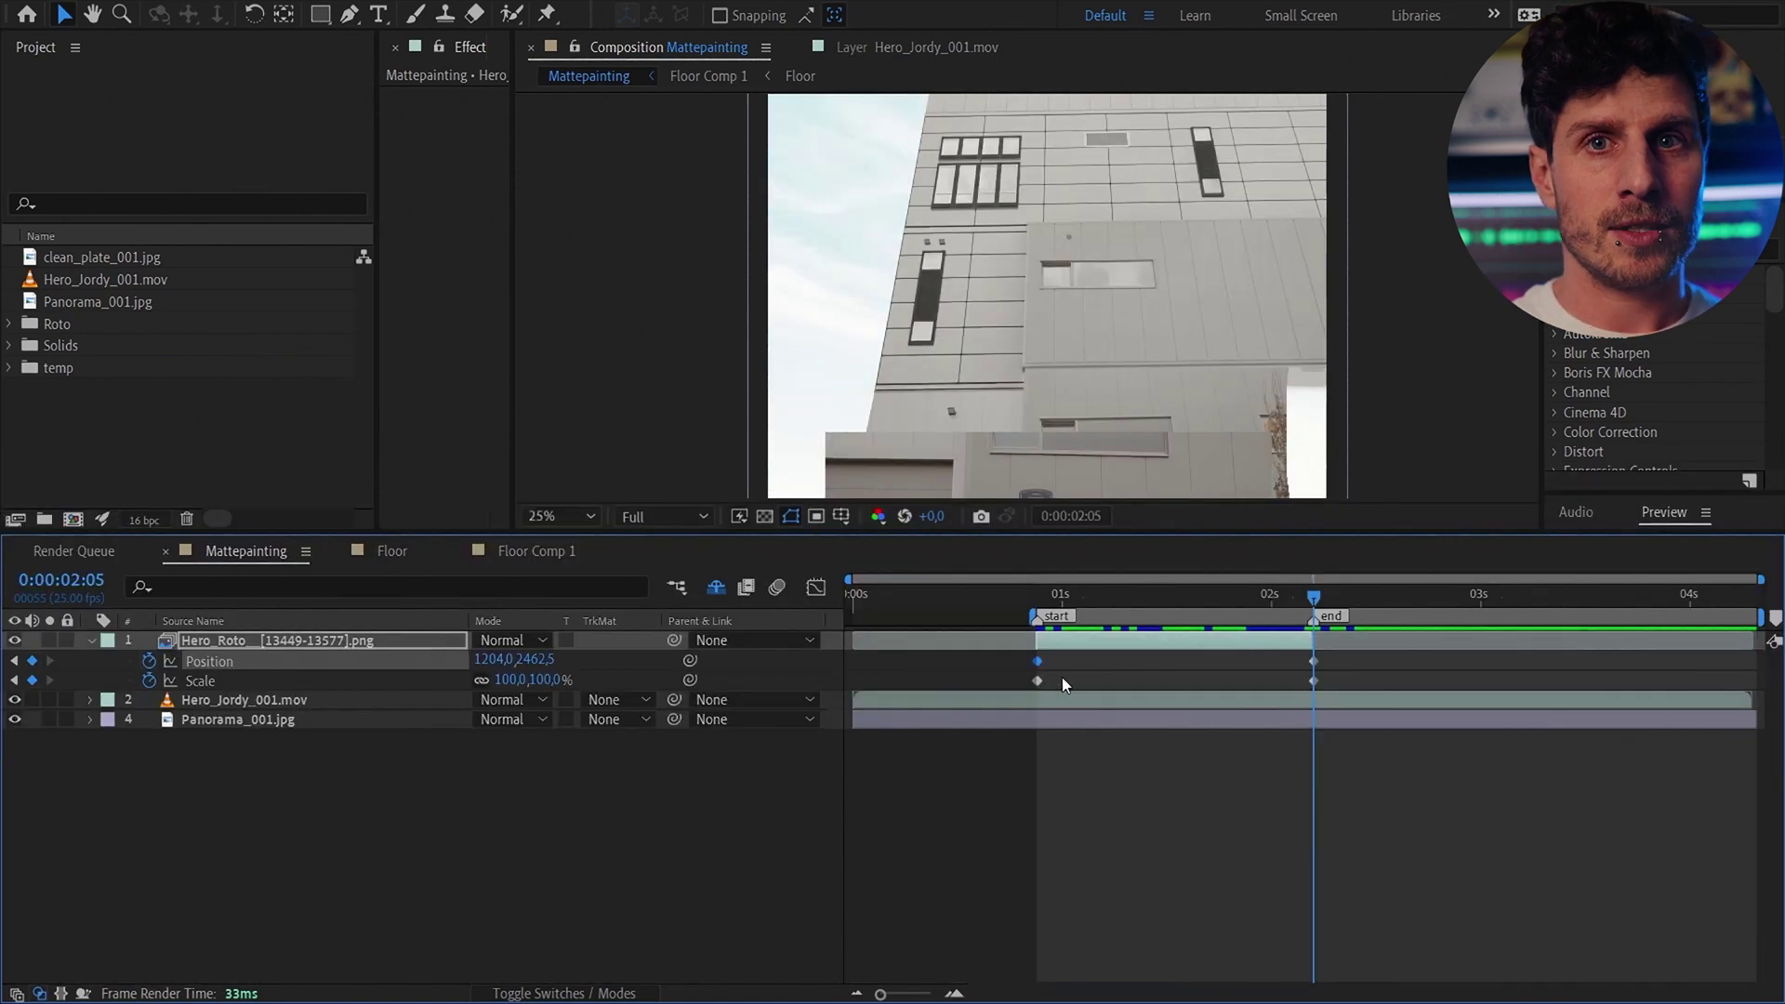
Apply Easy Ease to the man's start keyframes and stop the preview
{"action": "left_click_drag", "start_coordinate": [1062, 676], "coordinate": [1036, 660]}
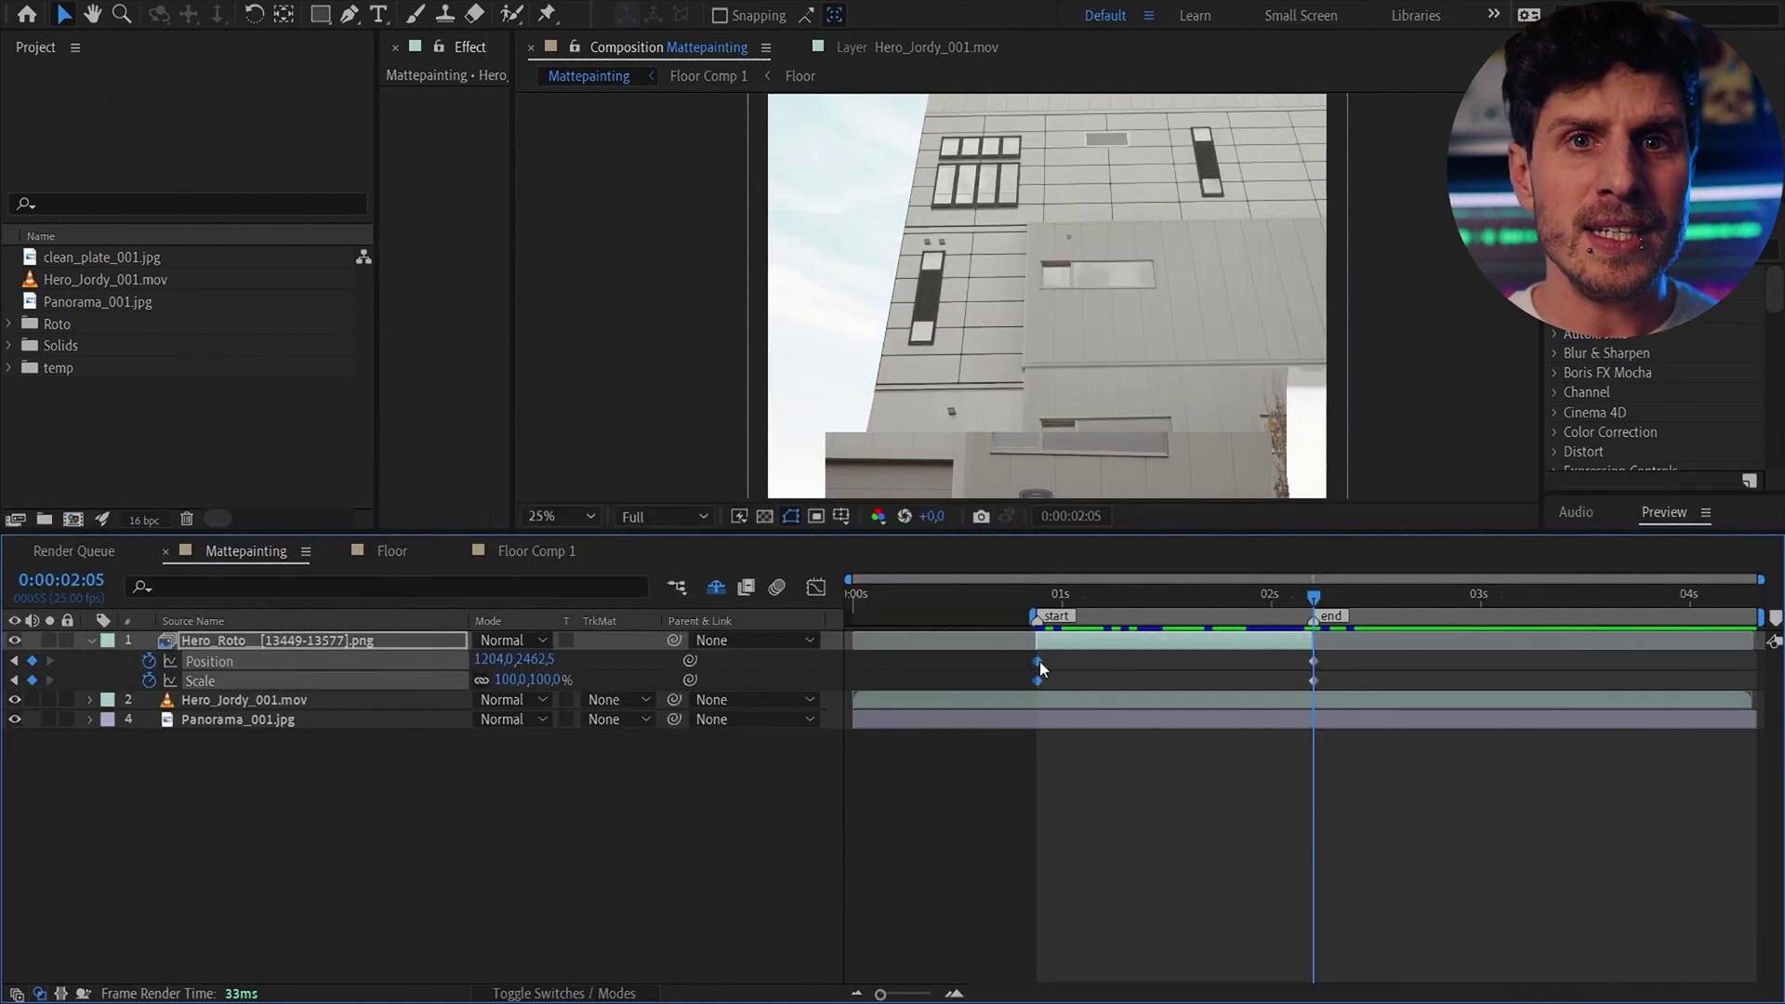
{"action": "right_click", "coordinate": [1037, 660]}
{"action": "mouse_move", "coordinate": [1213, 914]}
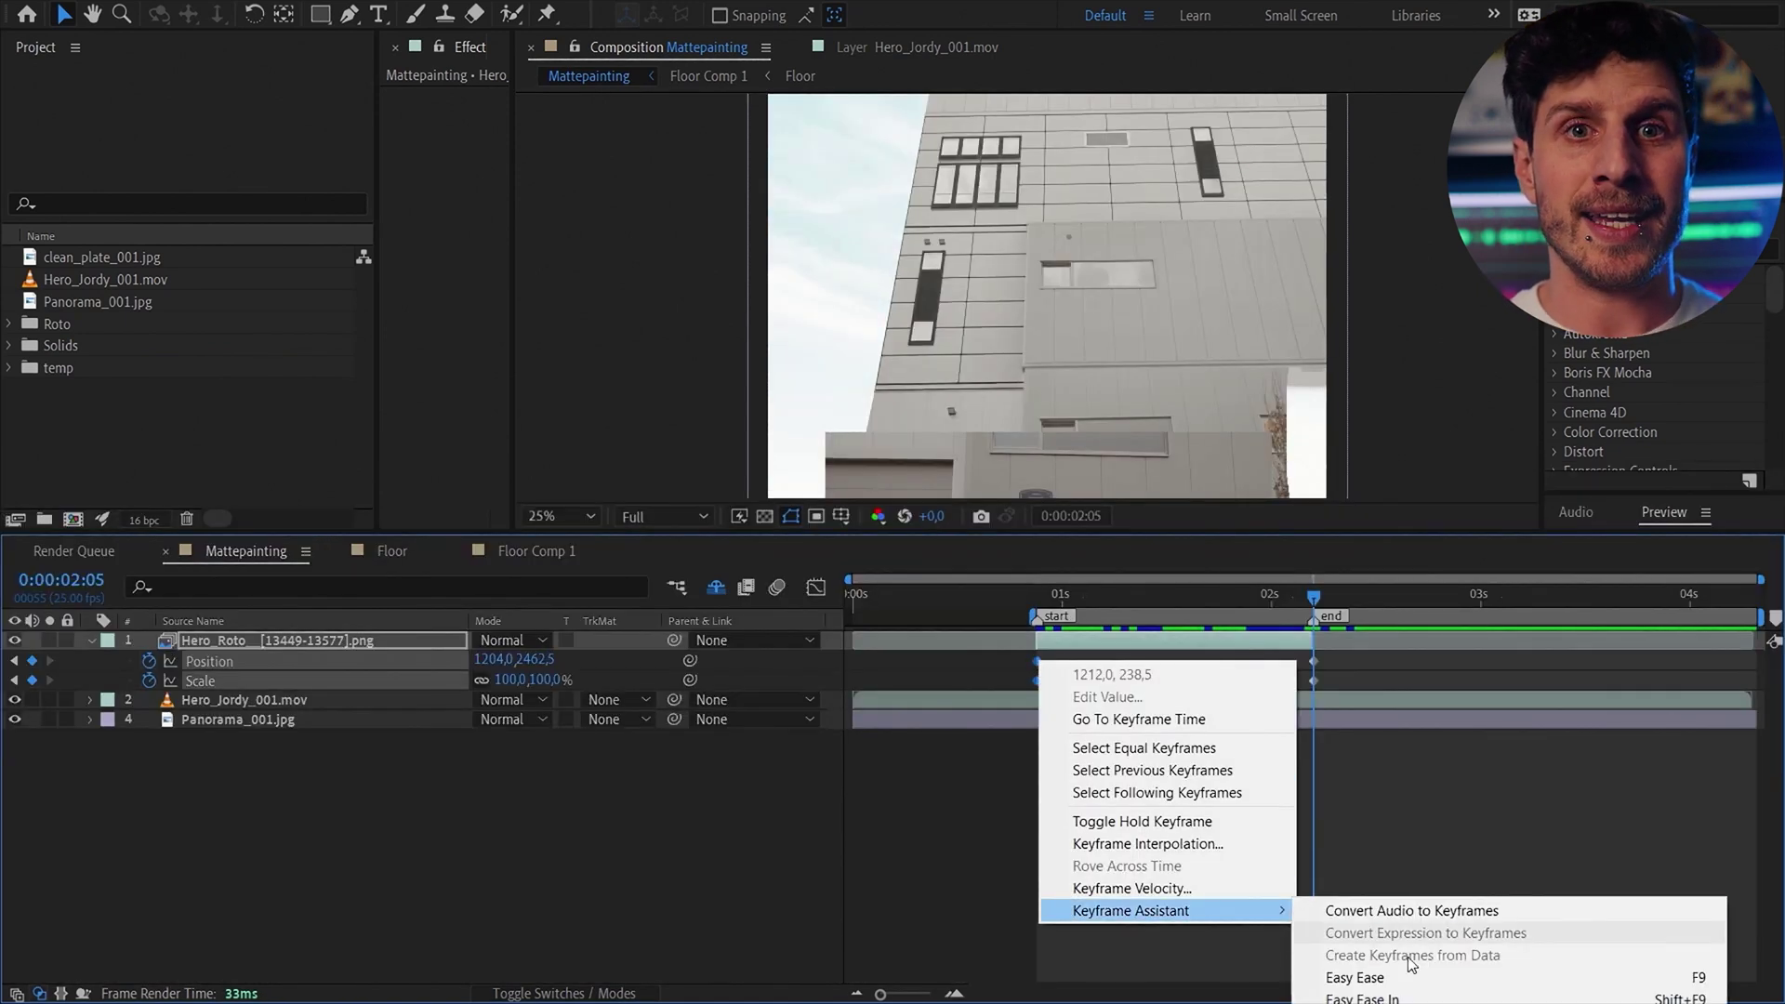
{"action": "left_click", "coordinate": [1378, 978]}
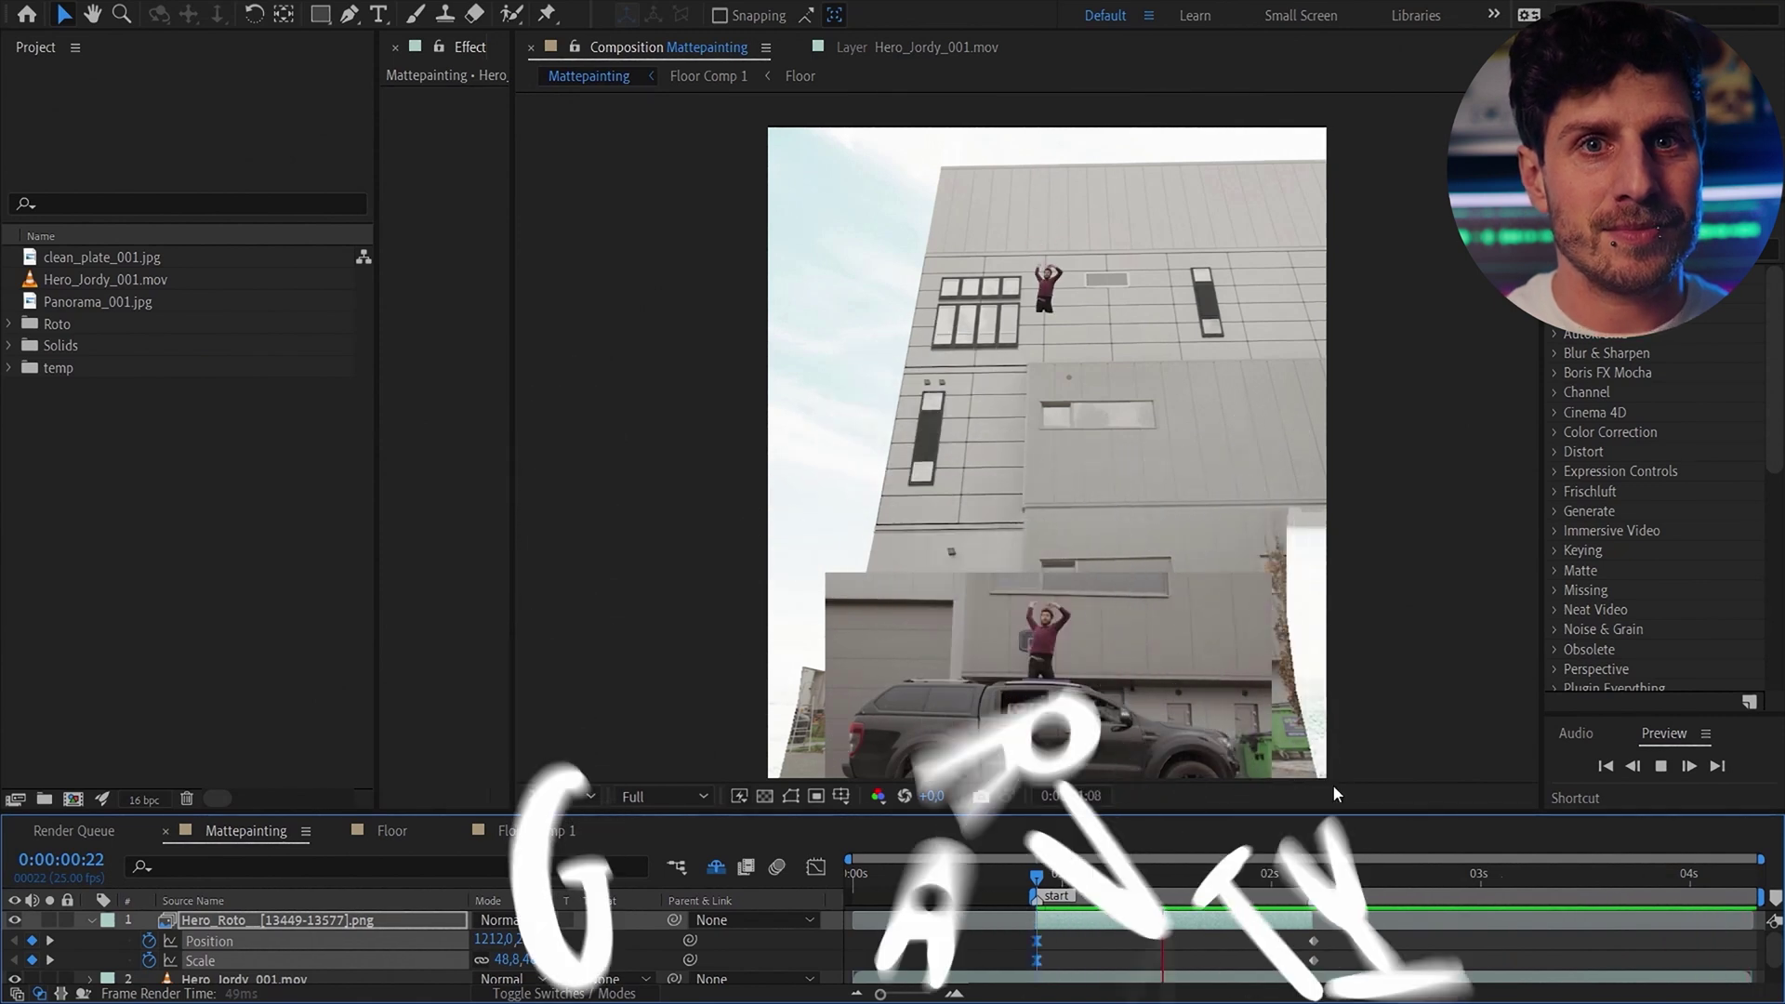
{"action": "left_click", "coordinate": [1069, 921]}
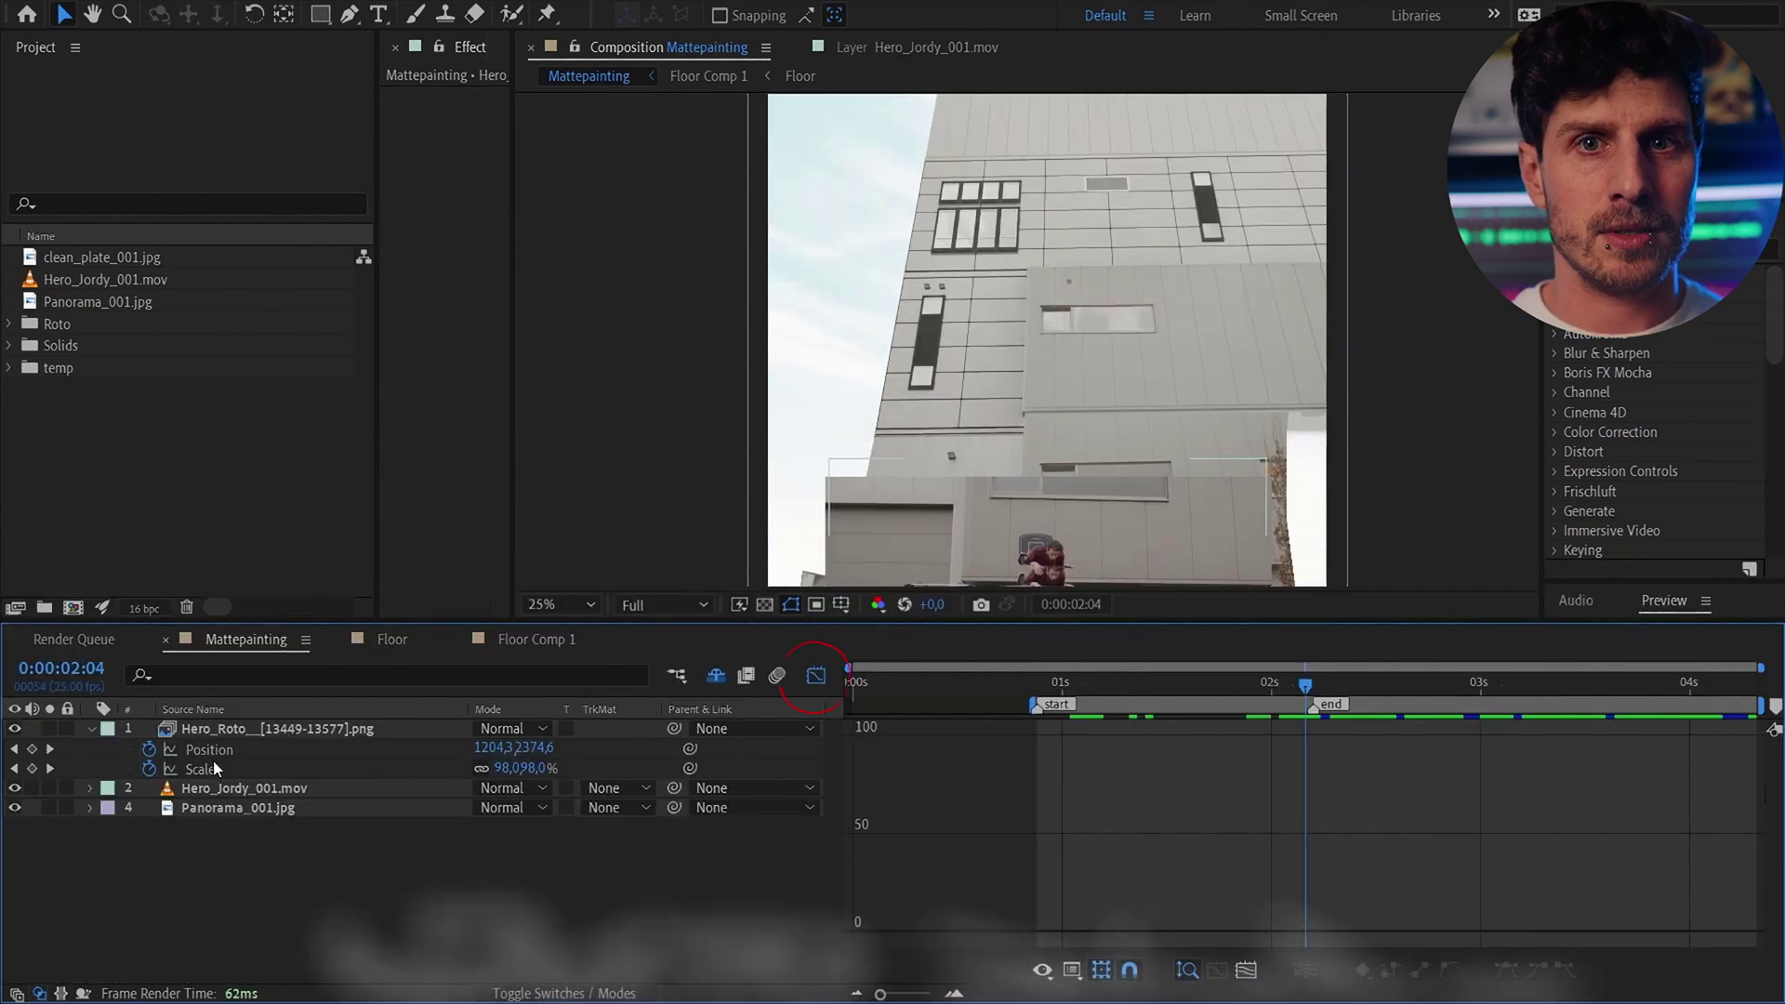
Separate the man's Position into X and Y dimensions and show the Y Position curve
{"action": "key", "text": "shift+F3"}
{"action": "right_click", "coordinate": [221, 754]}
{"action": "left_click", "coordinate": [298, 800]}
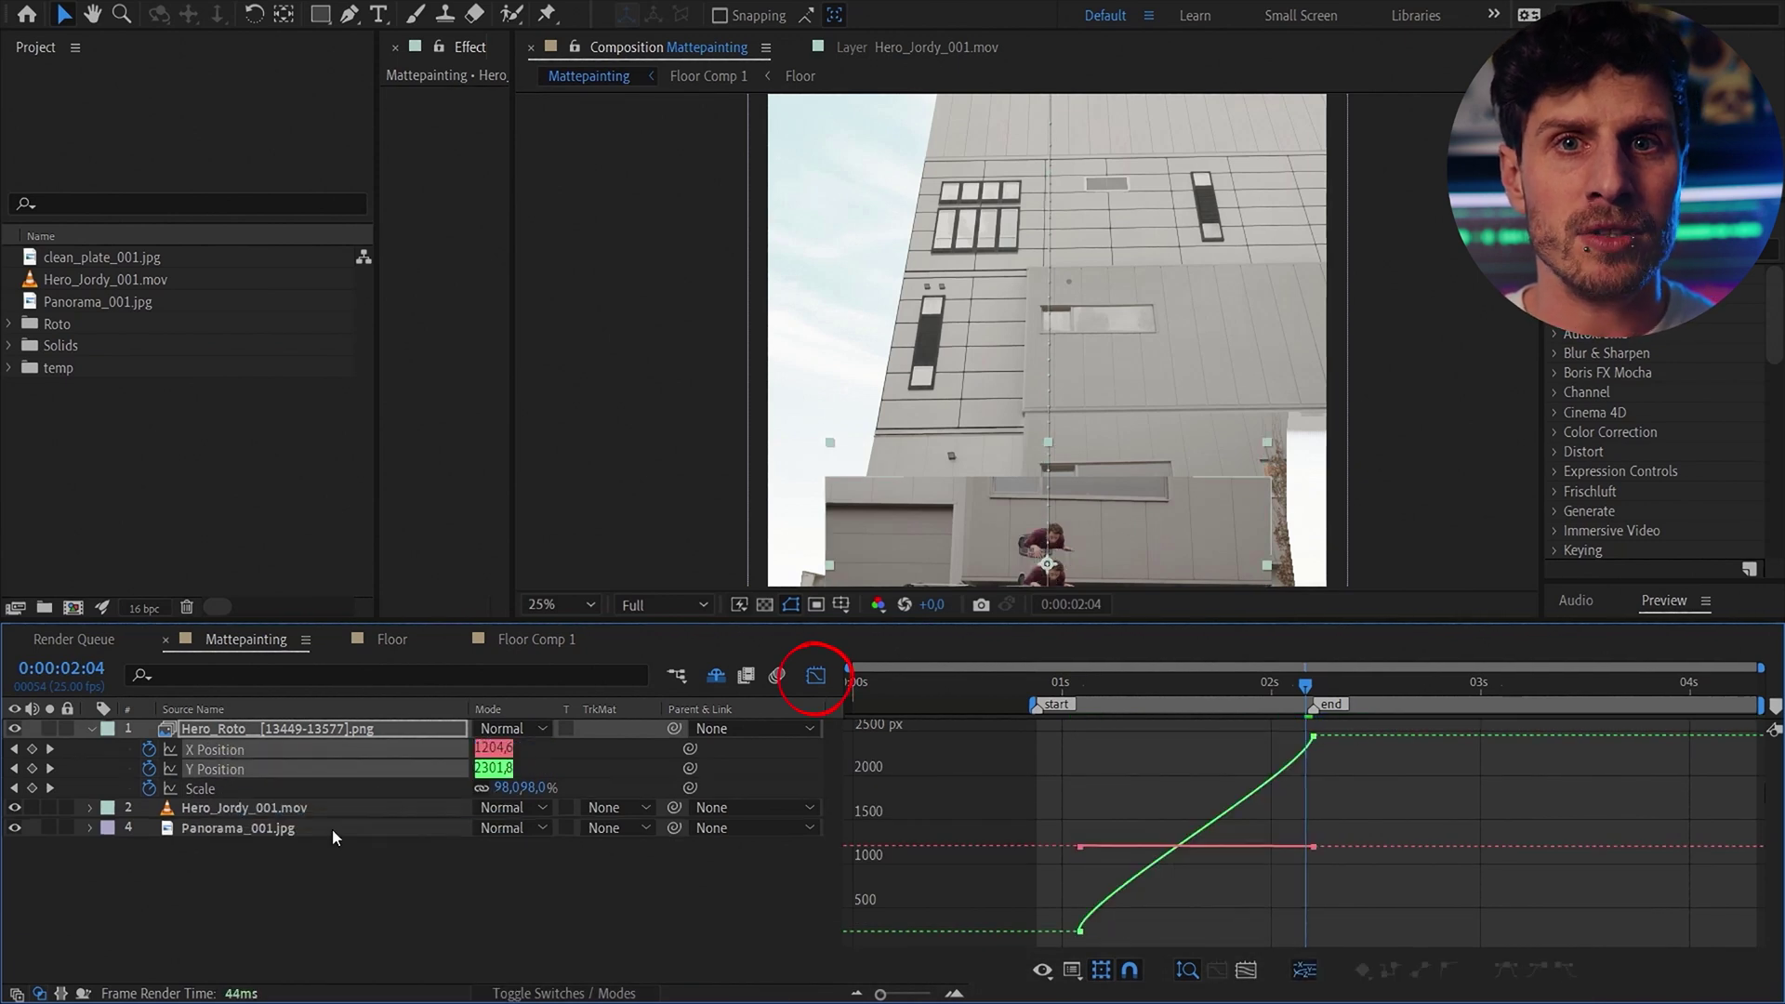
{"action": "left_click", "coordinate": [215, 769]}
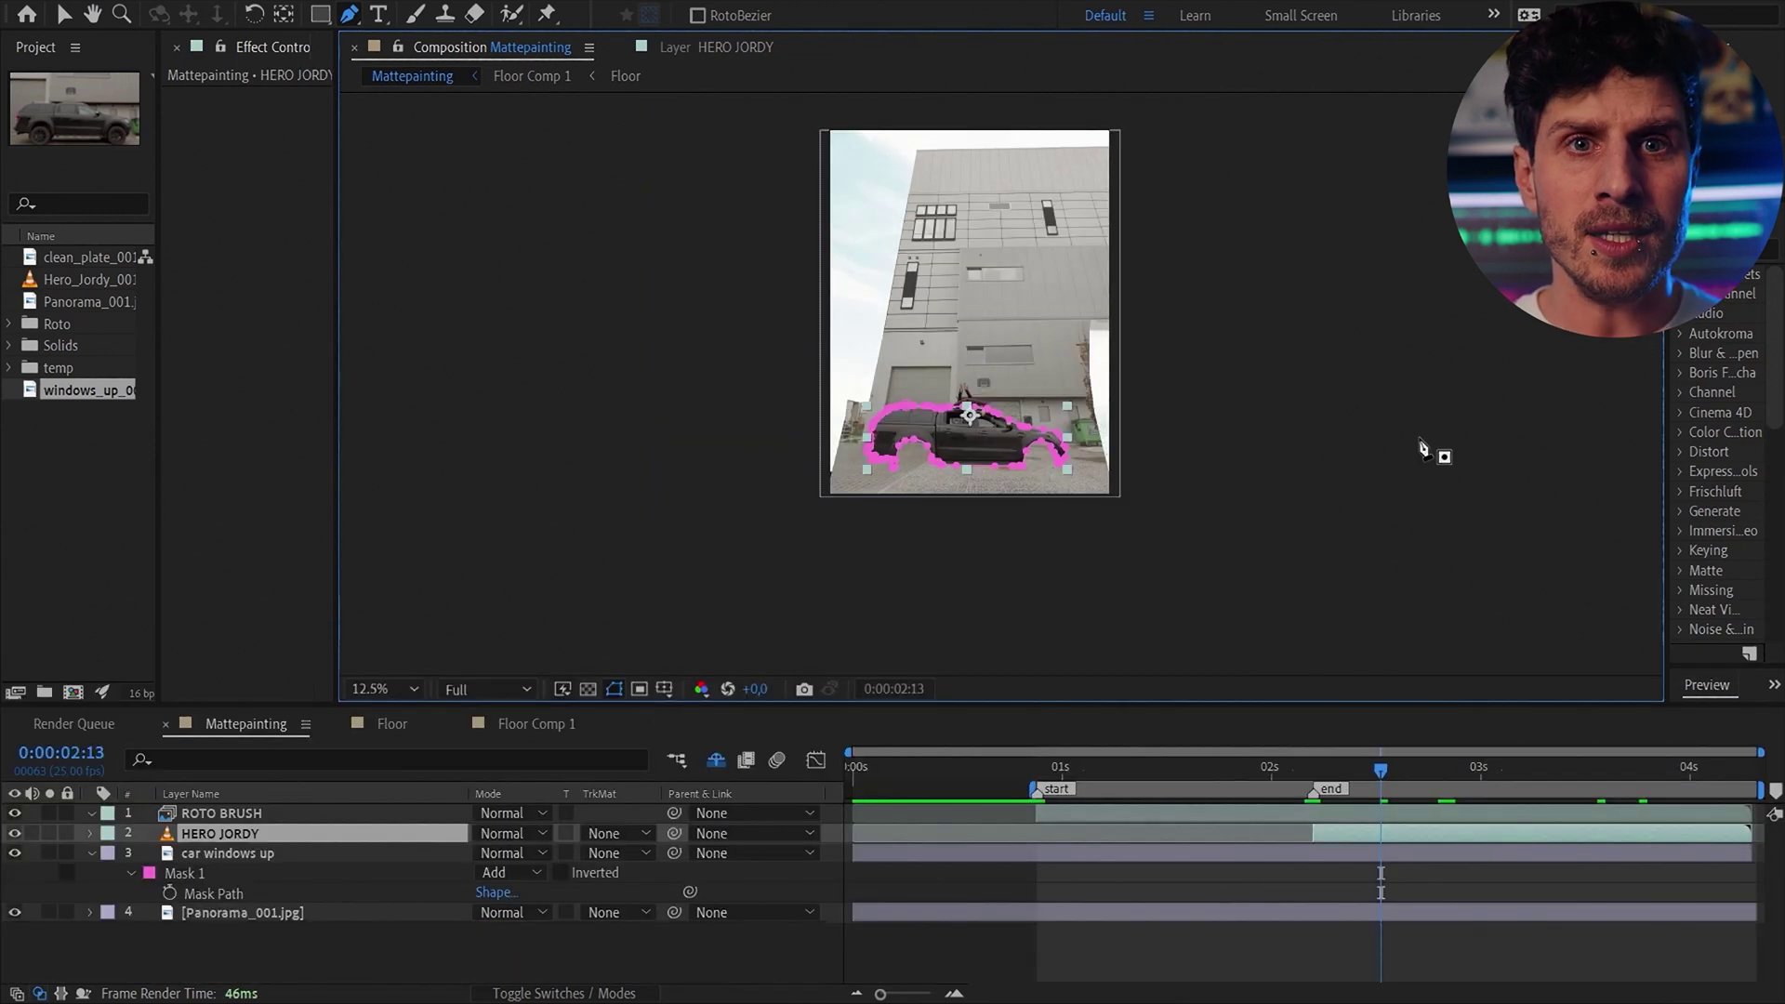
Extend the lower-left corner of the car windows down 2 mask outward
{"action": "left_click", "coordinate": [91, 853]}
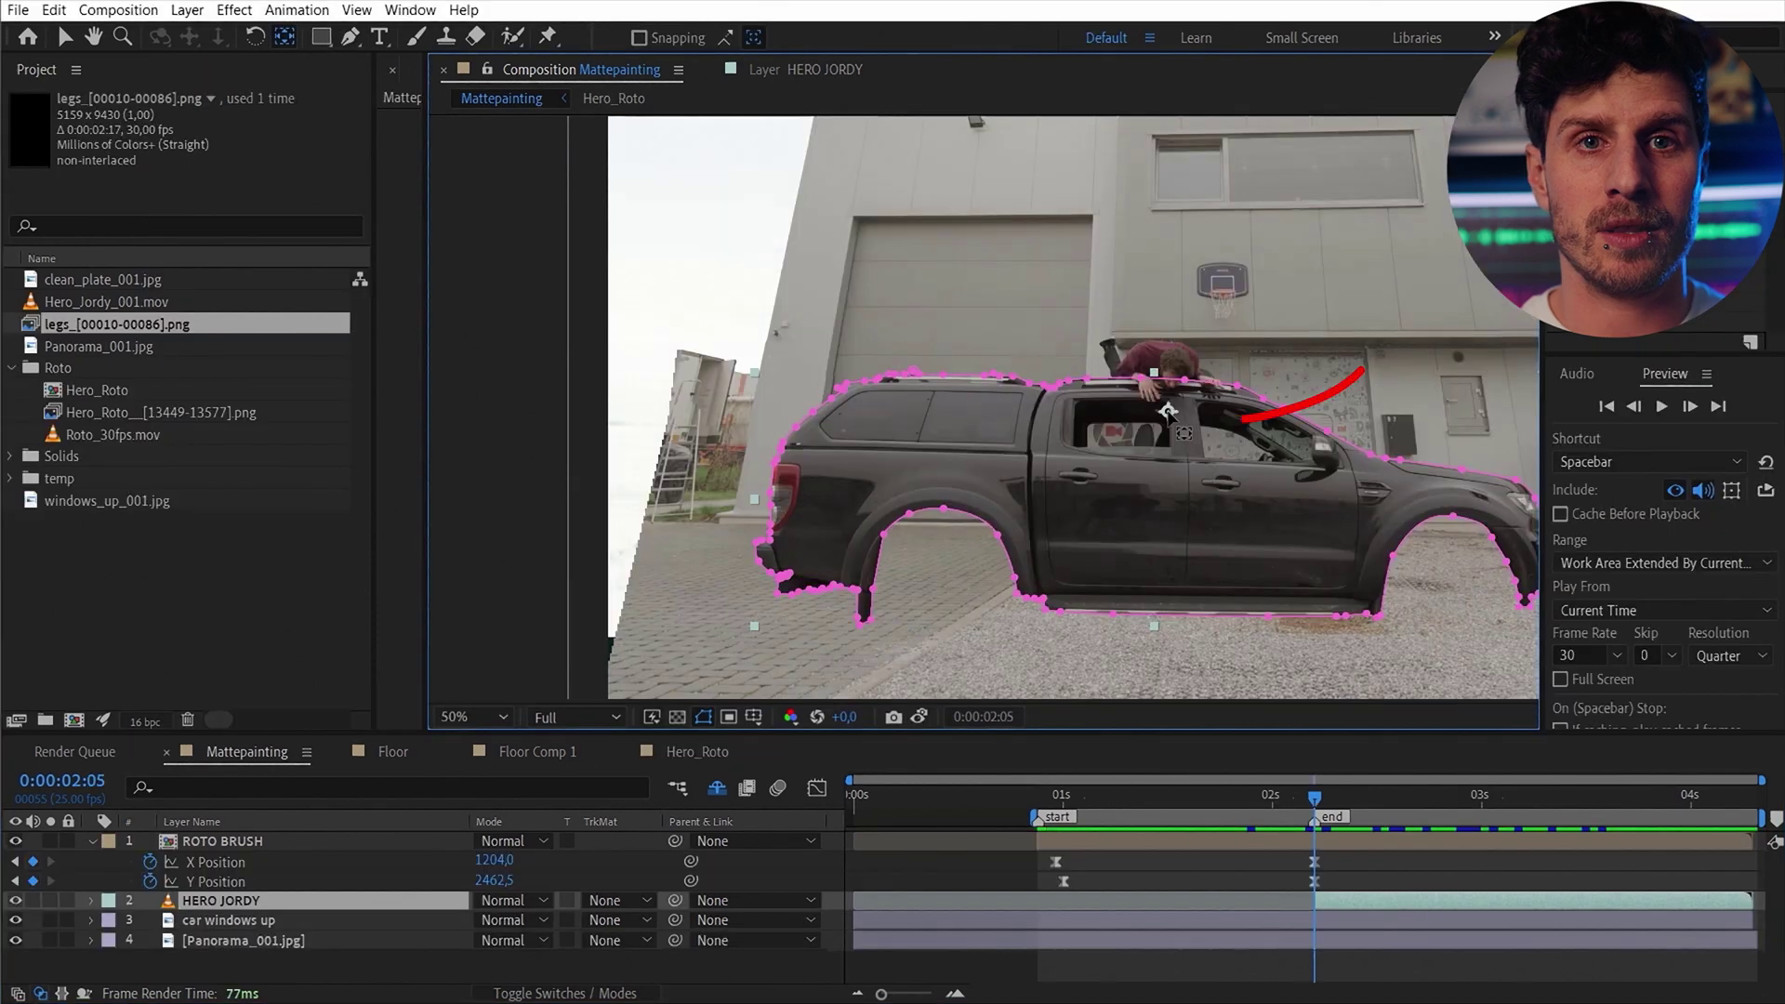
{"action": "key", "text": "y"}
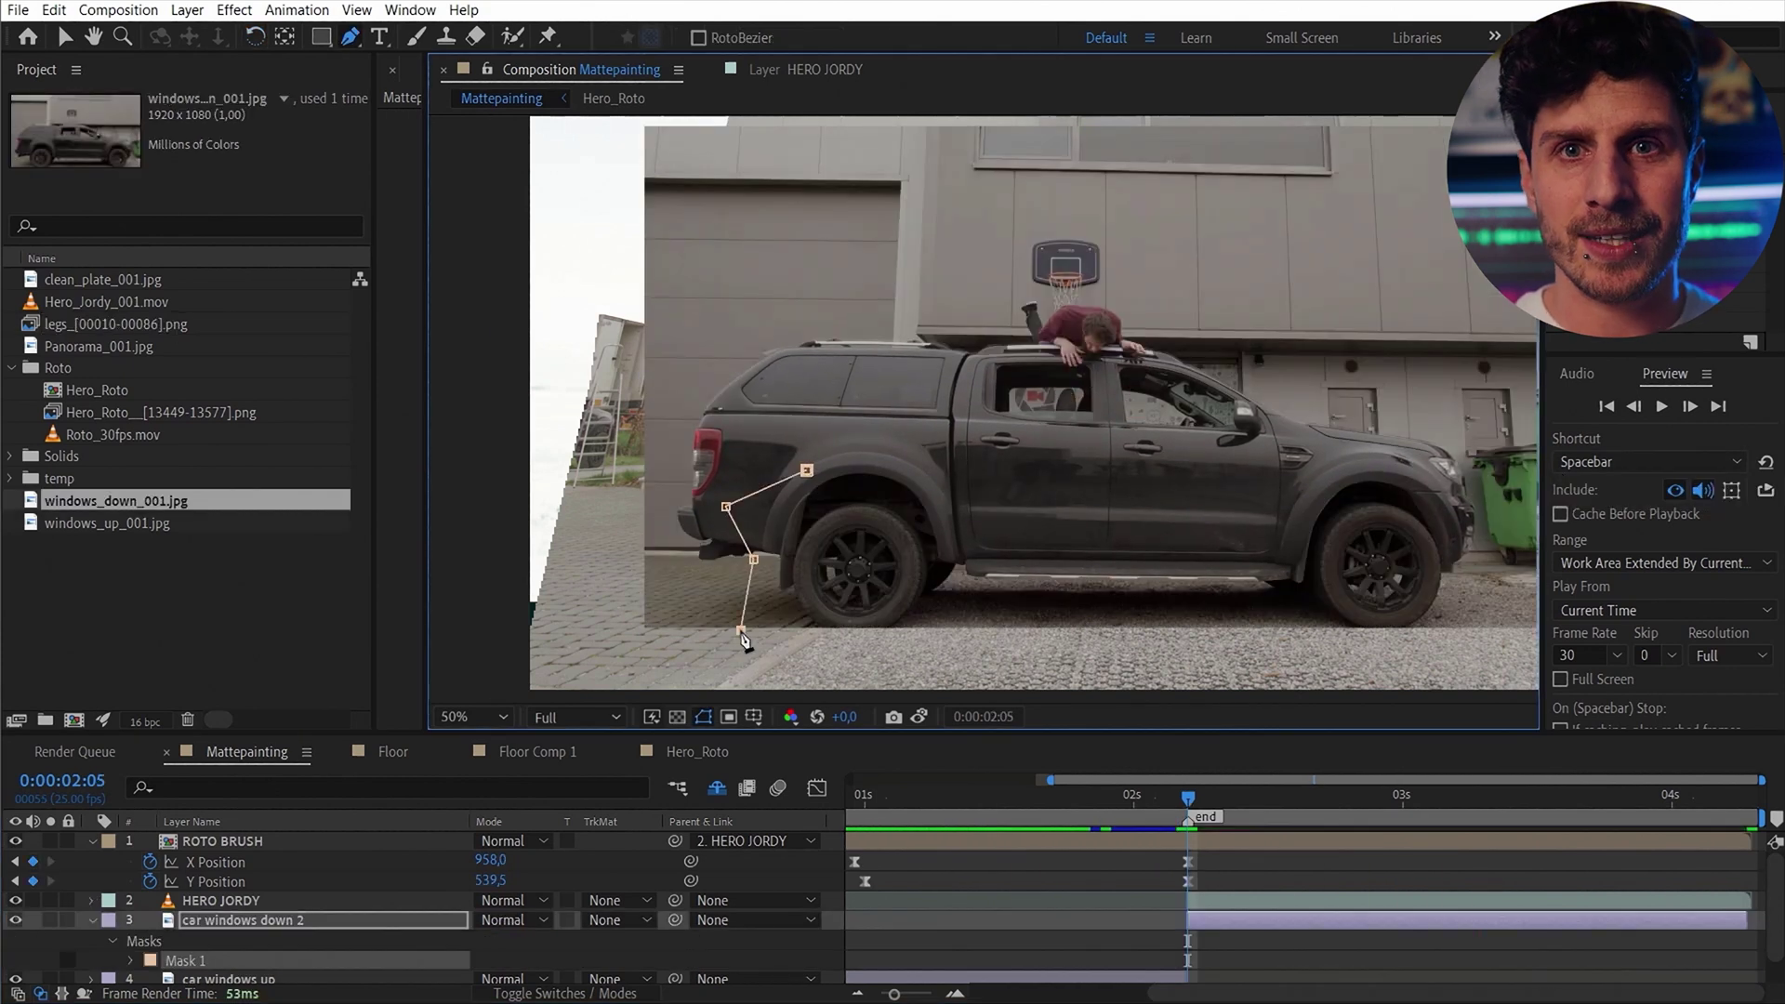
{"action": "left_click_drag", "start_coordinate": [754, 559], "coordinate": [609, 572]}
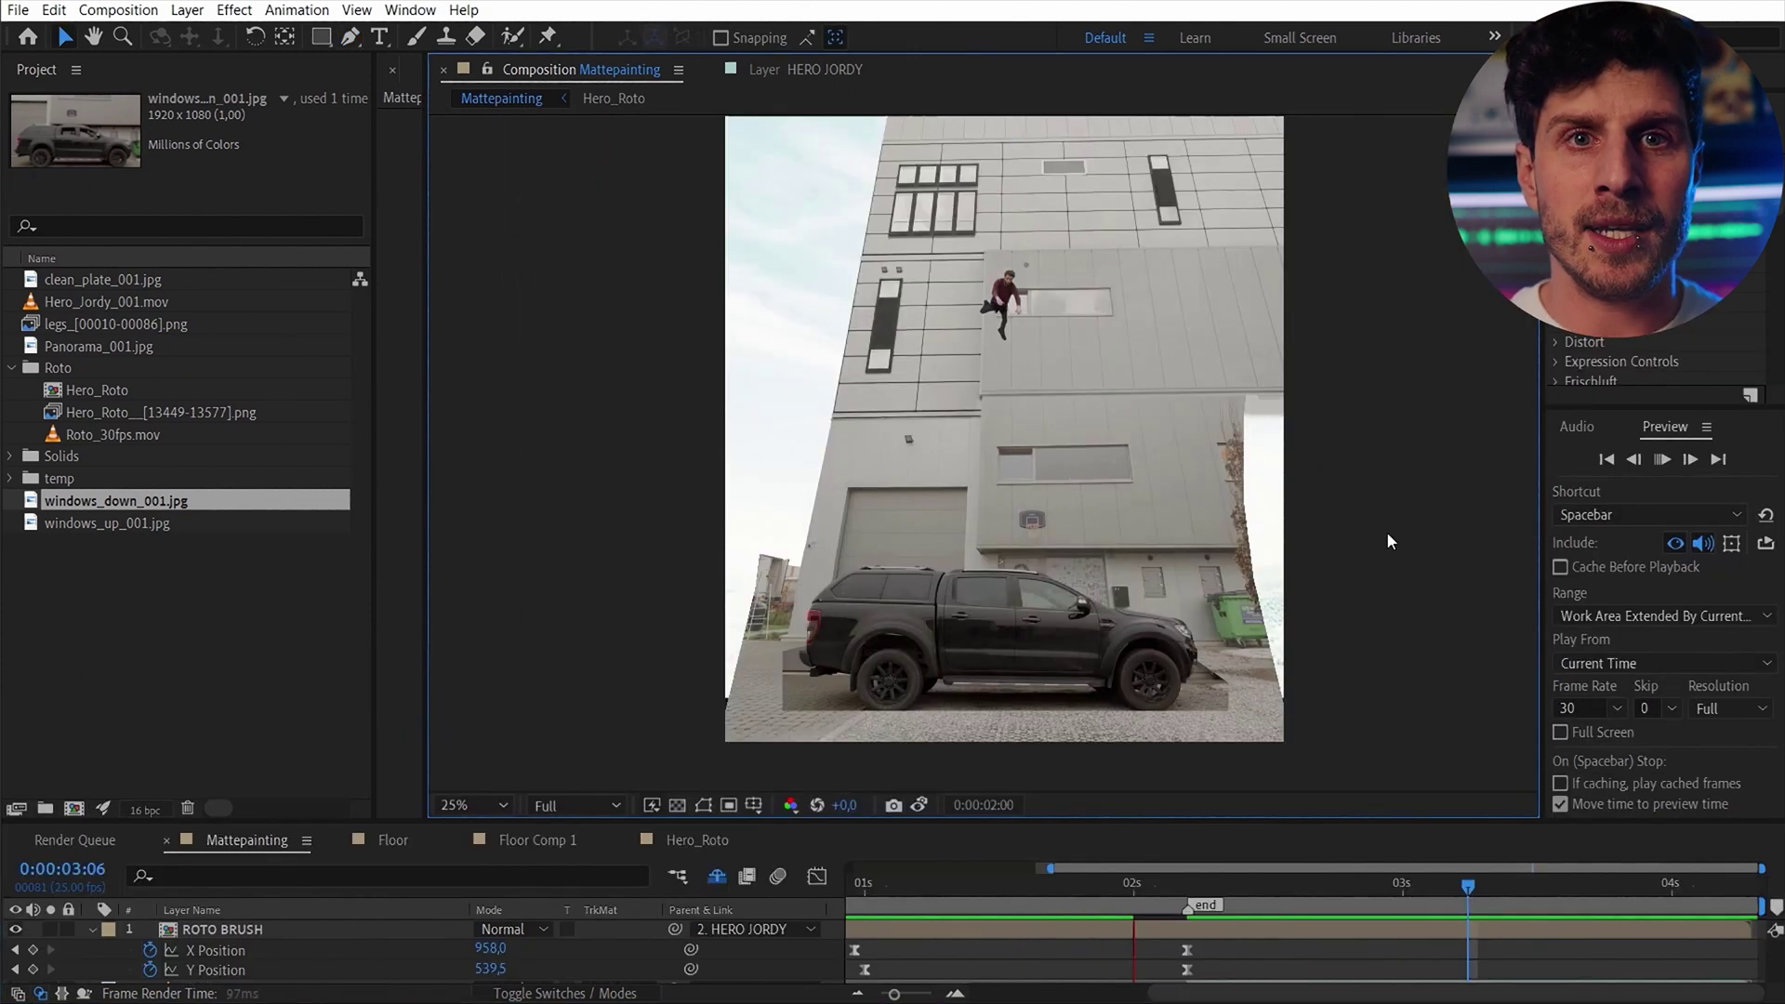
Preview the landing, then set up Main Camera as HDTV 1080 24, 1920×1080, 24 fps
{"action": "key", "text": "space"}
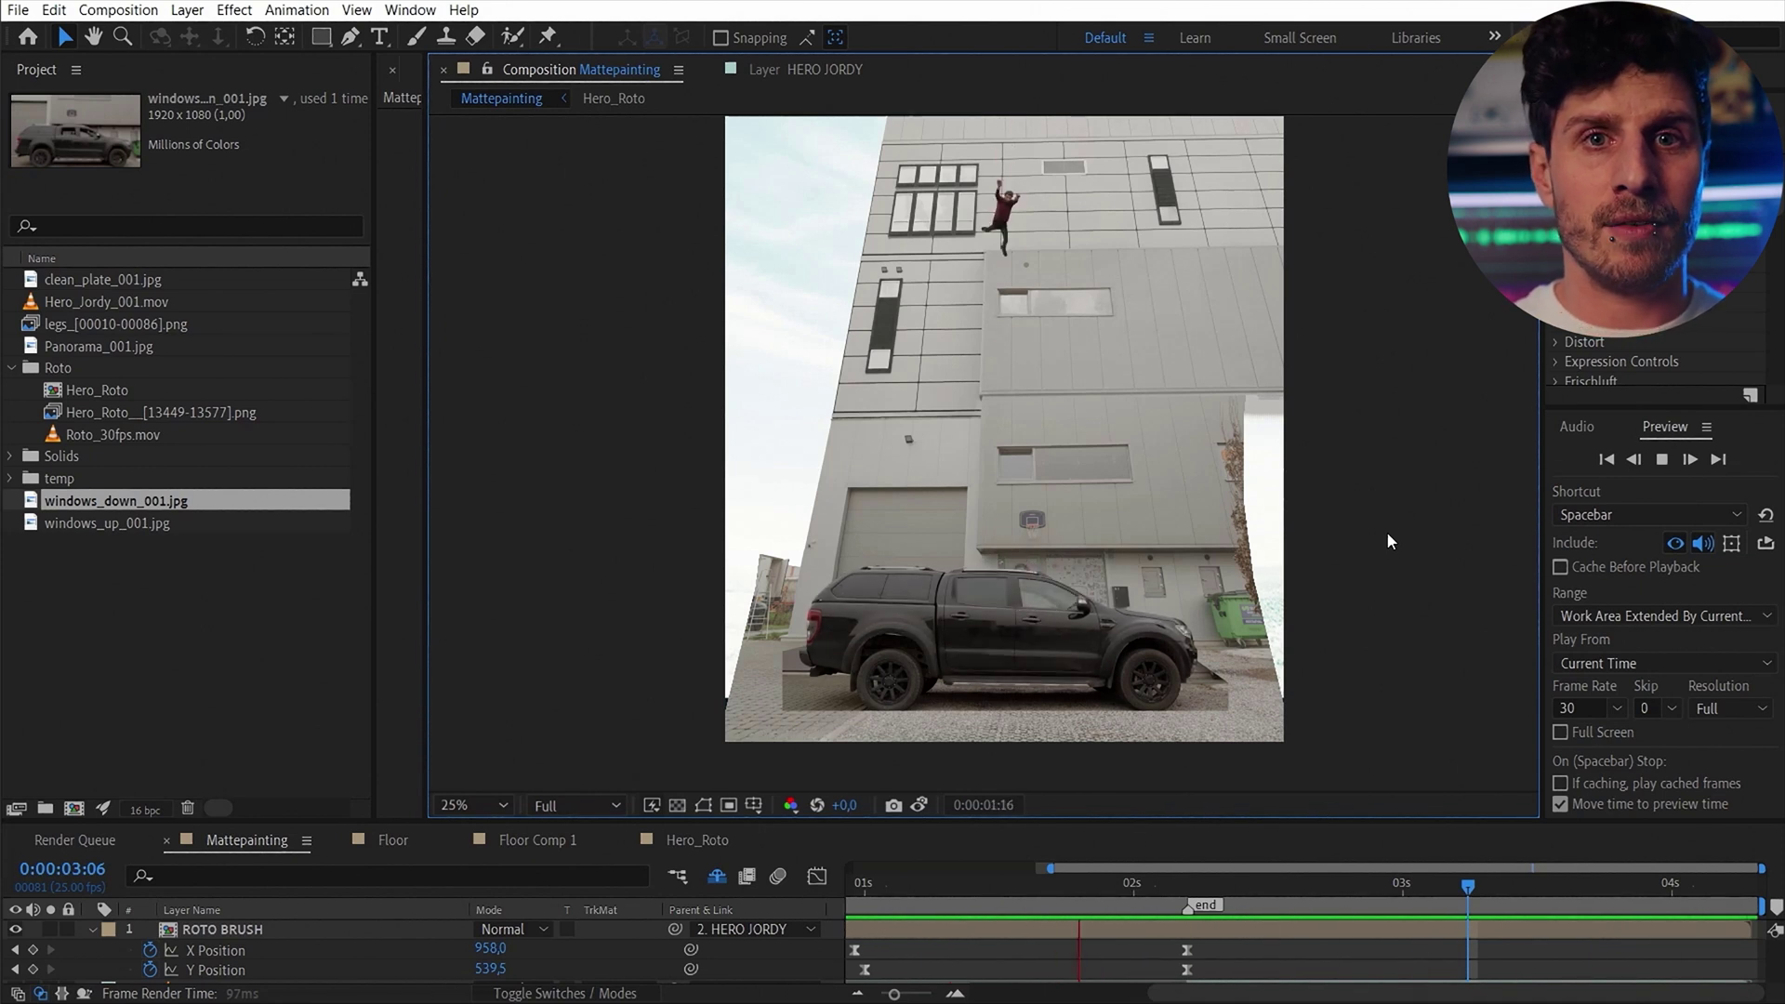
{"action": "key", "text": "space"}
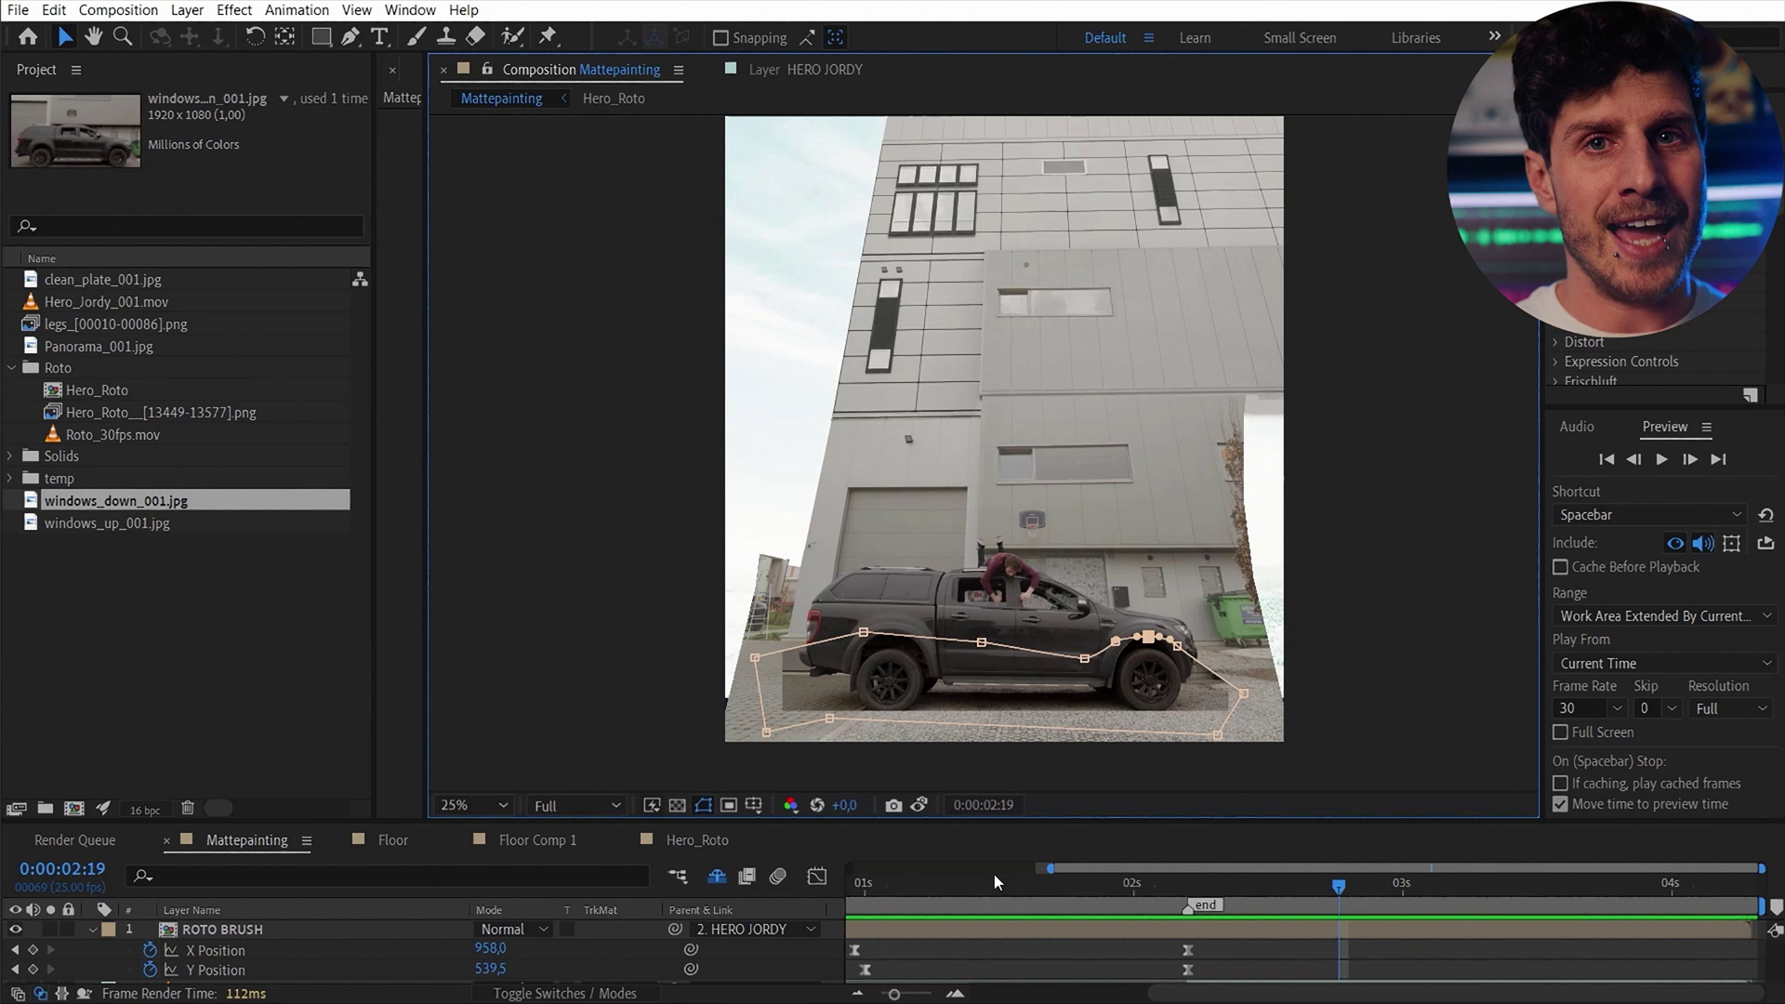
{"action": "left_click", "coordinate": [1039, 891]}
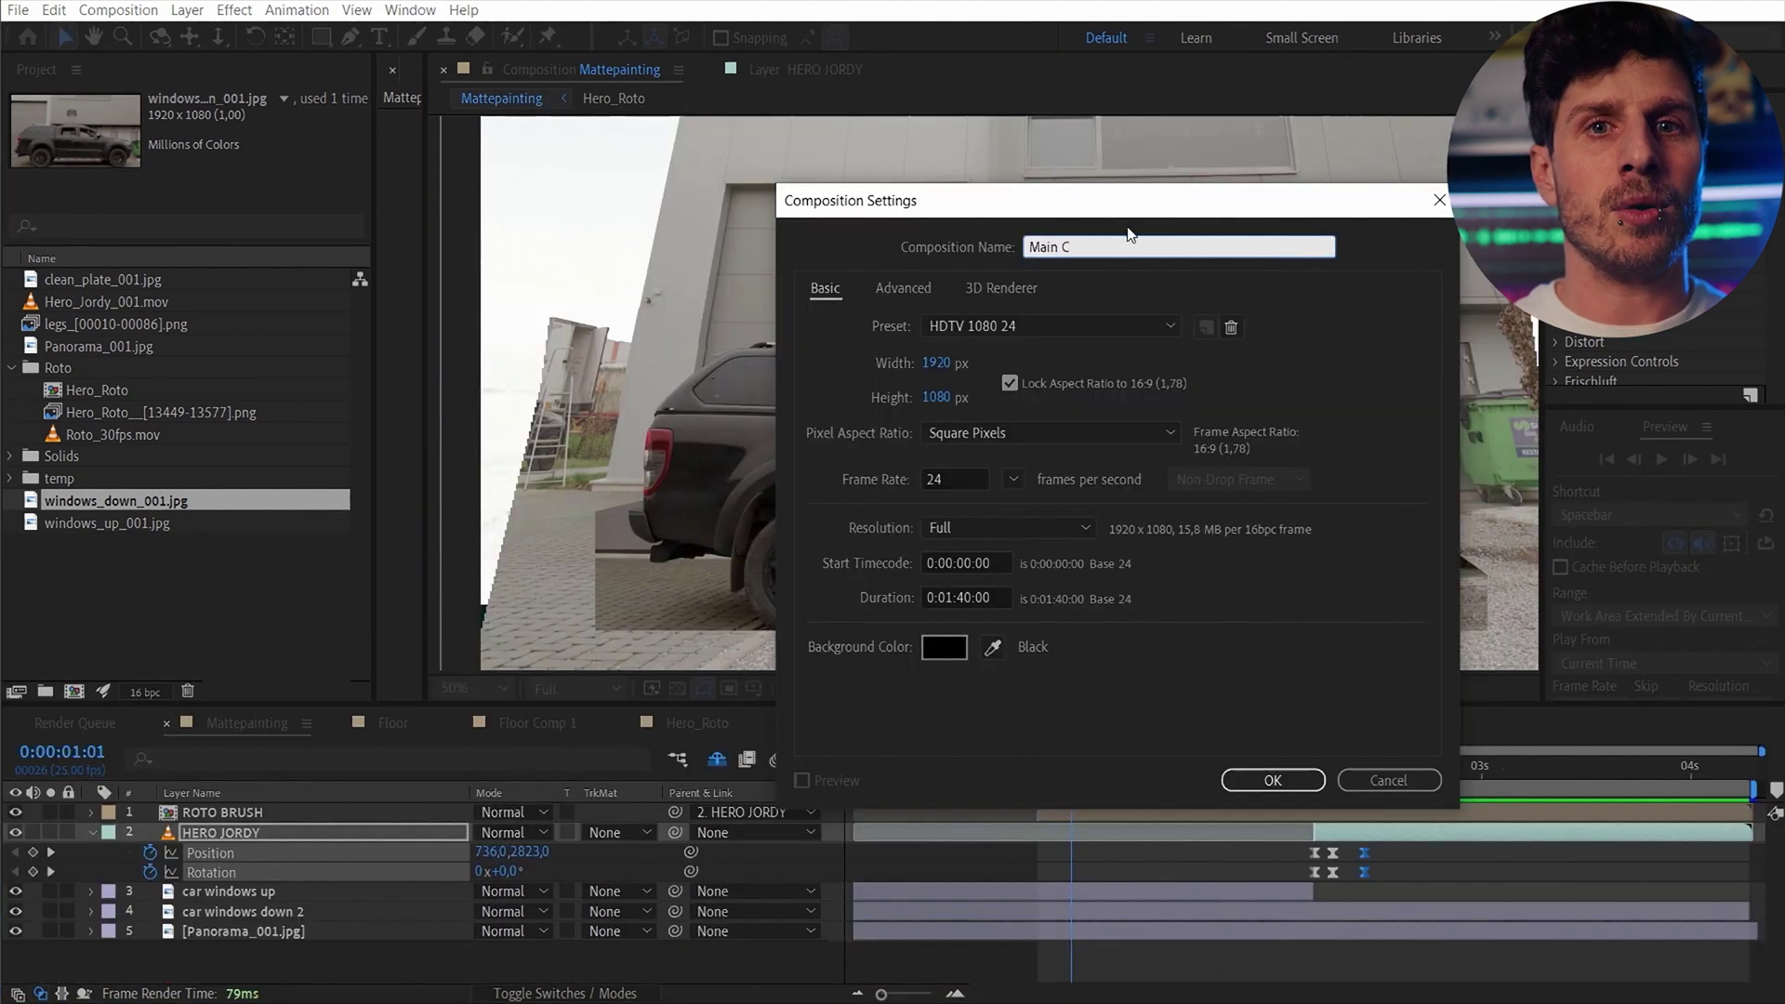
{"action": "left_click_drag", "start_coordinate": [1106, 201], "coordinate": [1039, 203]}
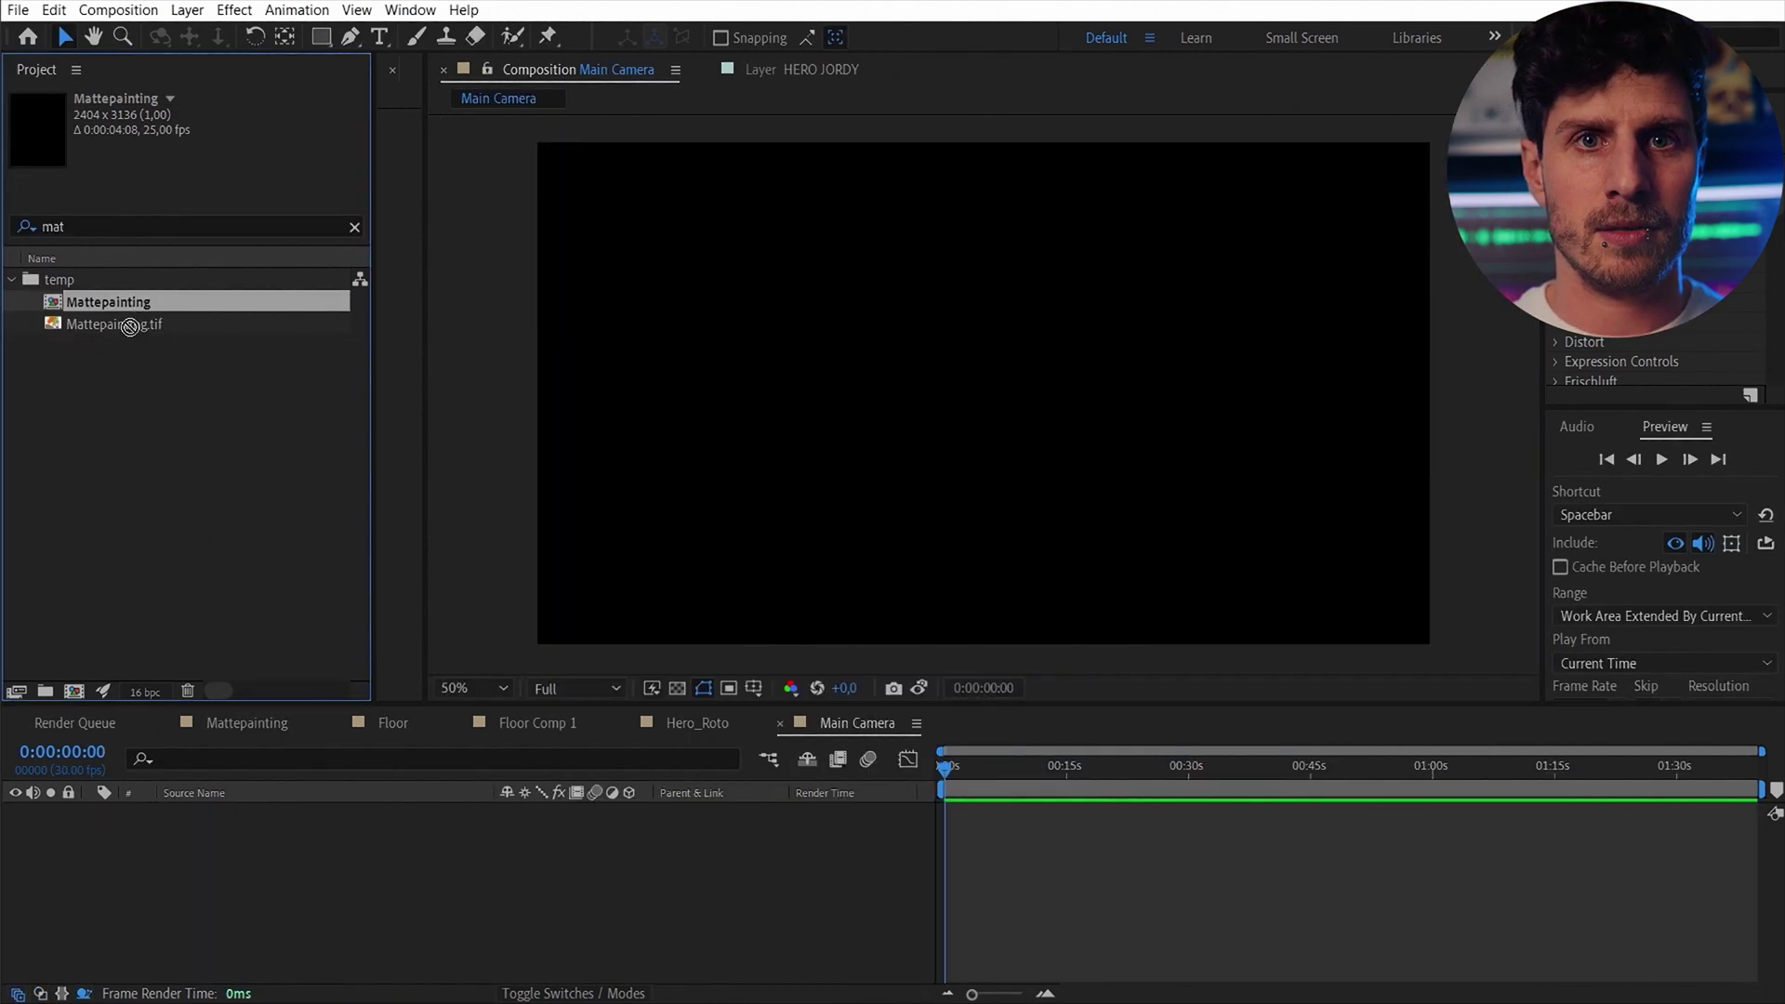
Add Mattepainting to Main Camera, delete its last keyframe, and keyframe Position for a pan up the building
{"action": "left_click_drag", "start_coordinate": [121, 303], "coordinate": [153, 901]}
{"action": "left_click_drag", "start_coordinate": [411, 759], "coordinate": [412, 782]}
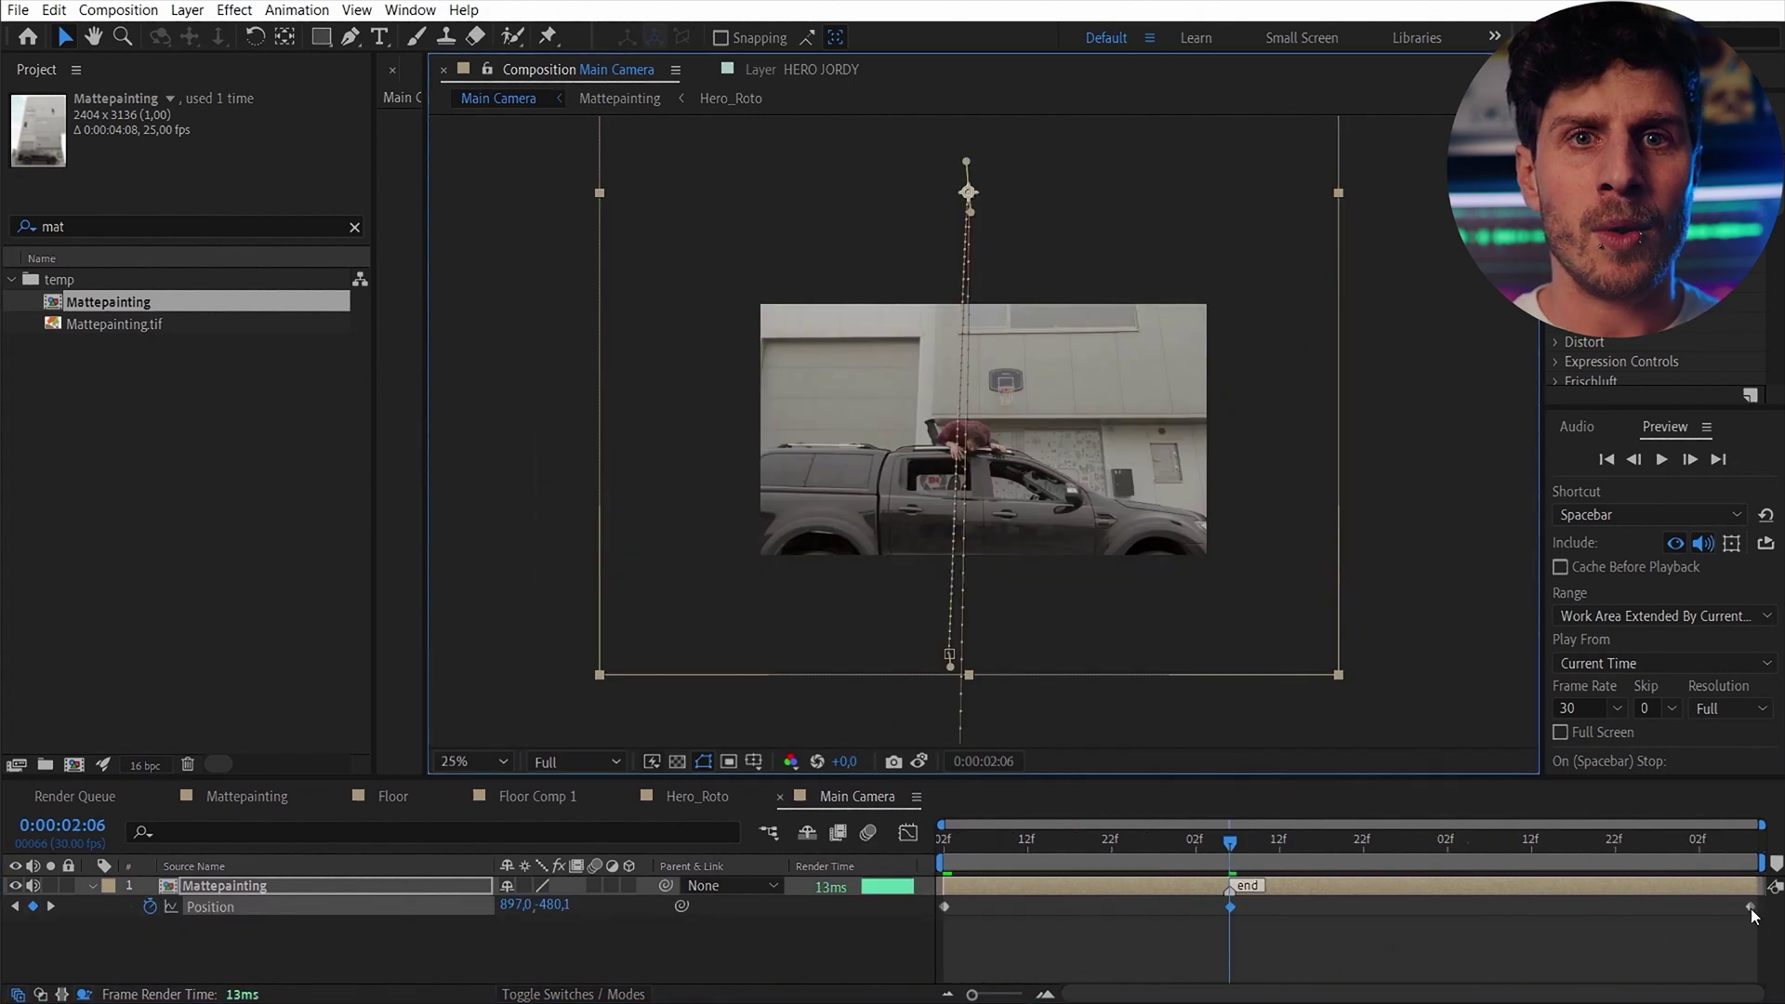
{"action": "left_click", "coordinate": [1752, 908]}
{"action": "key", "text": "Delete"}
{"action": "left_click_drag", "start_coordinate": [1220, 595], "coordinate": [1237, 566]}
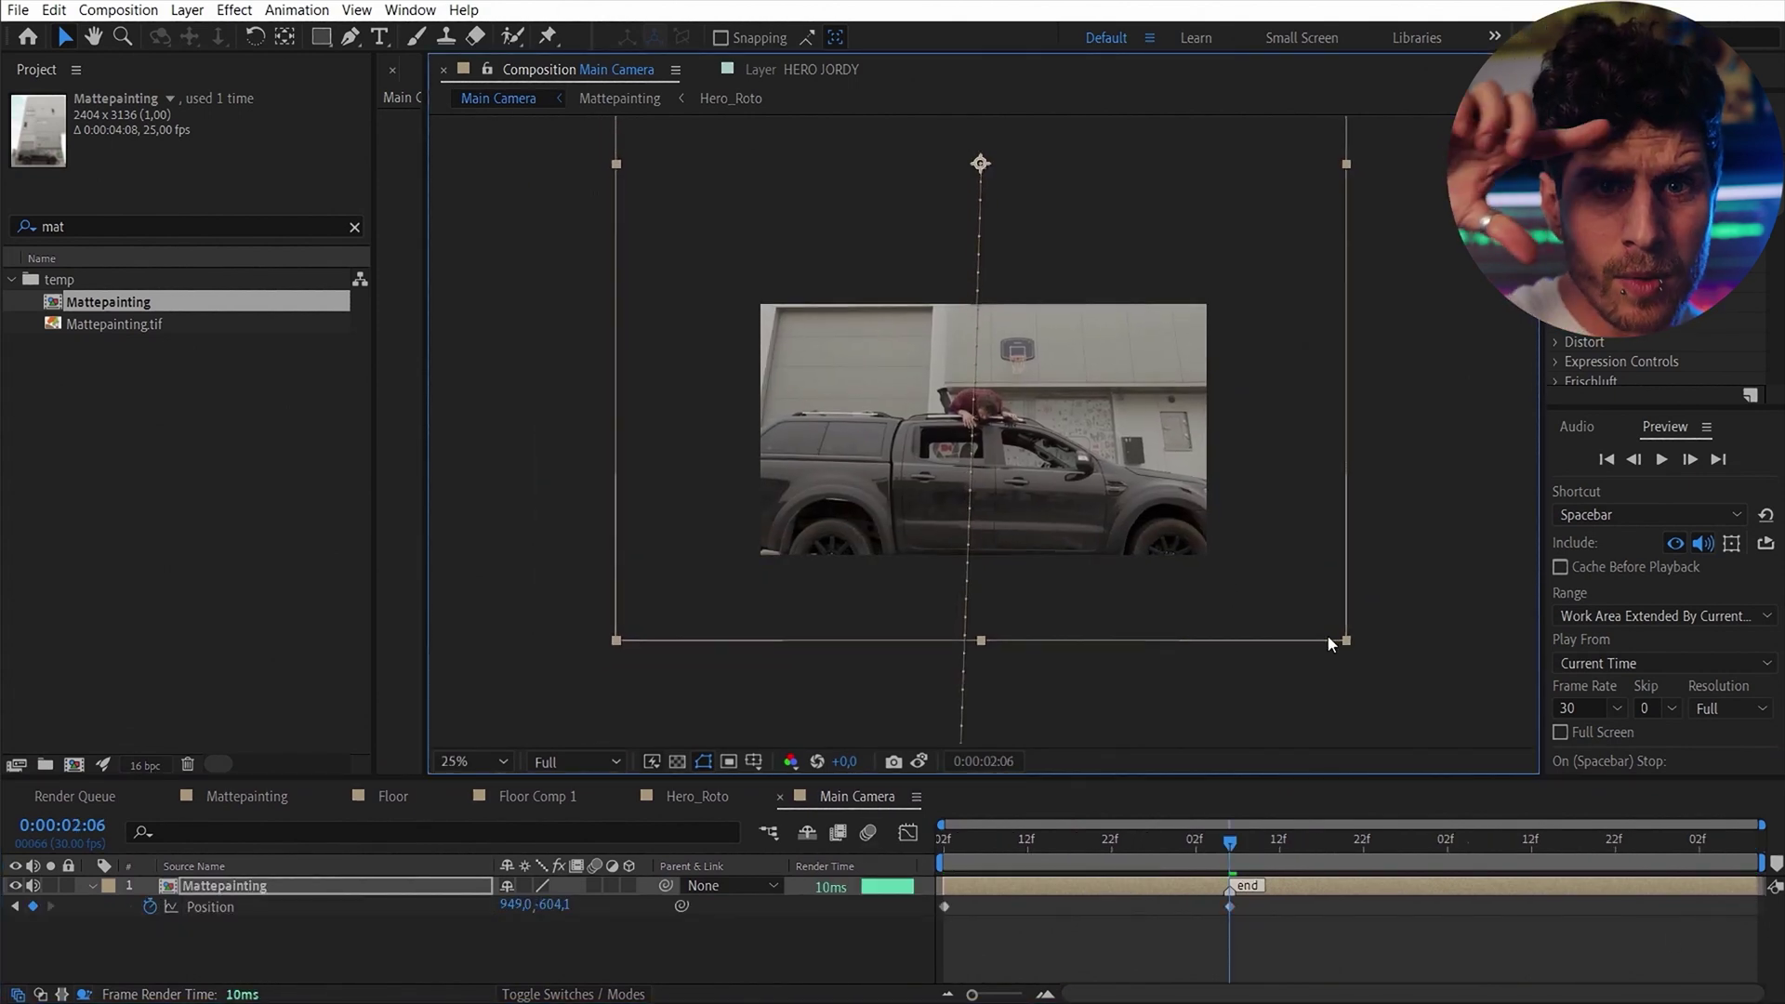
{"action": "key", "text": "period"}
{"action": "left_click_drag", "start_coordinate": [1028, 855], "coordinate": [1079, 856]}
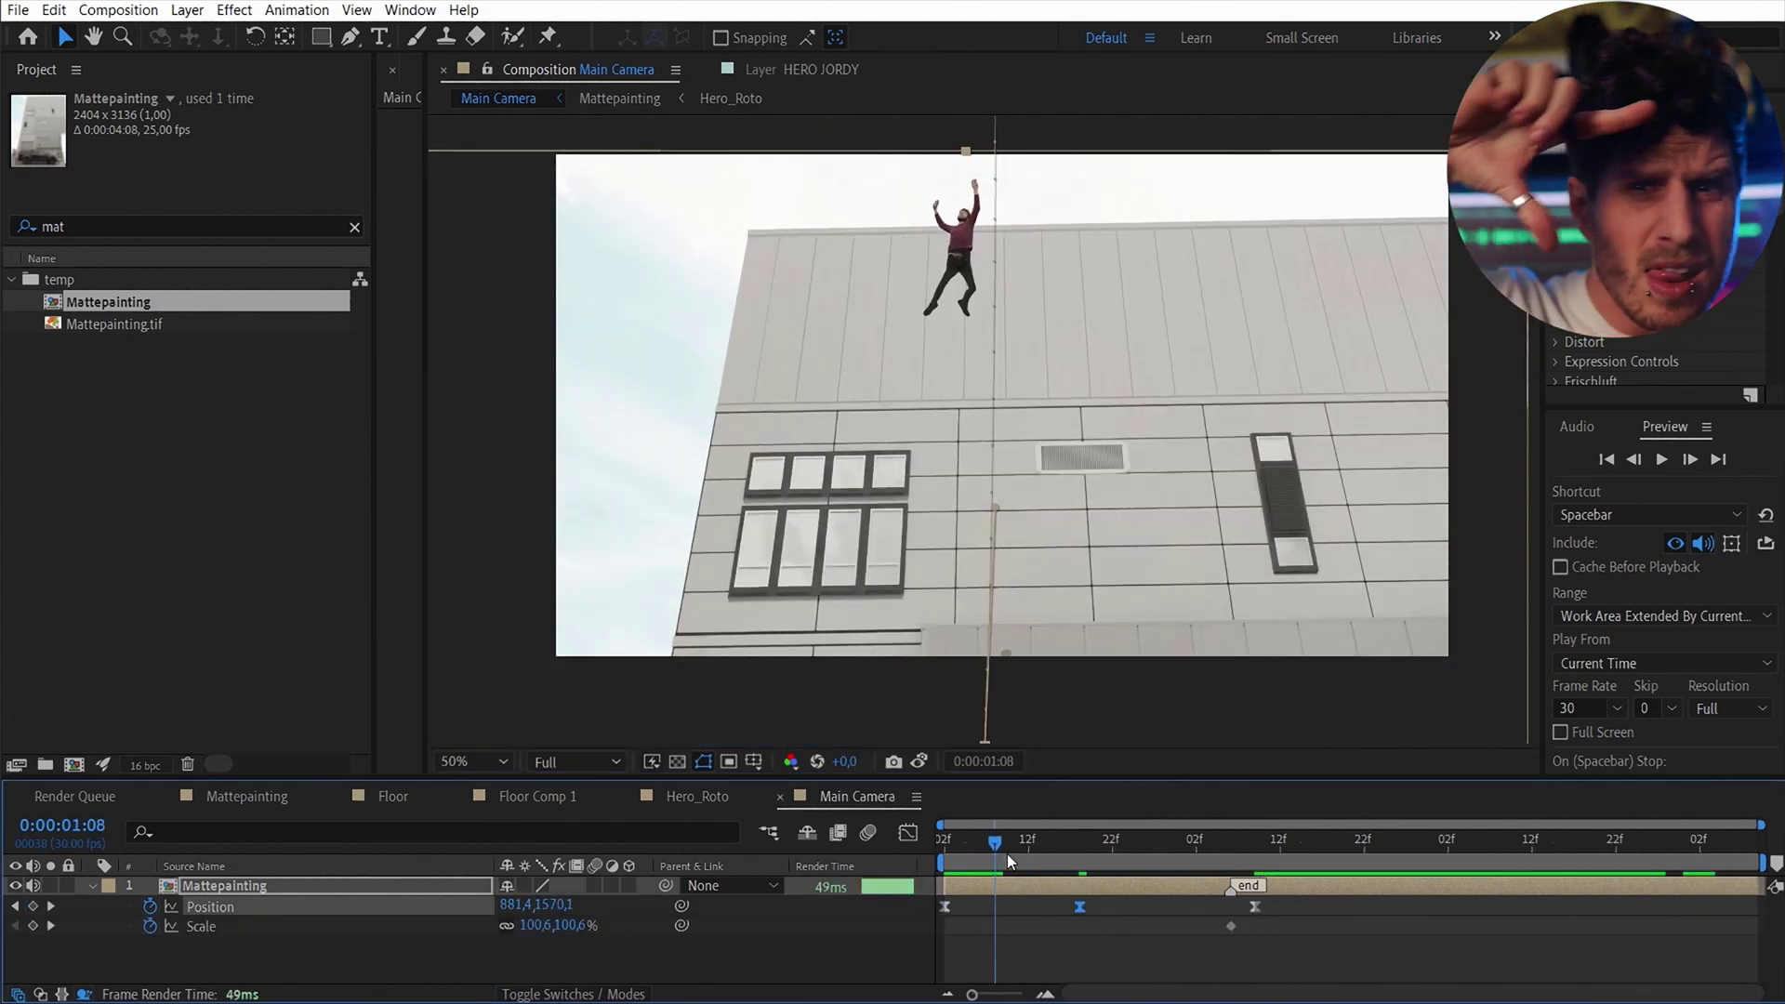
{"action": "left_click_drag", "start_coordinate": [1007, 853], "coordinate": [1138, 853]}
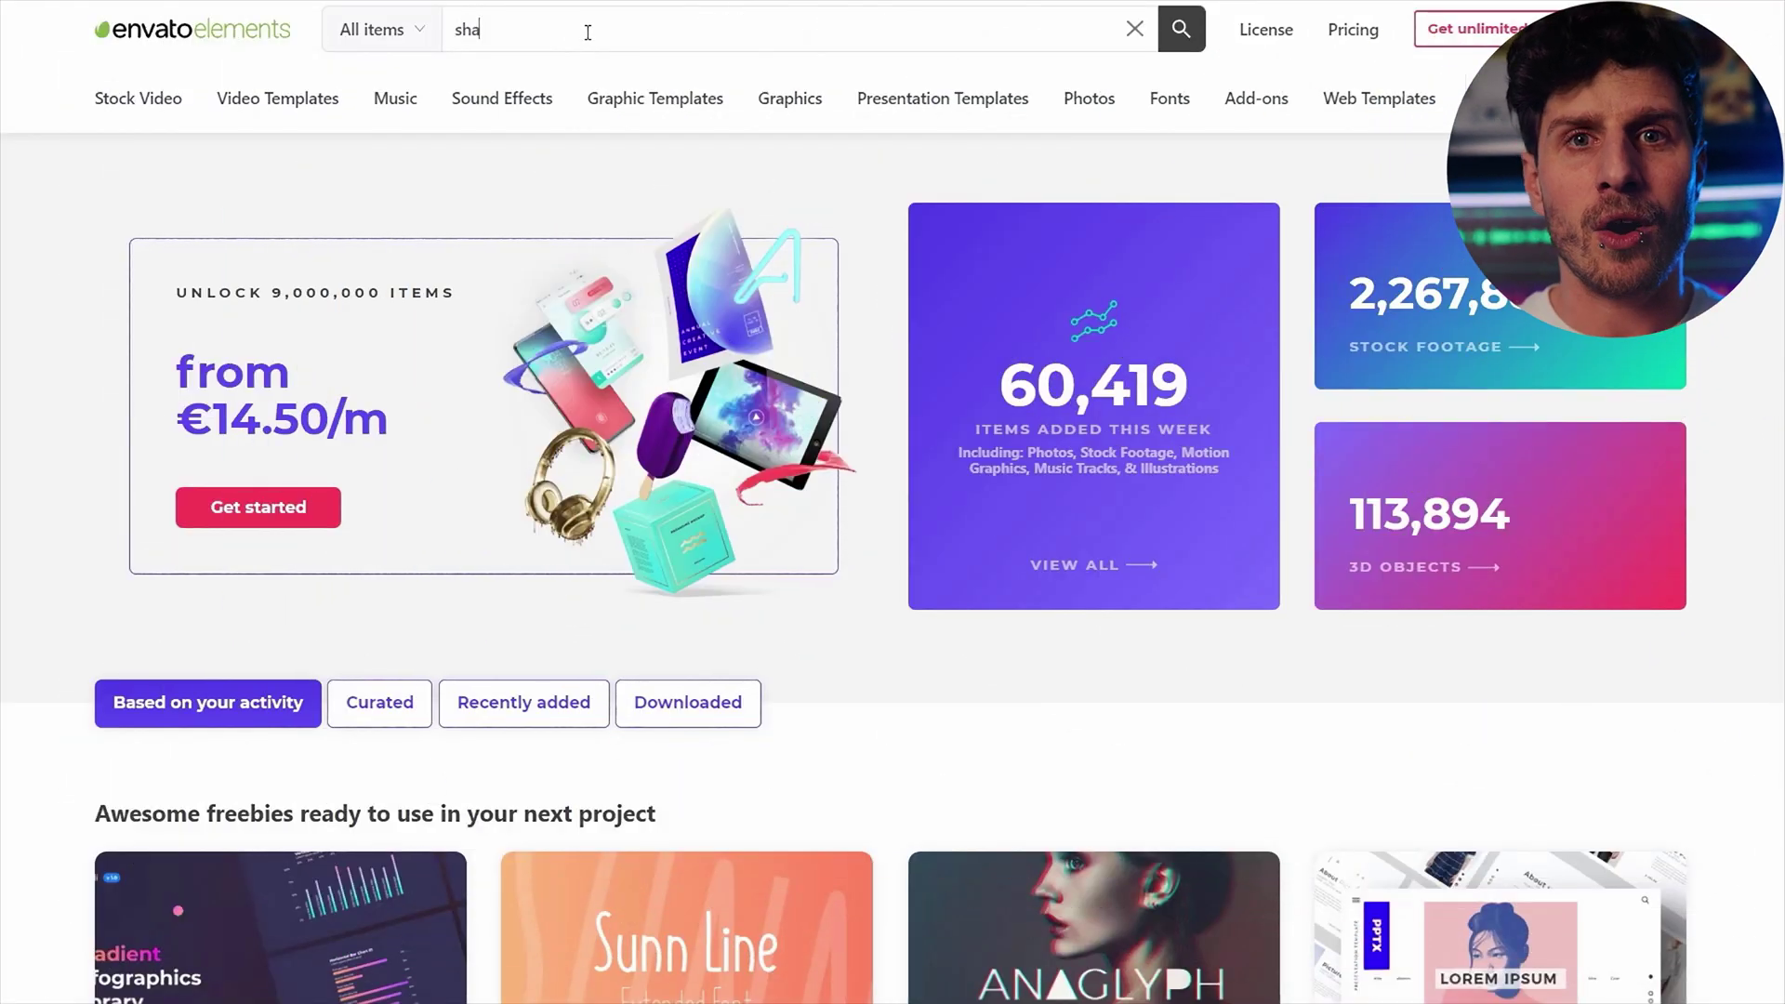
Search Envato Elements for 'shattering glass' and rotate the explosion model
{"action": "type", "text": "ttering glass"}
{"action": "key", "text": "Return"}
{"action": "scroll", "coordinate": [415, 438], "scroll_direction": "down", "scroll_amount": 5}
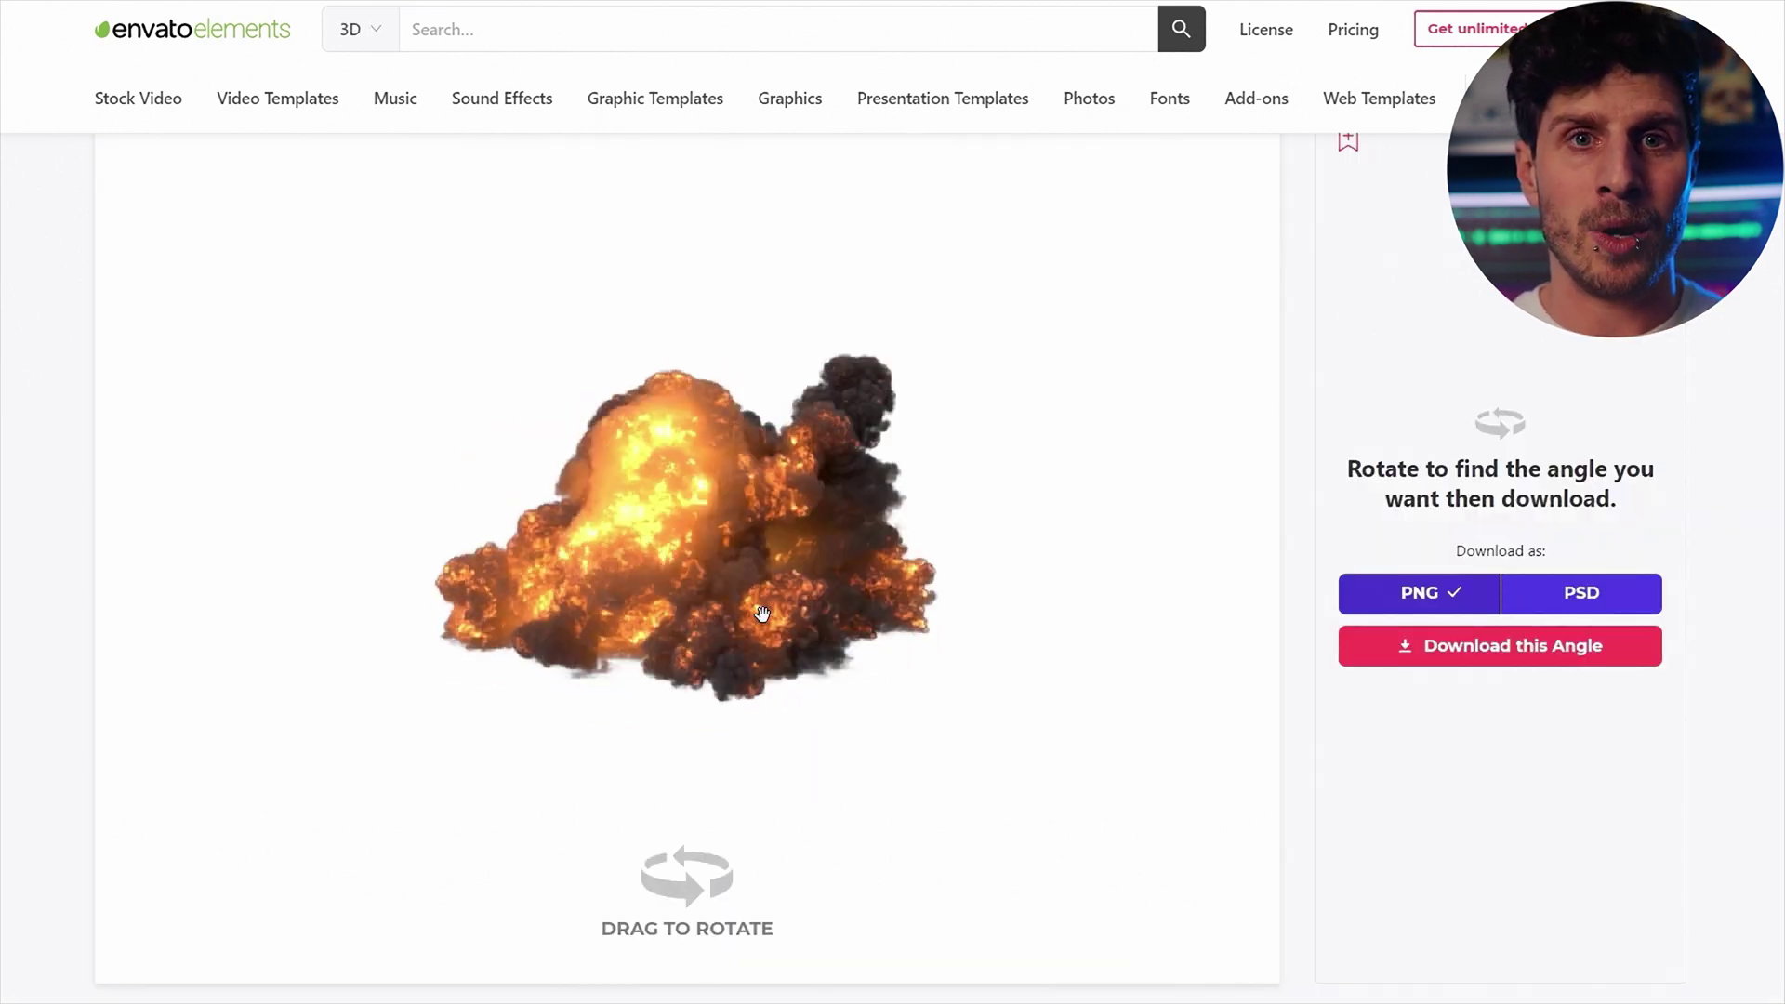
{"action": "left_click_drag", "start_coordinate": [759, 585], "coordinate": [758, 579]}
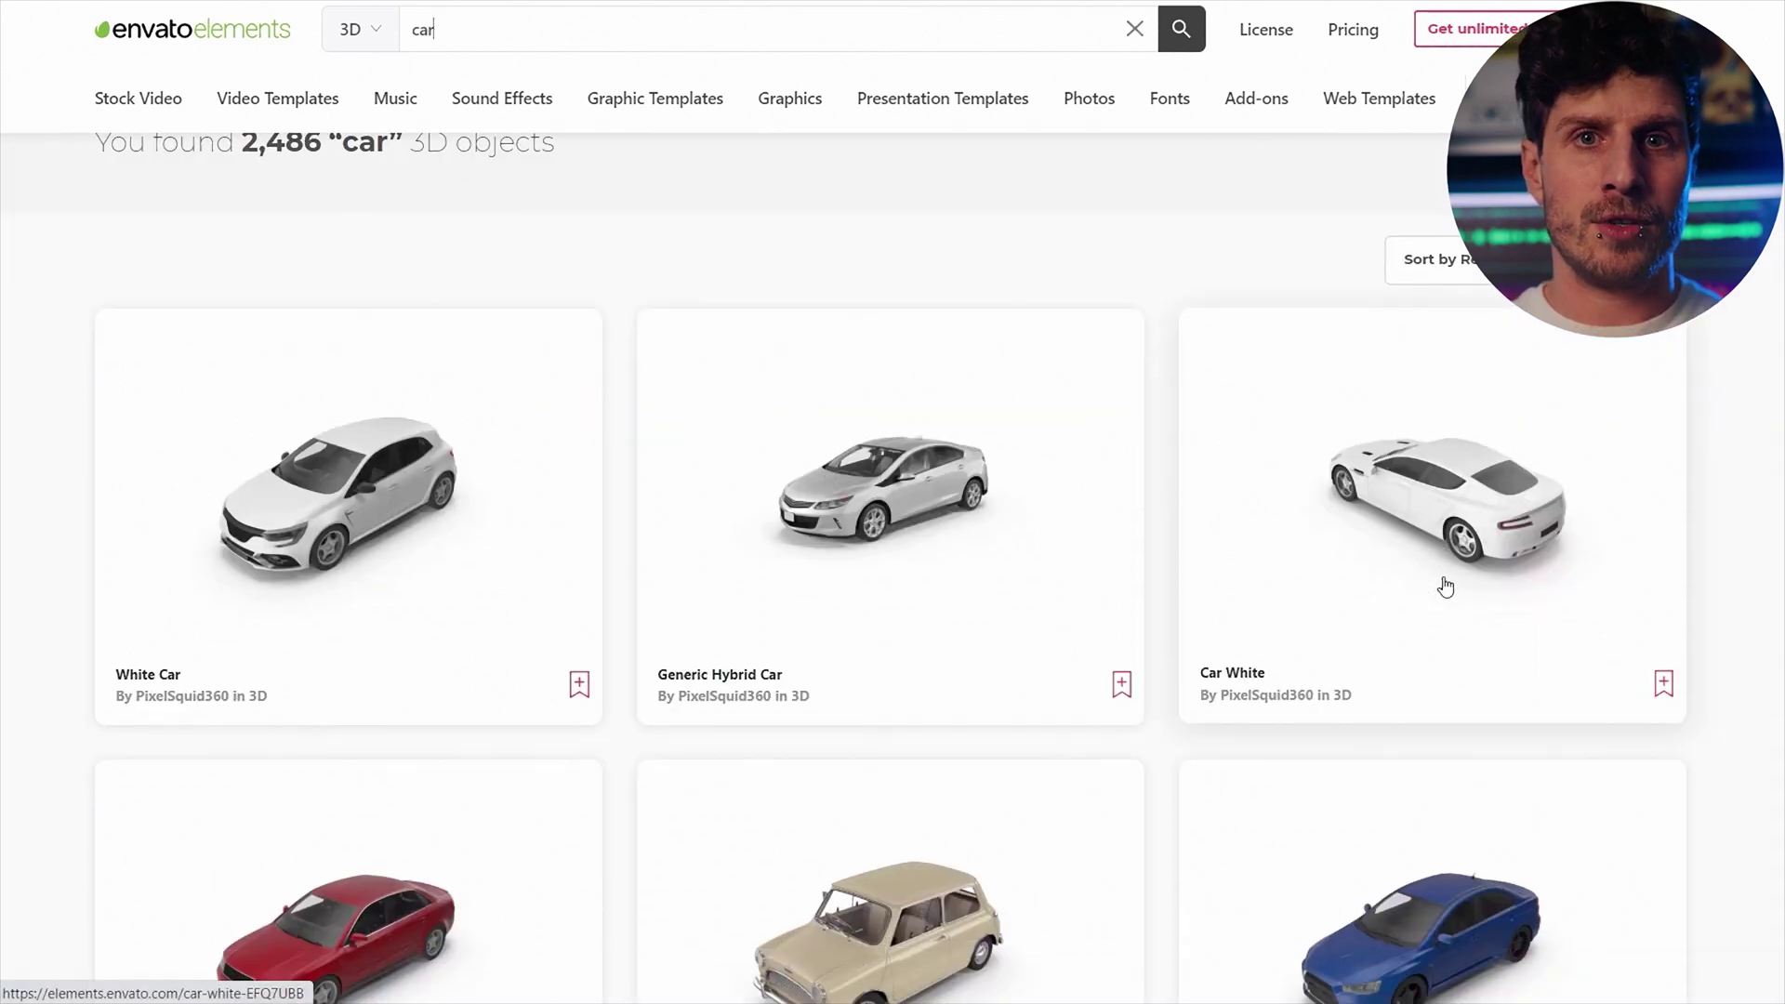
Open the Abandoned Car 3D model and rotate it to show its underside
{"action": "scroll", "coordinate": [1445, 581], "scroll_direction": "down", "scroll_amount": 12}
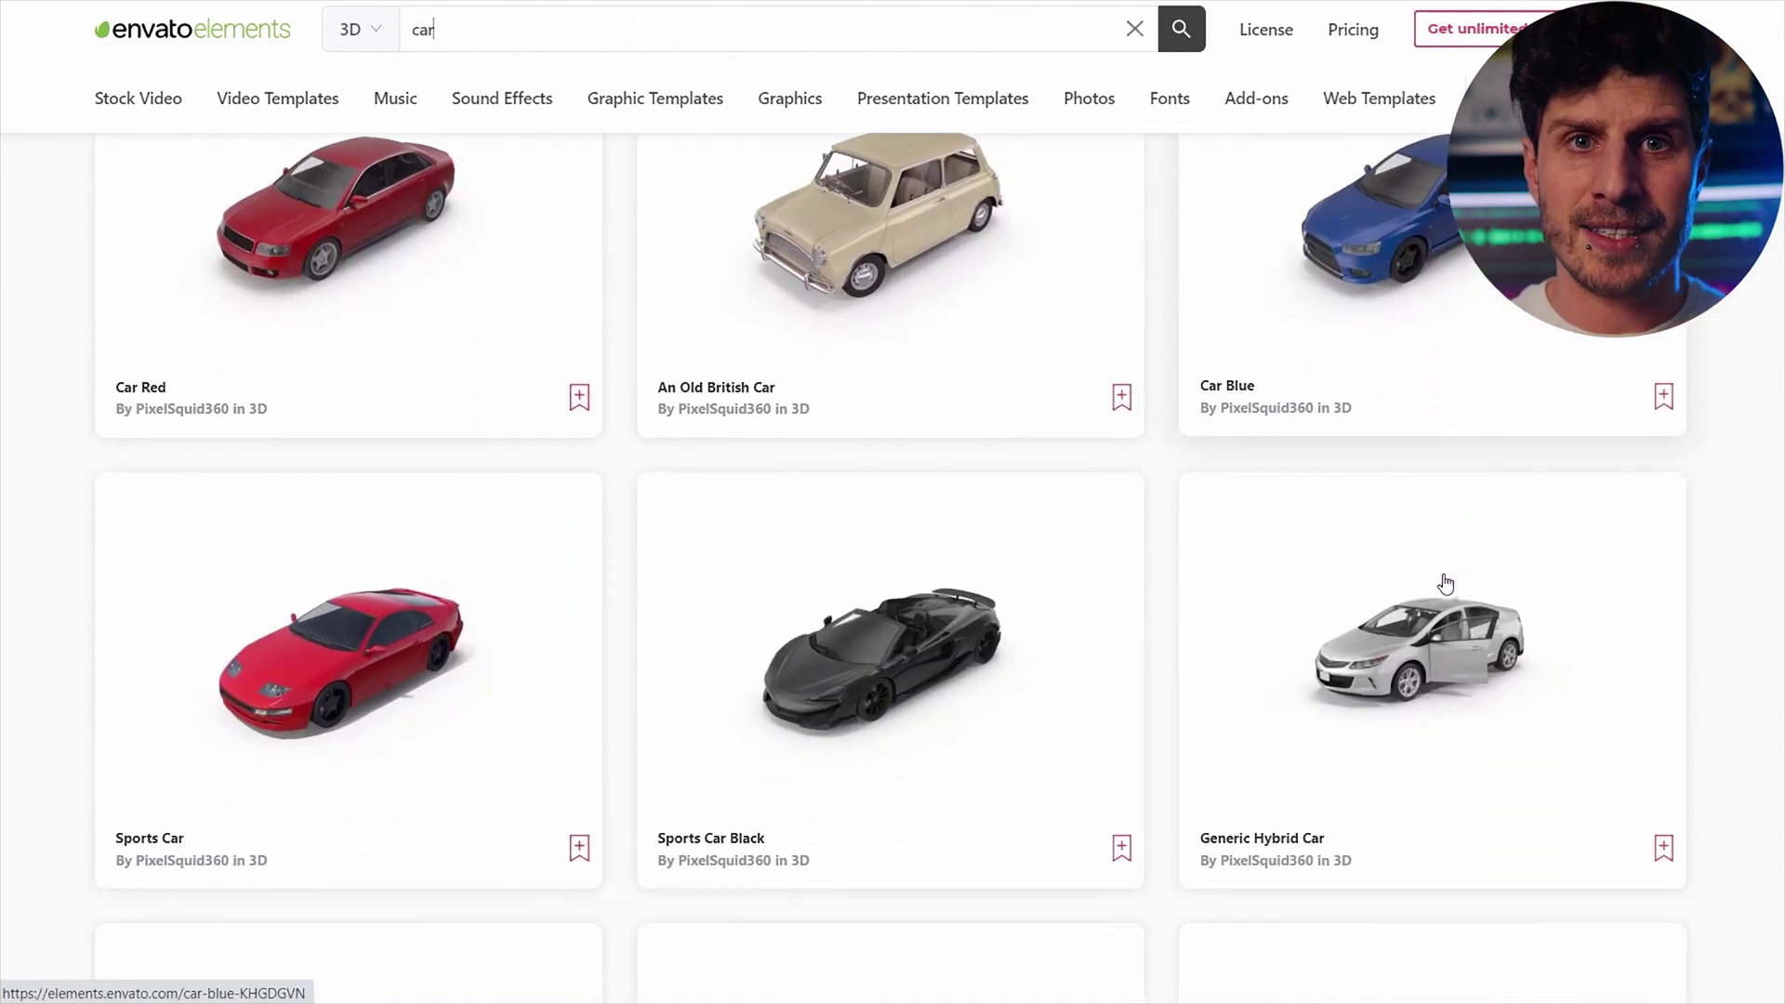
{"action": "scroll", "coordinate": [1453, 565], "scroll_direction": "down", "scroll_amount": 15}
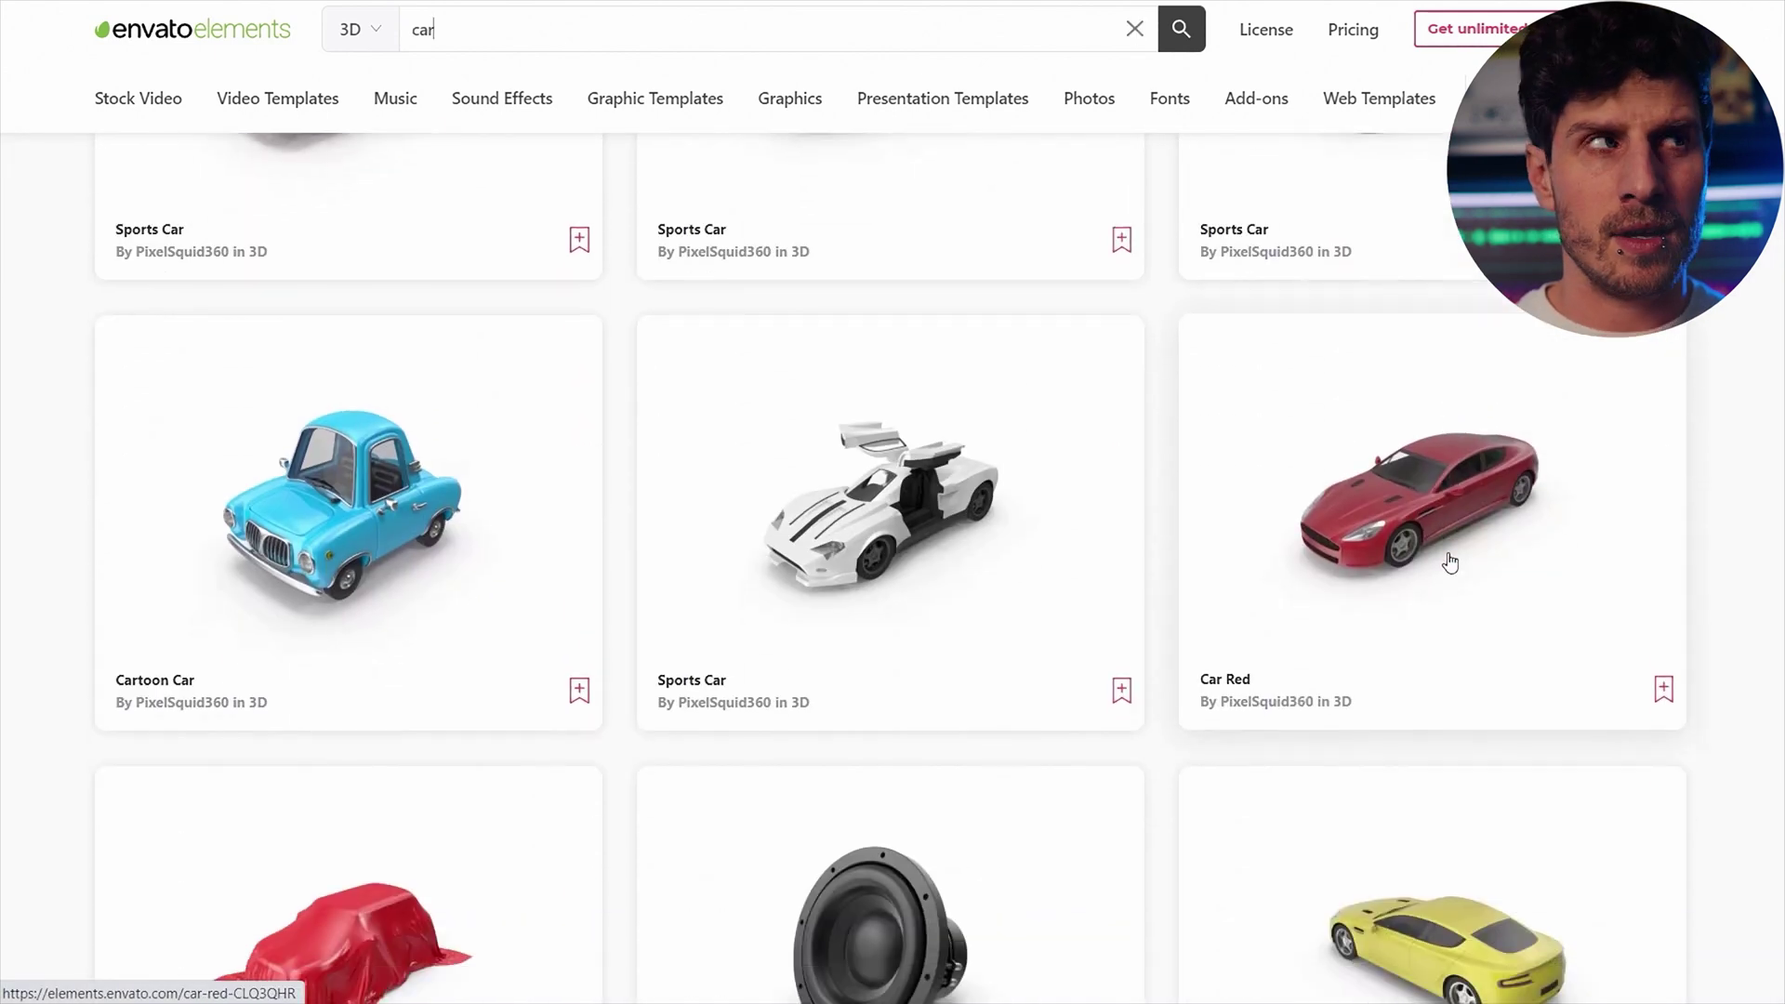
{"action": "scroll", "coordinate": [1449, 564], "scroll_direction": "down", "scroll_amount": 11}
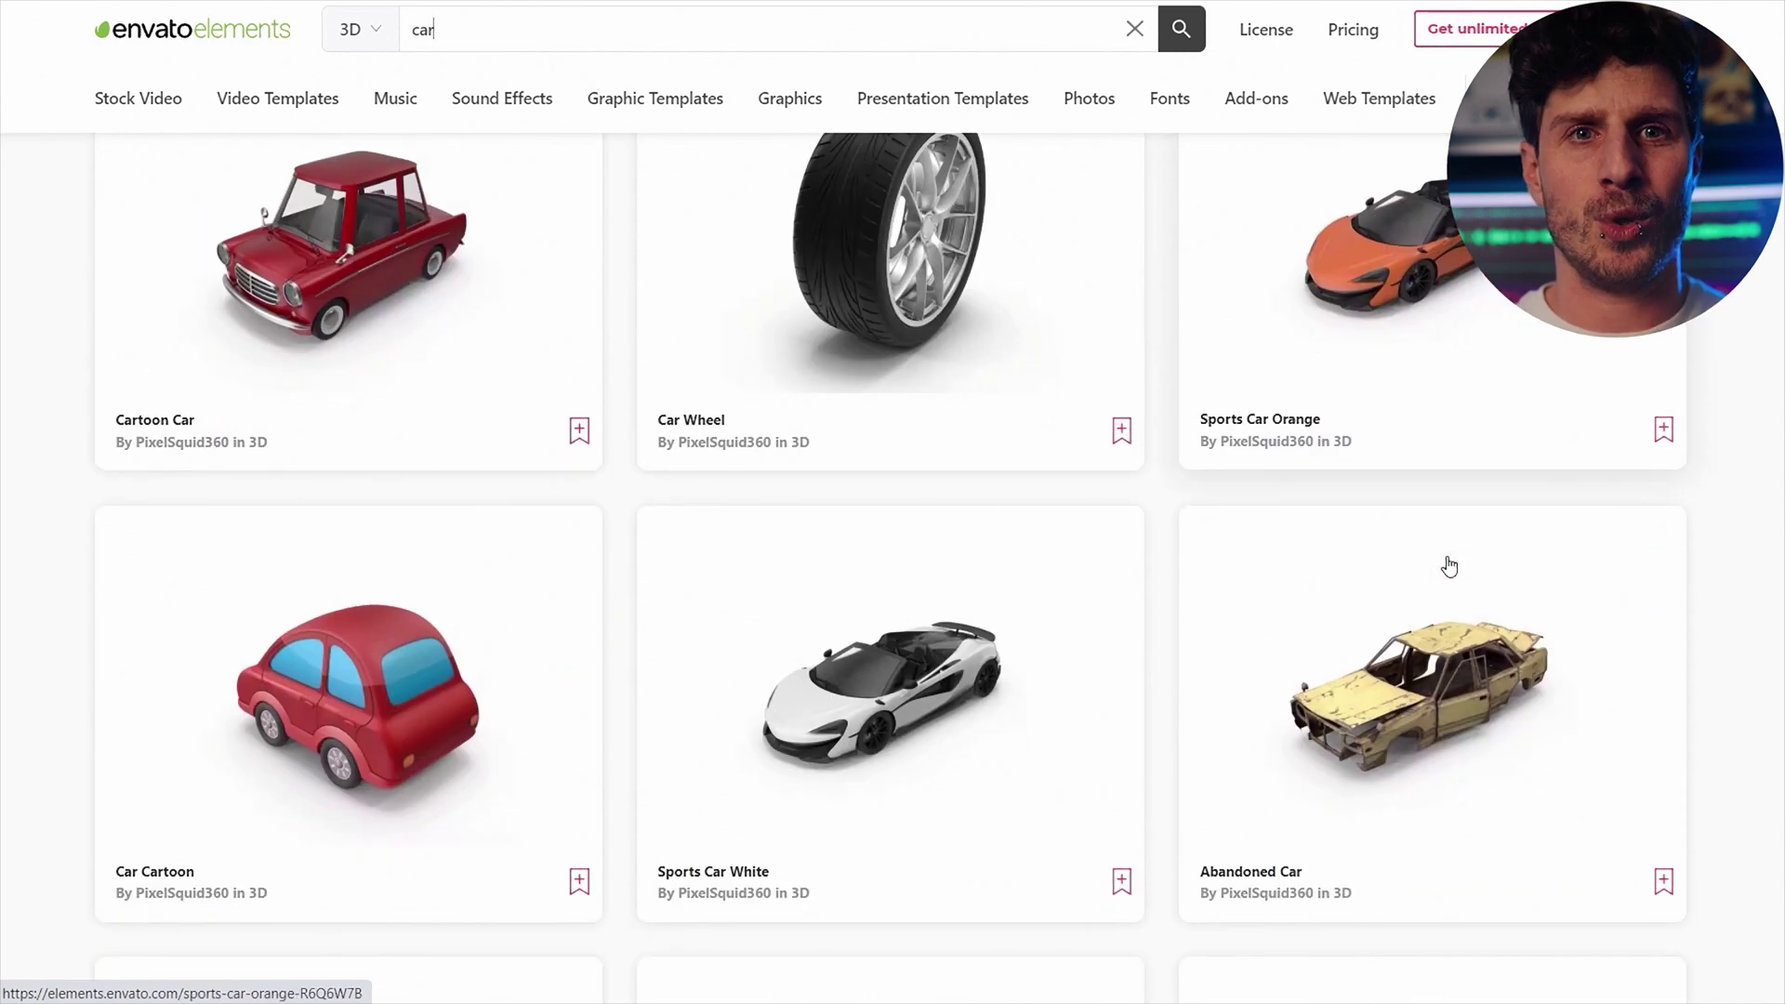
{"action": "scroll", "coordinate": [1450, 564], "scroll_direction": "up", "scroll_amount": 3}
{"action": "left_click", "coordinate": [1450, 564]}
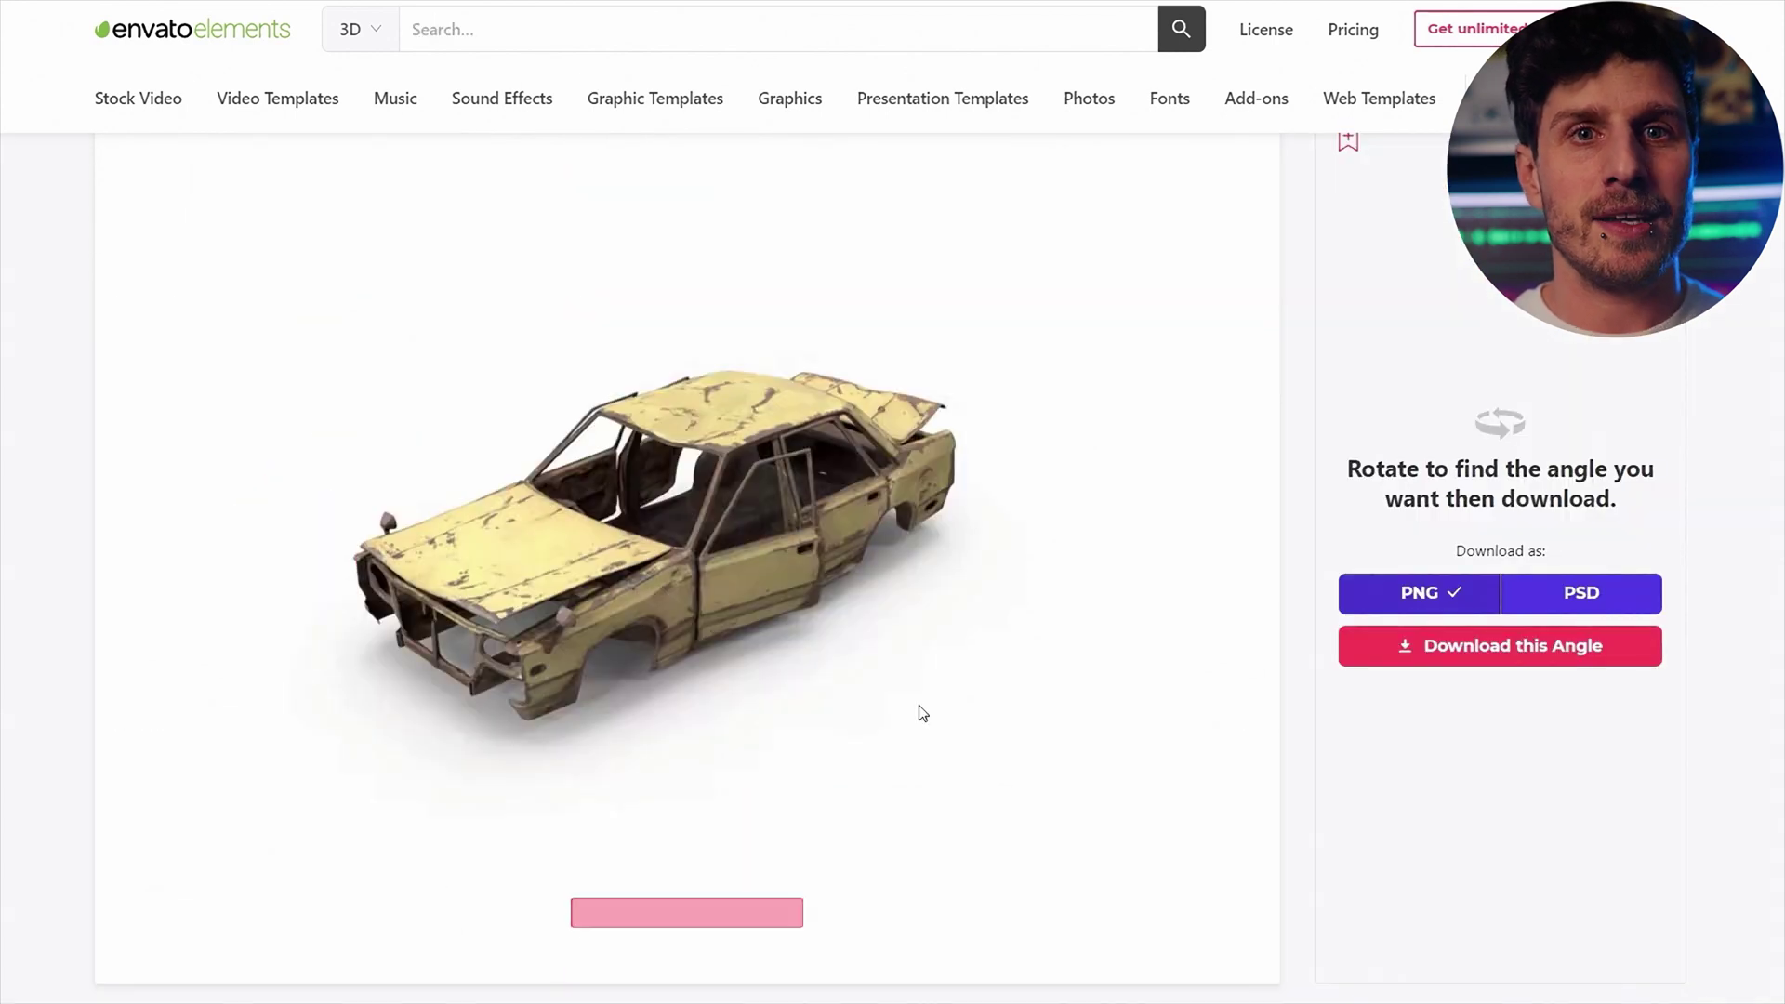
{"action": "mouse_move", "coordinate": [807, 626]}
{"action": "left_mouse_down"}
{"action": "mouse_move", "coordinate": [792, 595]}
{"action": "mouse_move", "coordinate": [790, 637]}
{"action": "left_mouse_up"}
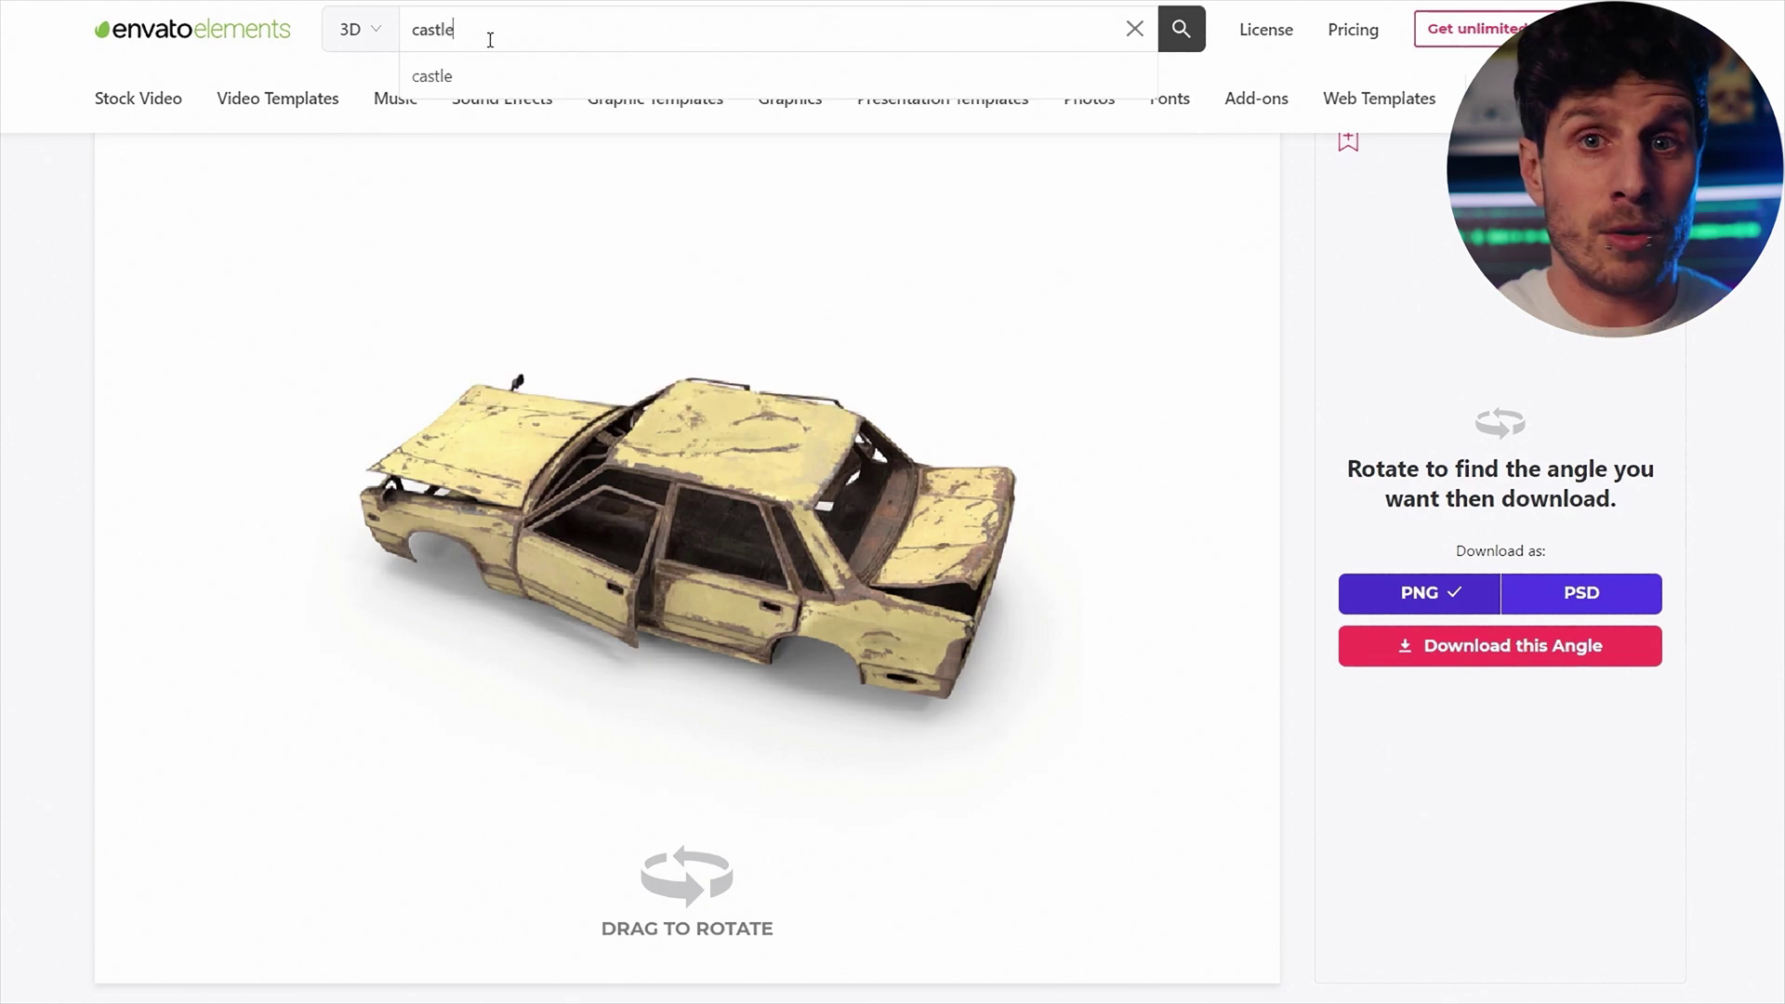
Search for castles, open Castle Tower, and turn it to a straight-on view
{"action": "key", "text": "Return"}
{"action": "scroll", "coordinate": [1487, 372], "scroll_direction": "down", "scroll_amount": 3}
{"action": "left_click", "coordinate": [1537, 406]}
{"action": "left_click_drag", "start_coordinate": [696, 556], "coordinate": [708, 537]}
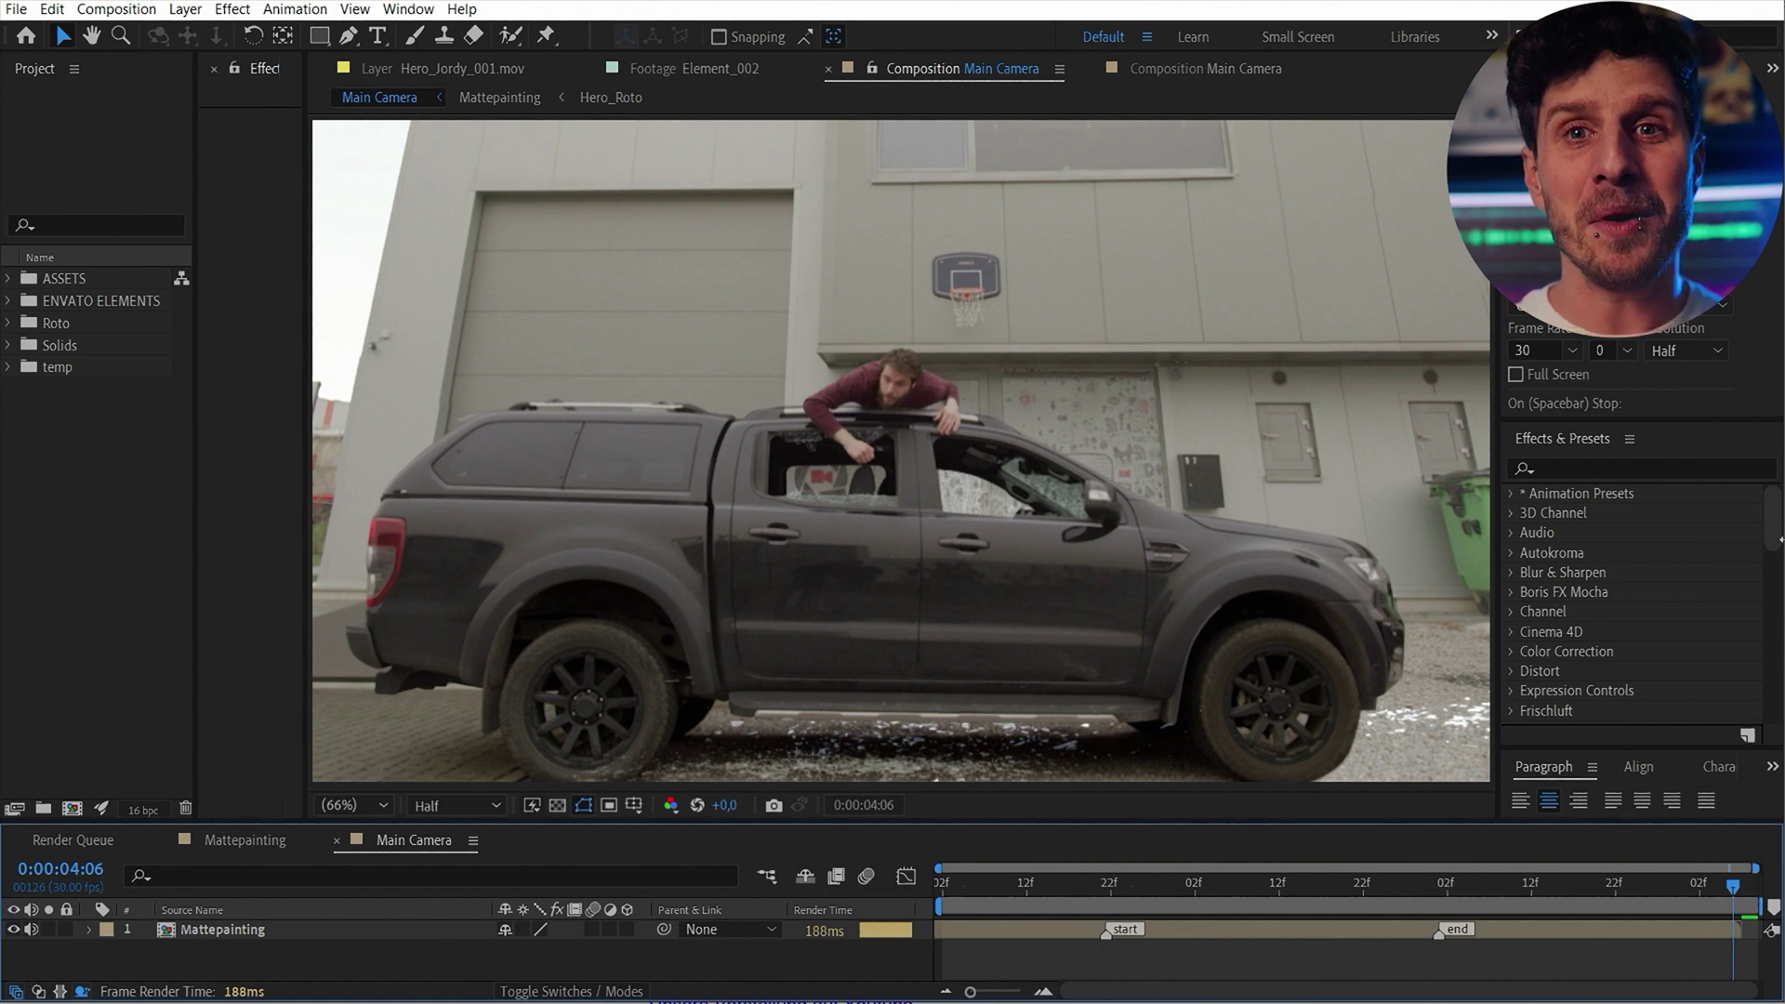
Replay the Main Camera comp, then switch to the Mattepainting composition at 0:00:02:05
{"action": "key", "text": "space"}
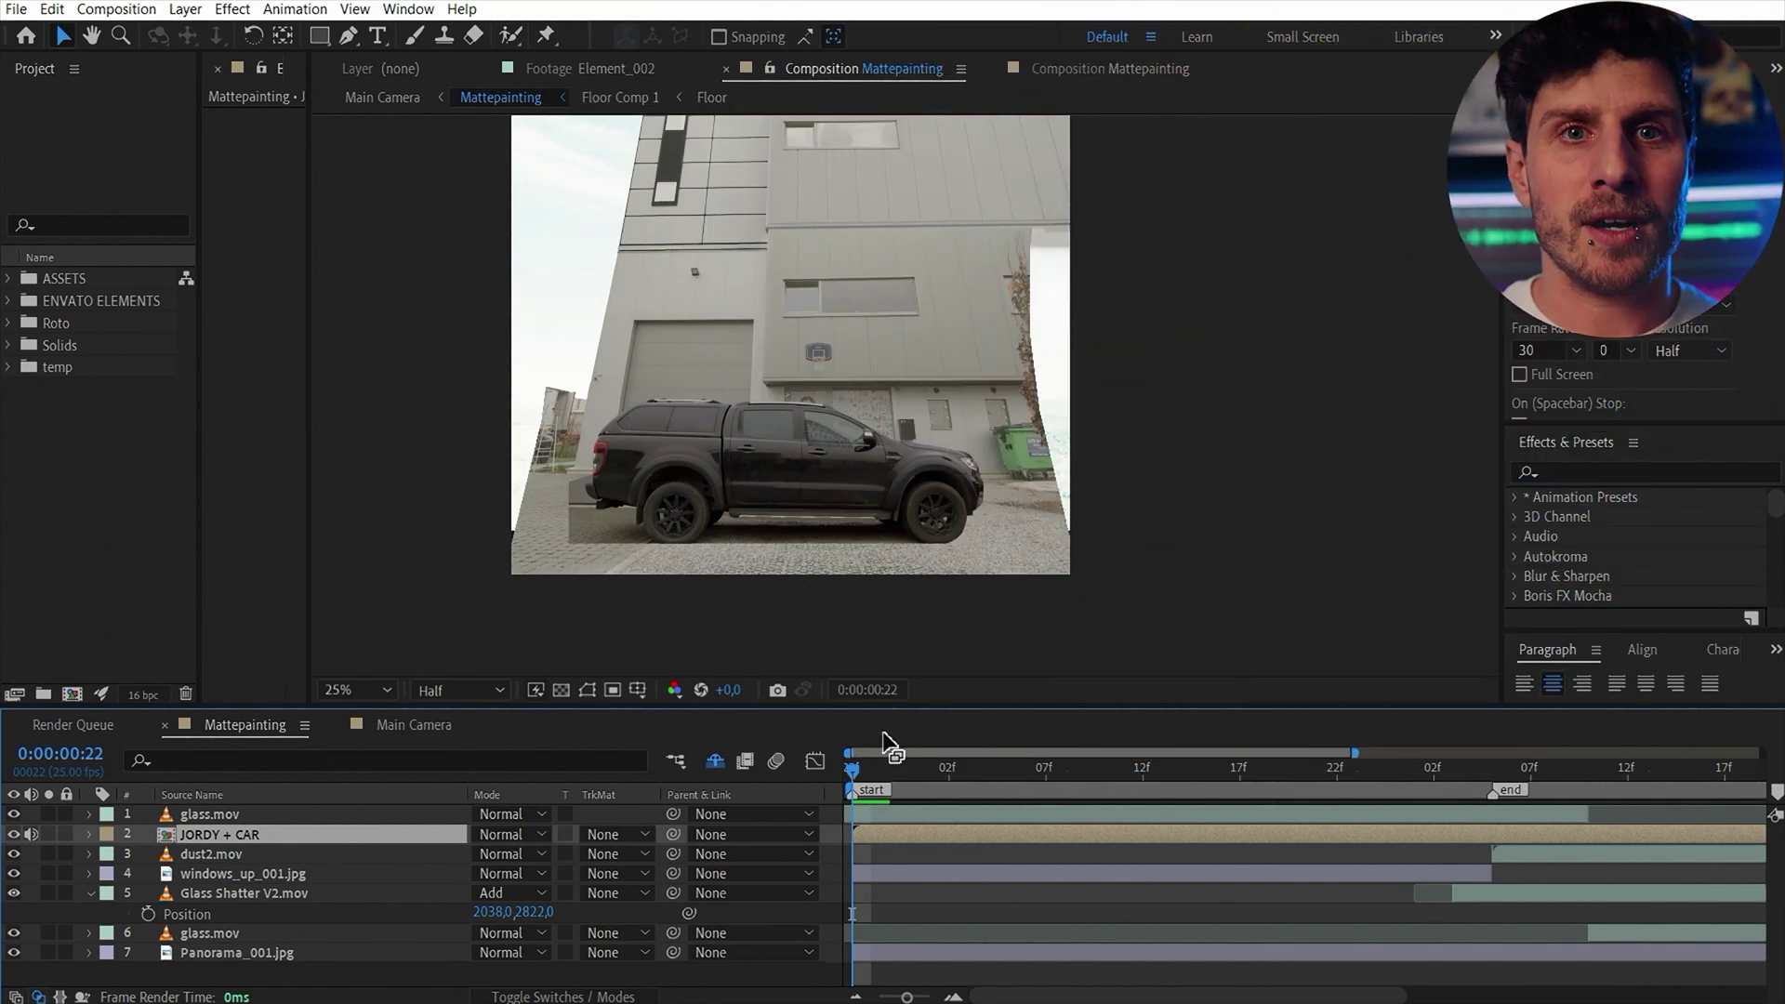
{"action": "left_click", "coordinate": [455, 730]}
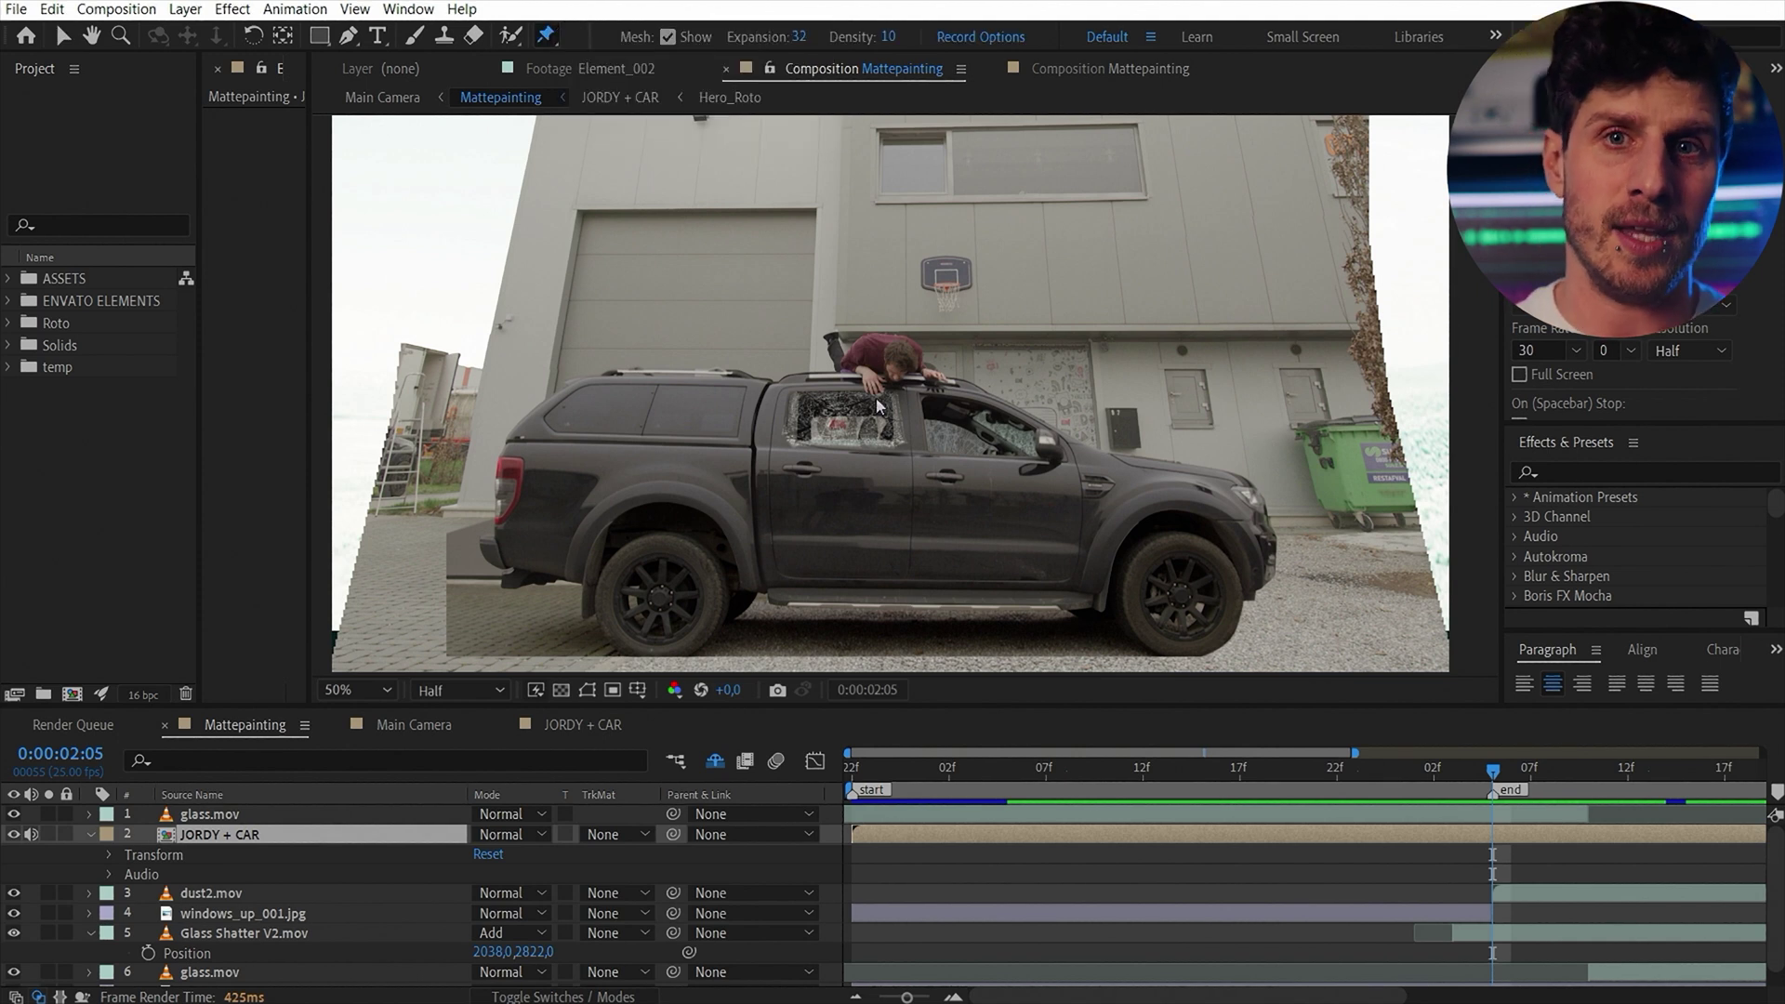
Frame the truck's roof and windows, and place the first puppet pin on the roof
{"action": "scroll", "coordinate": [1049, 424], "scroll_direction": "up", "scroll_amount": 2}
{"action": "key", "text": "h"}
{"action": "left_click_drag", "start_coordinate": [1050, 424], "coordinate": [993, 335]}
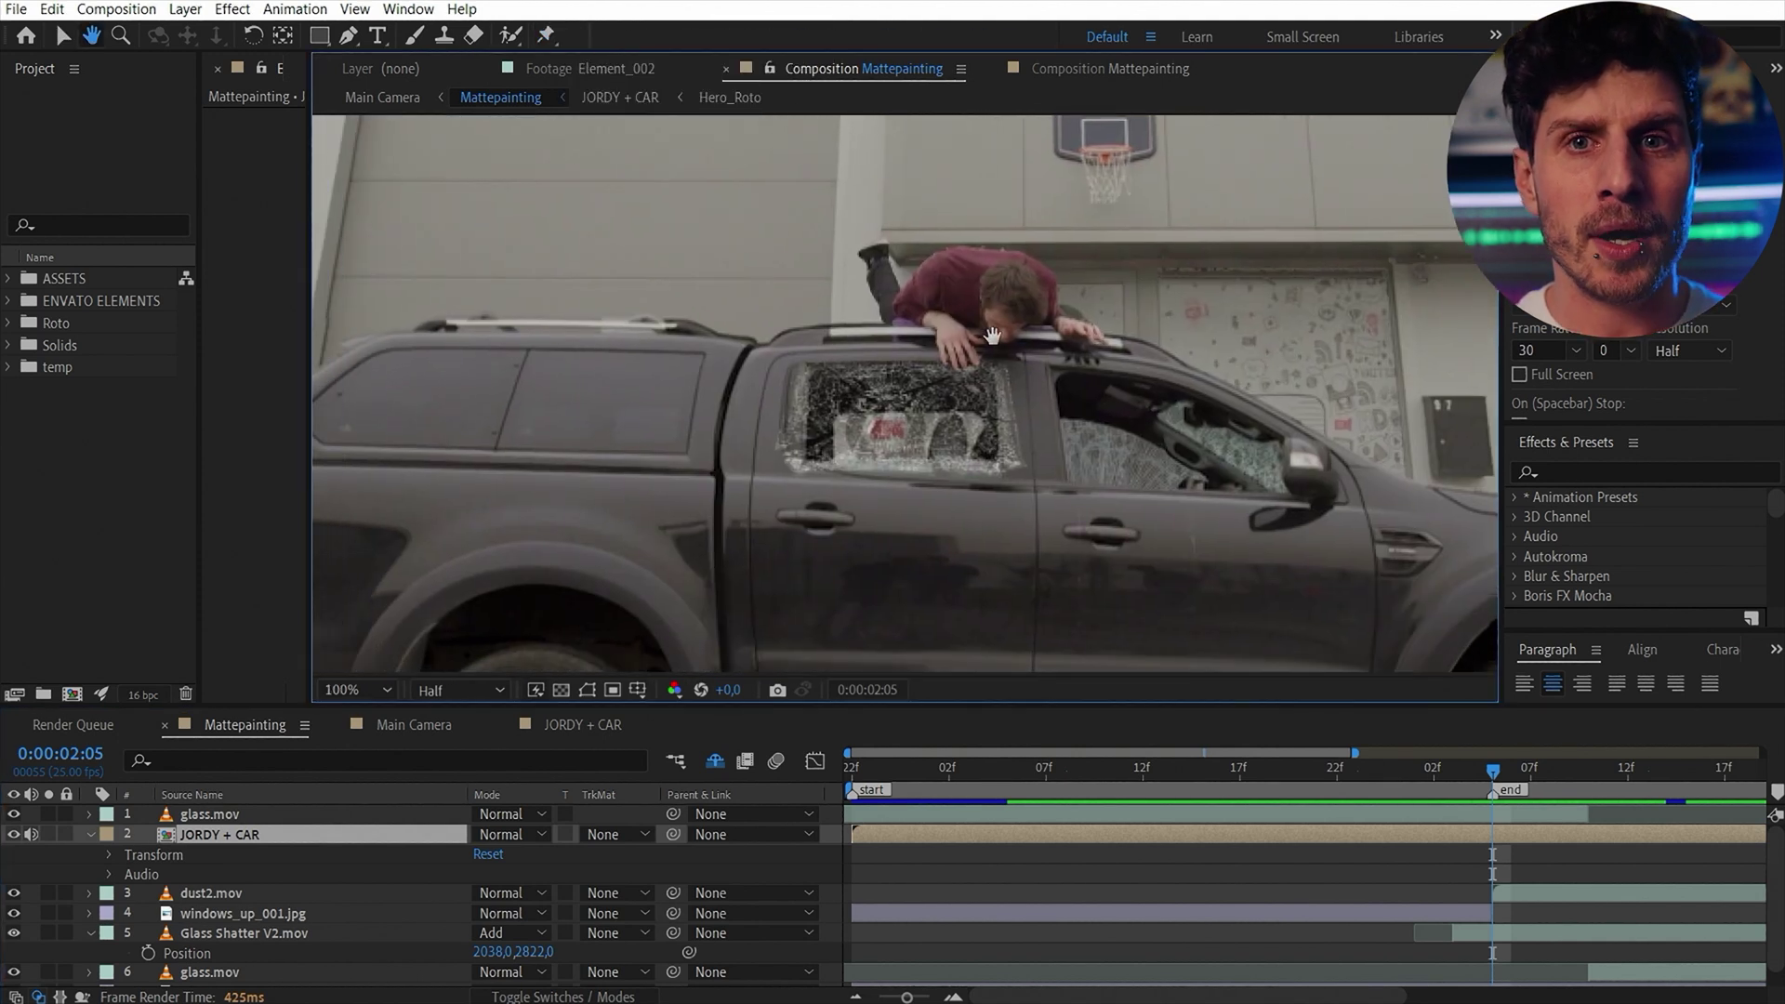
{"action": "left_click", "coordinate": [784, 340]}
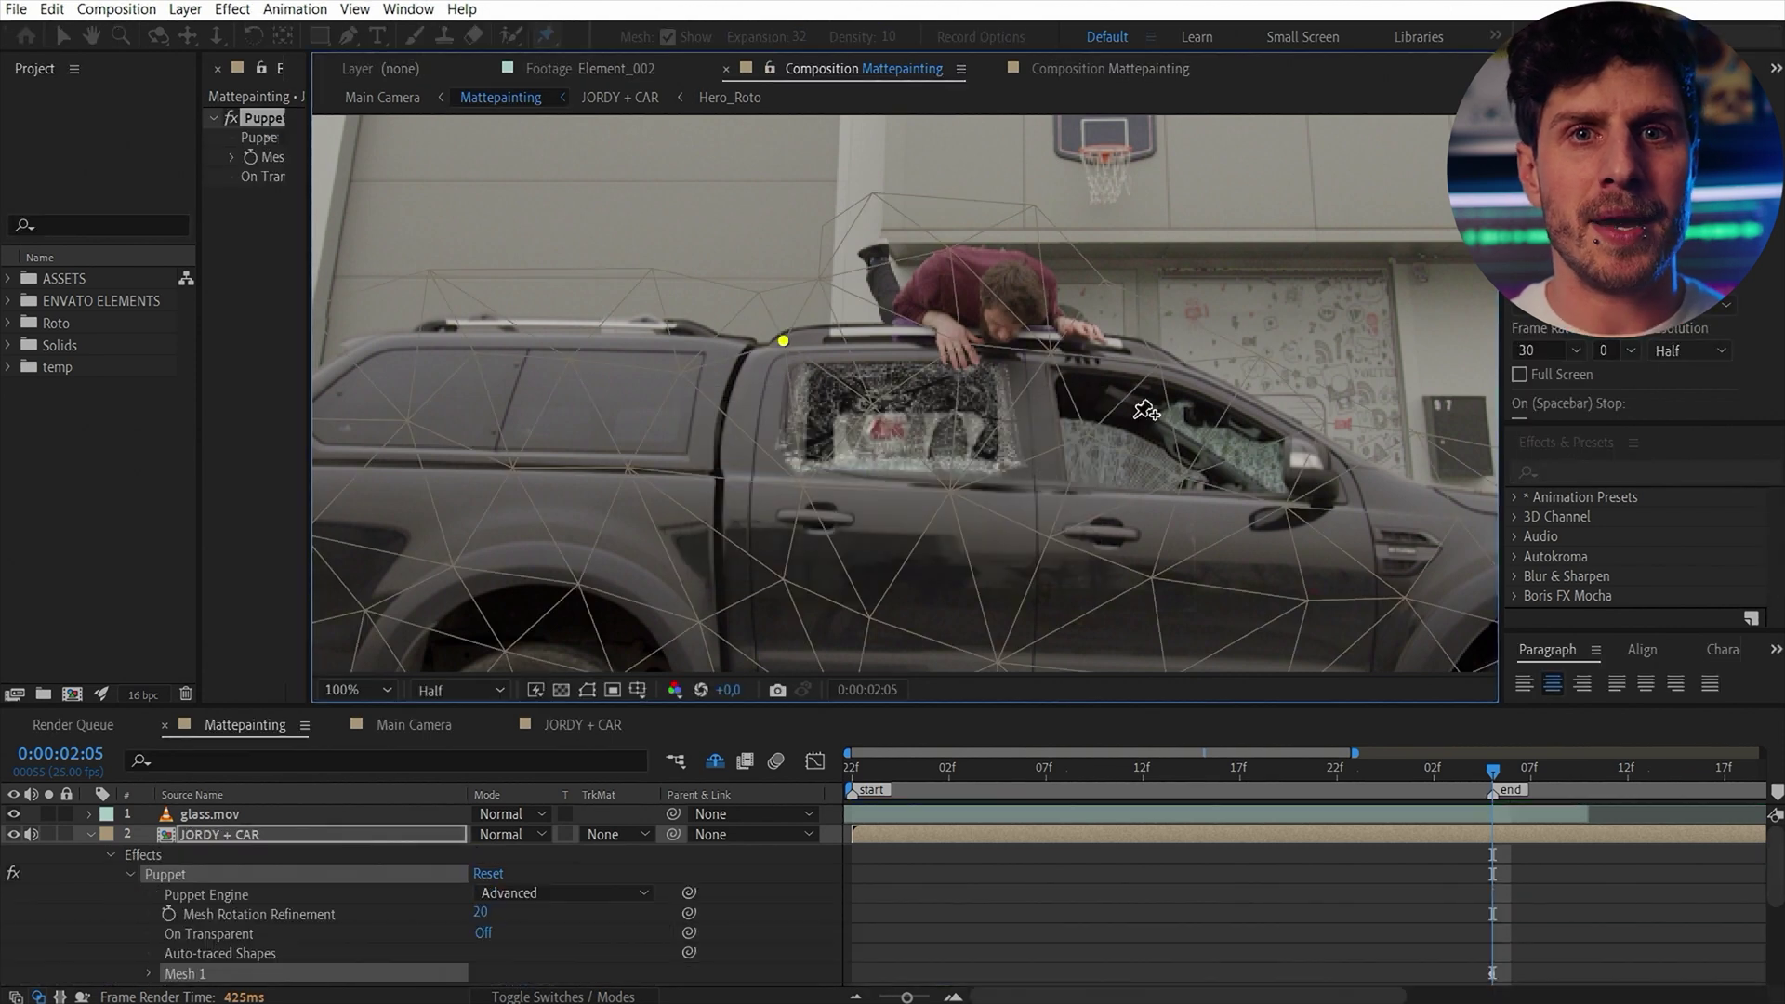
Pin the truck's window line and the rear of the cabin
{"action": "scroll", "coordinate": [969, 449], "scroll_direction": "down", "scroll_amount": 2}
{"action": "left_click", "coordinate": [832, 432]}
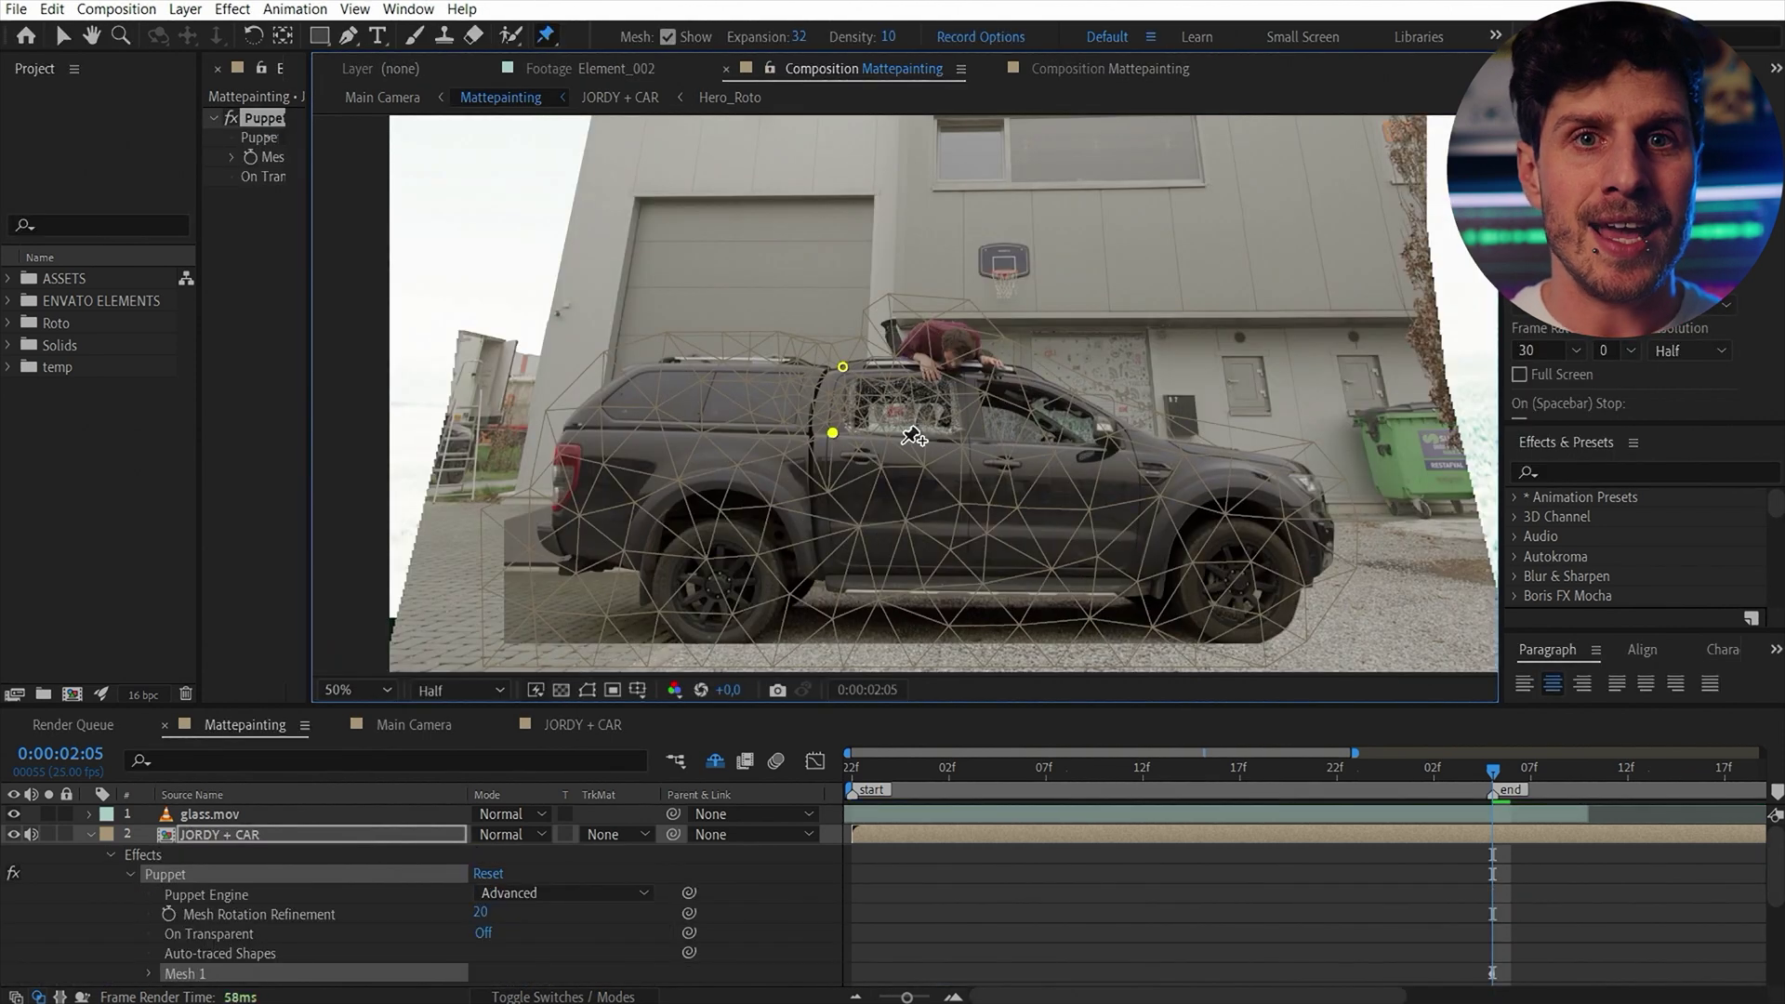
{"action": "left_click", "coordinate": [901, 441]}
{"action": "left_click", "coordinate": [977, 443]}
{"action": "left_click", "coordinate": [1047, 444]}
{"action": "left_click", "coordinate": [1130, 448]}
{"action": "left_click", "coordinate": [1088, 402]}
Add pins along the roof, step one frame ahead, and push the roof pin down to dent it
{"action": "left_click", "coordinate": [1024, 376]}
{"action": "left_click", "coordinate": [963, 374]}
{"action": "left_click", "coordinate": [899, 365]}
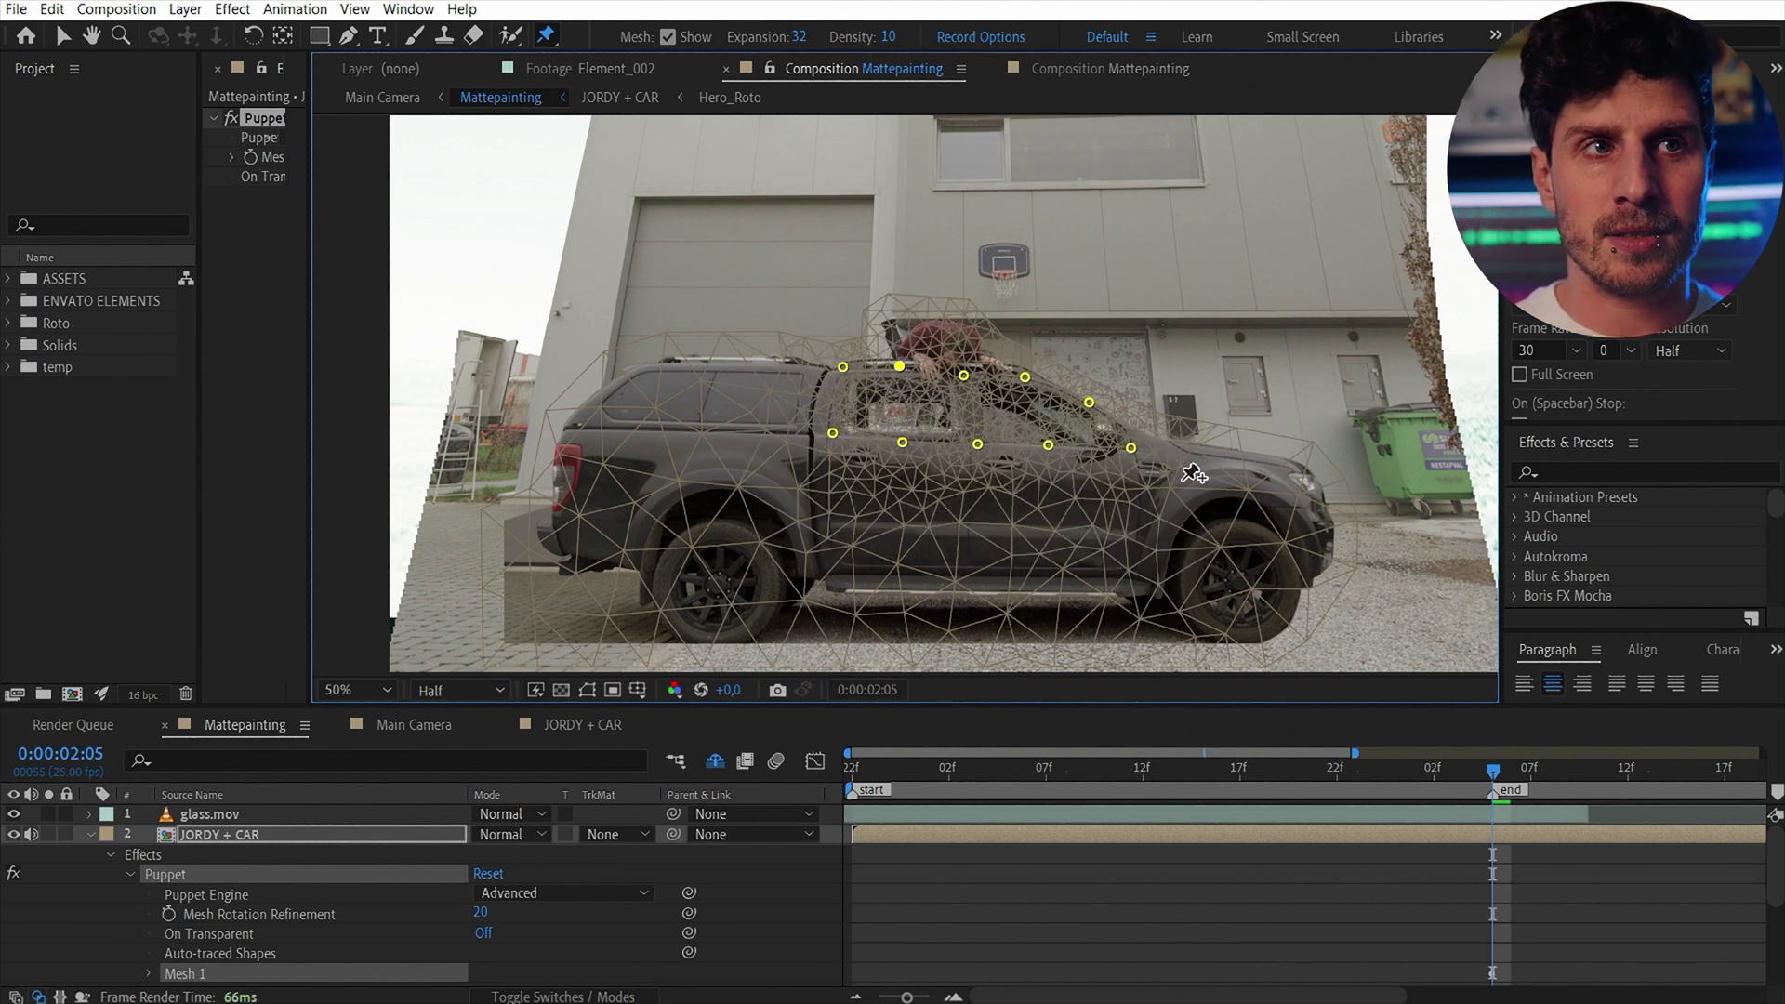
{"action": "key", "text": "Page_Down"}
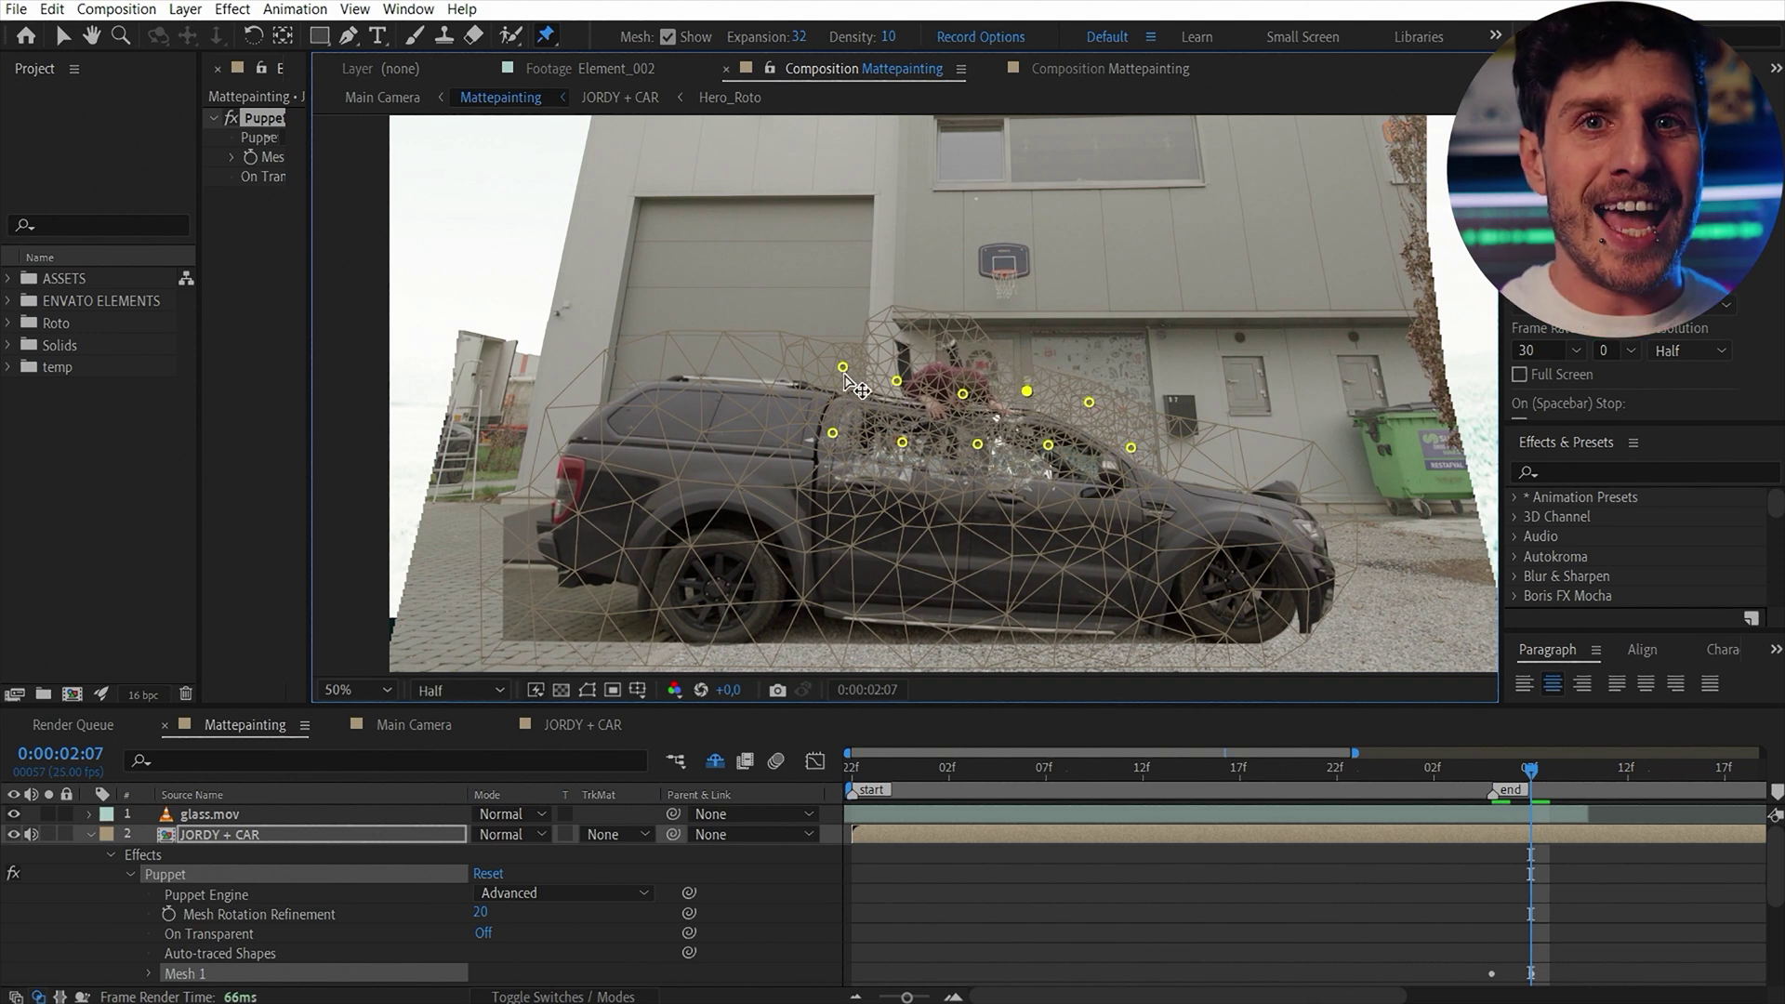
{"action": "left_click_drag", "start_coordinate": [844, 375], "coordinate": [842, 385]}
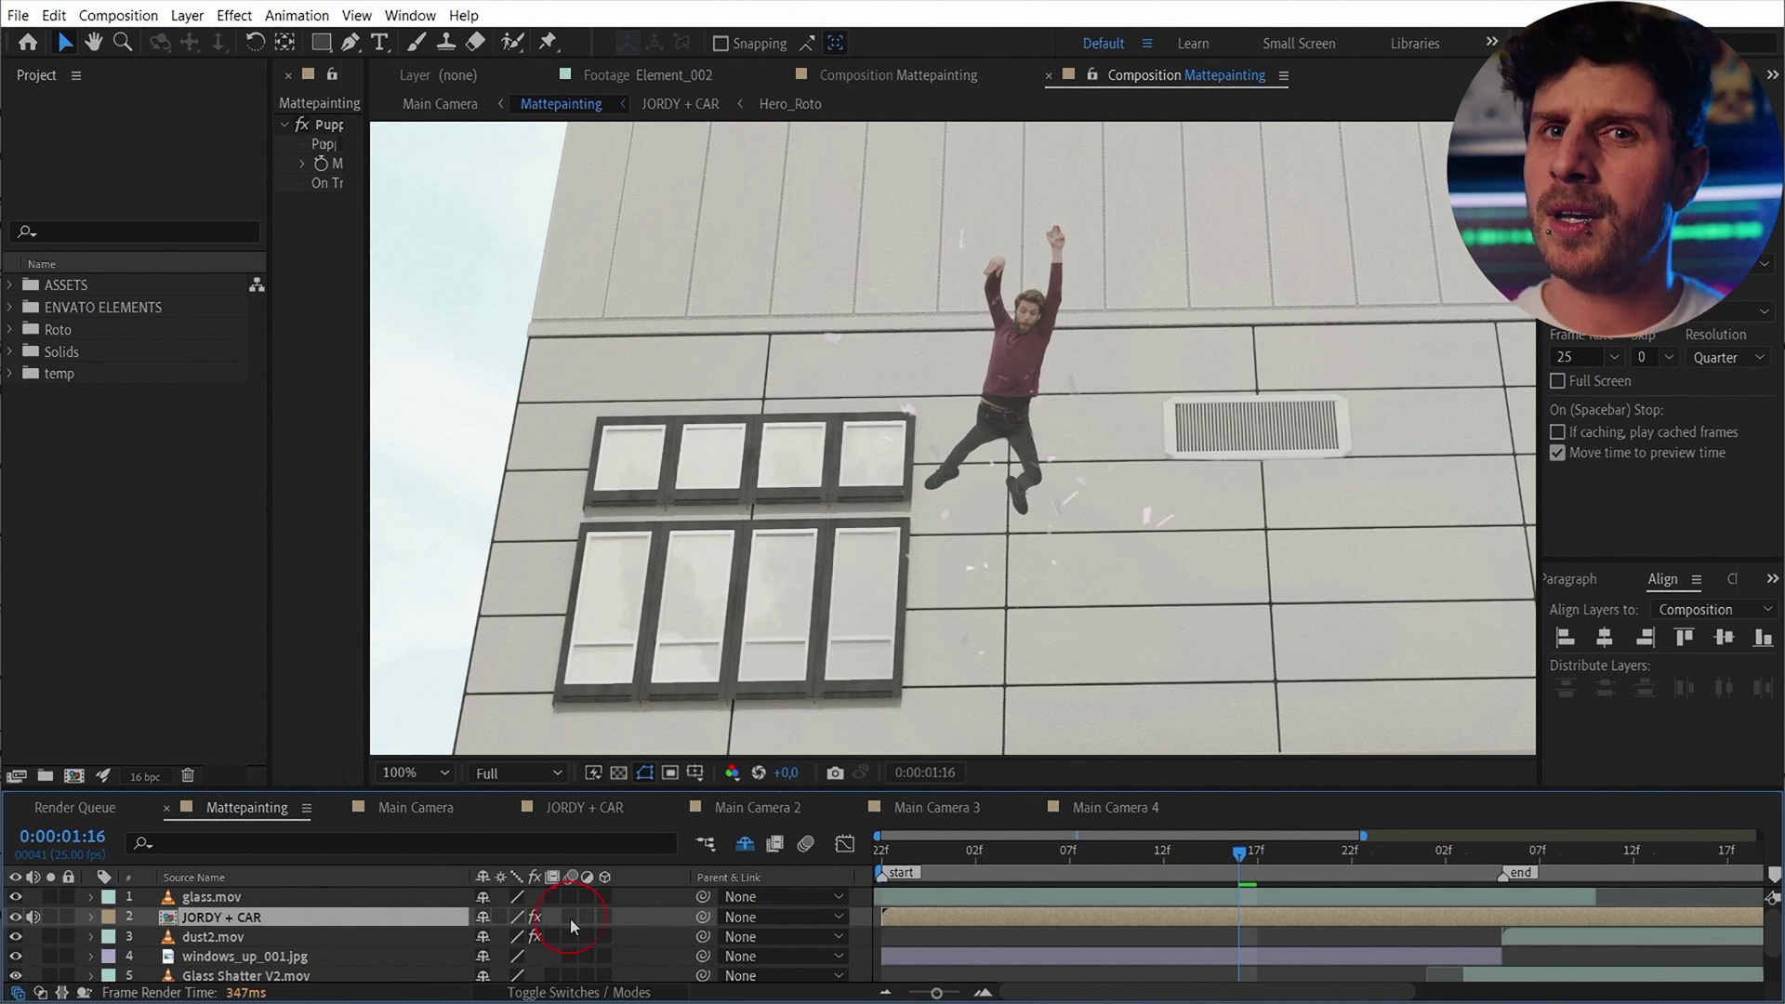
Toggle motion blur on and back off for JORDY + CAR, then zoom out and recenter the view
{"action": "left_click", "coordinate": [571, 918]}
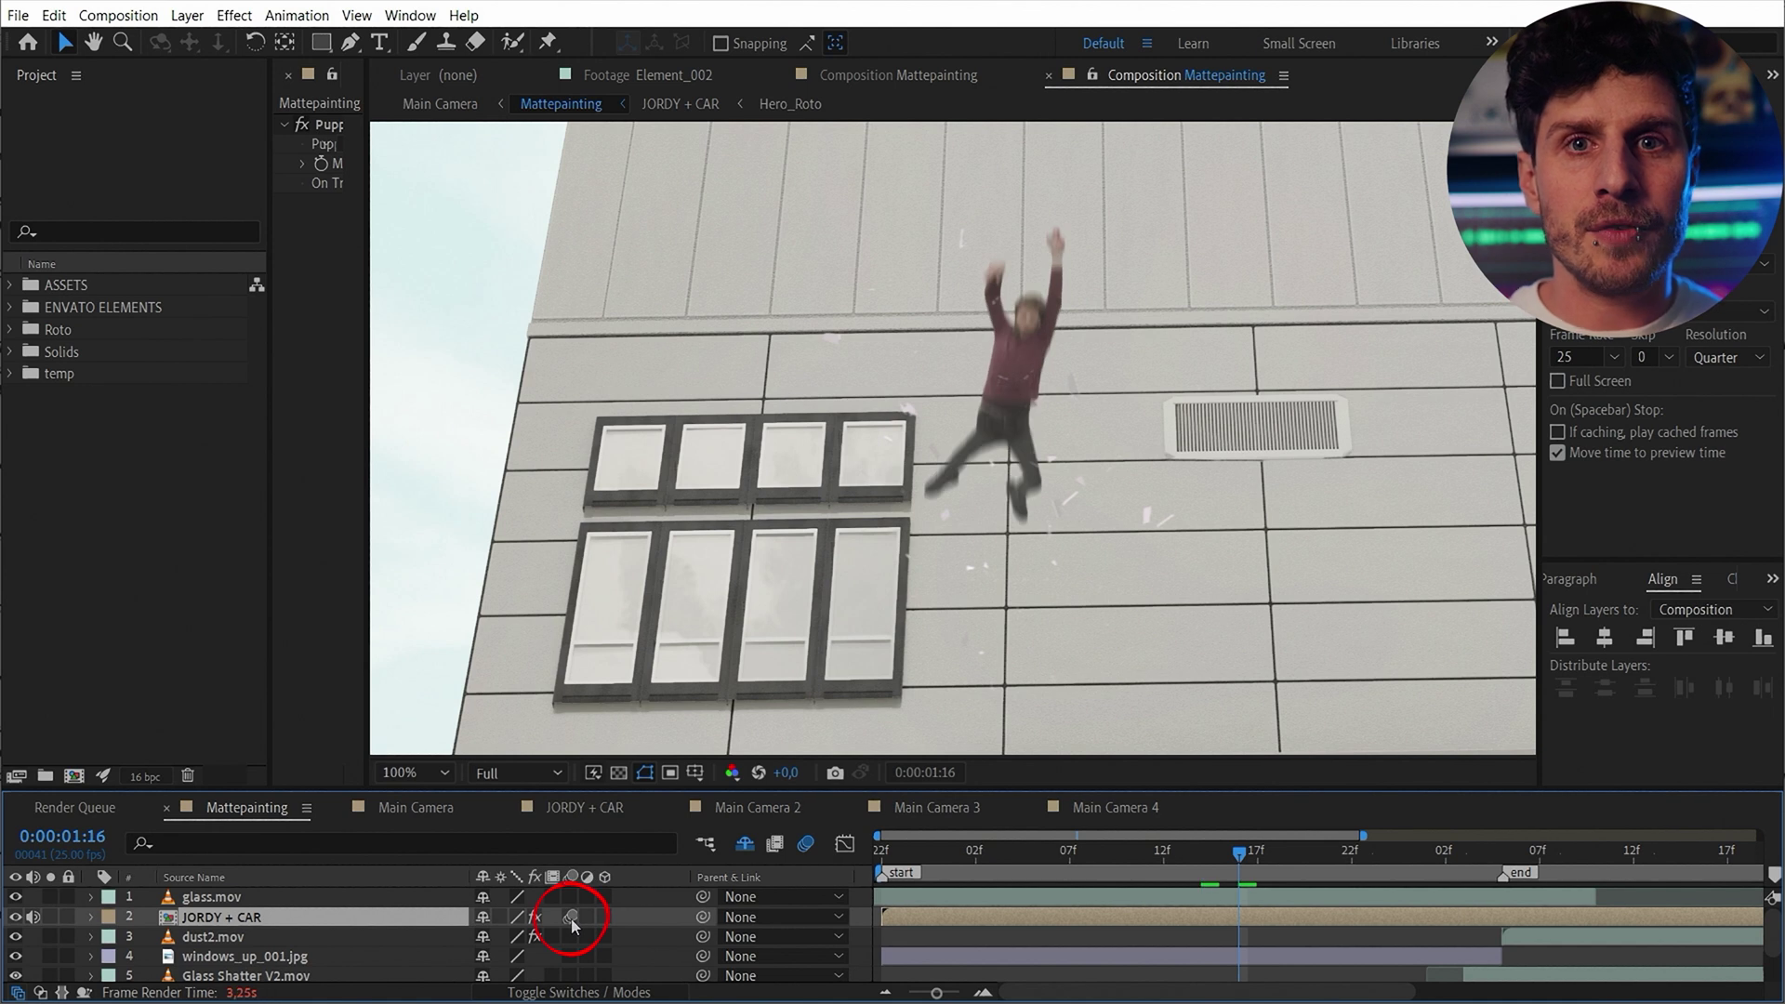
{"action": "left_click", "coordinate": [571, 917]}
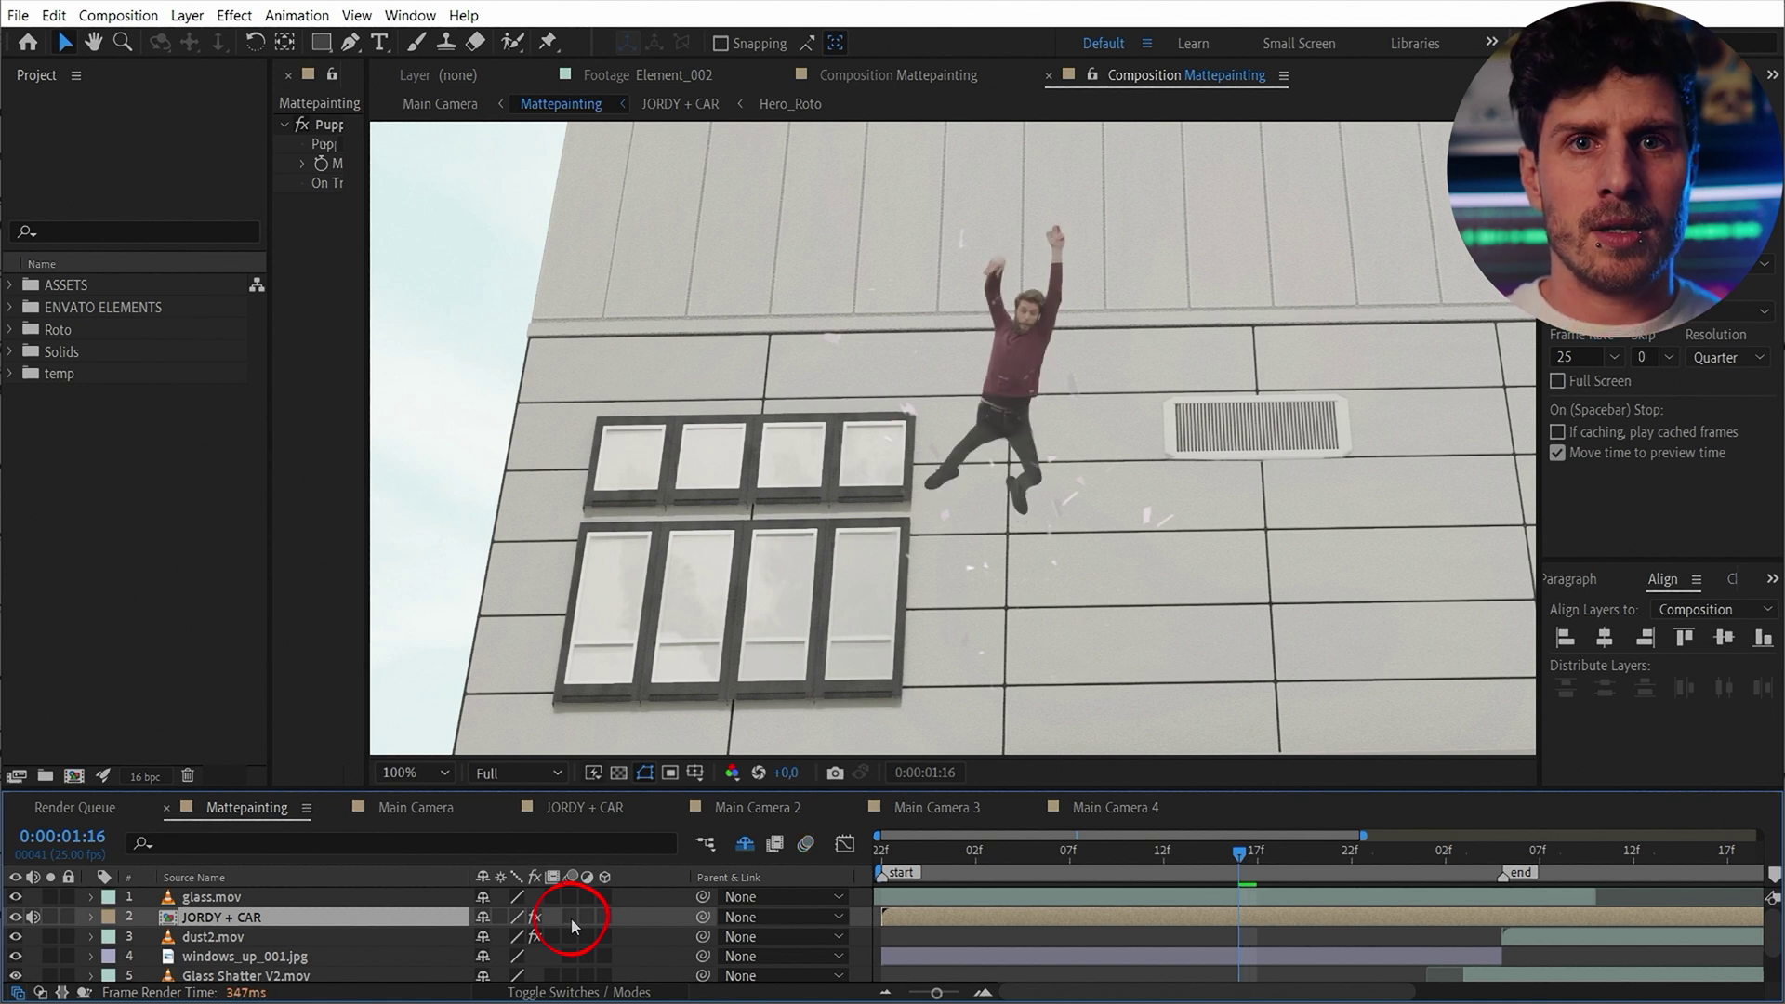
{"action": "scroll", "coordinate": [1052, 532], "scroll_direction": "down", "scroll_amount": 1}
{"action": "scroll", "coordinate": [1053, 532], "scroll_direction": "down", "scroll_amount": 1}
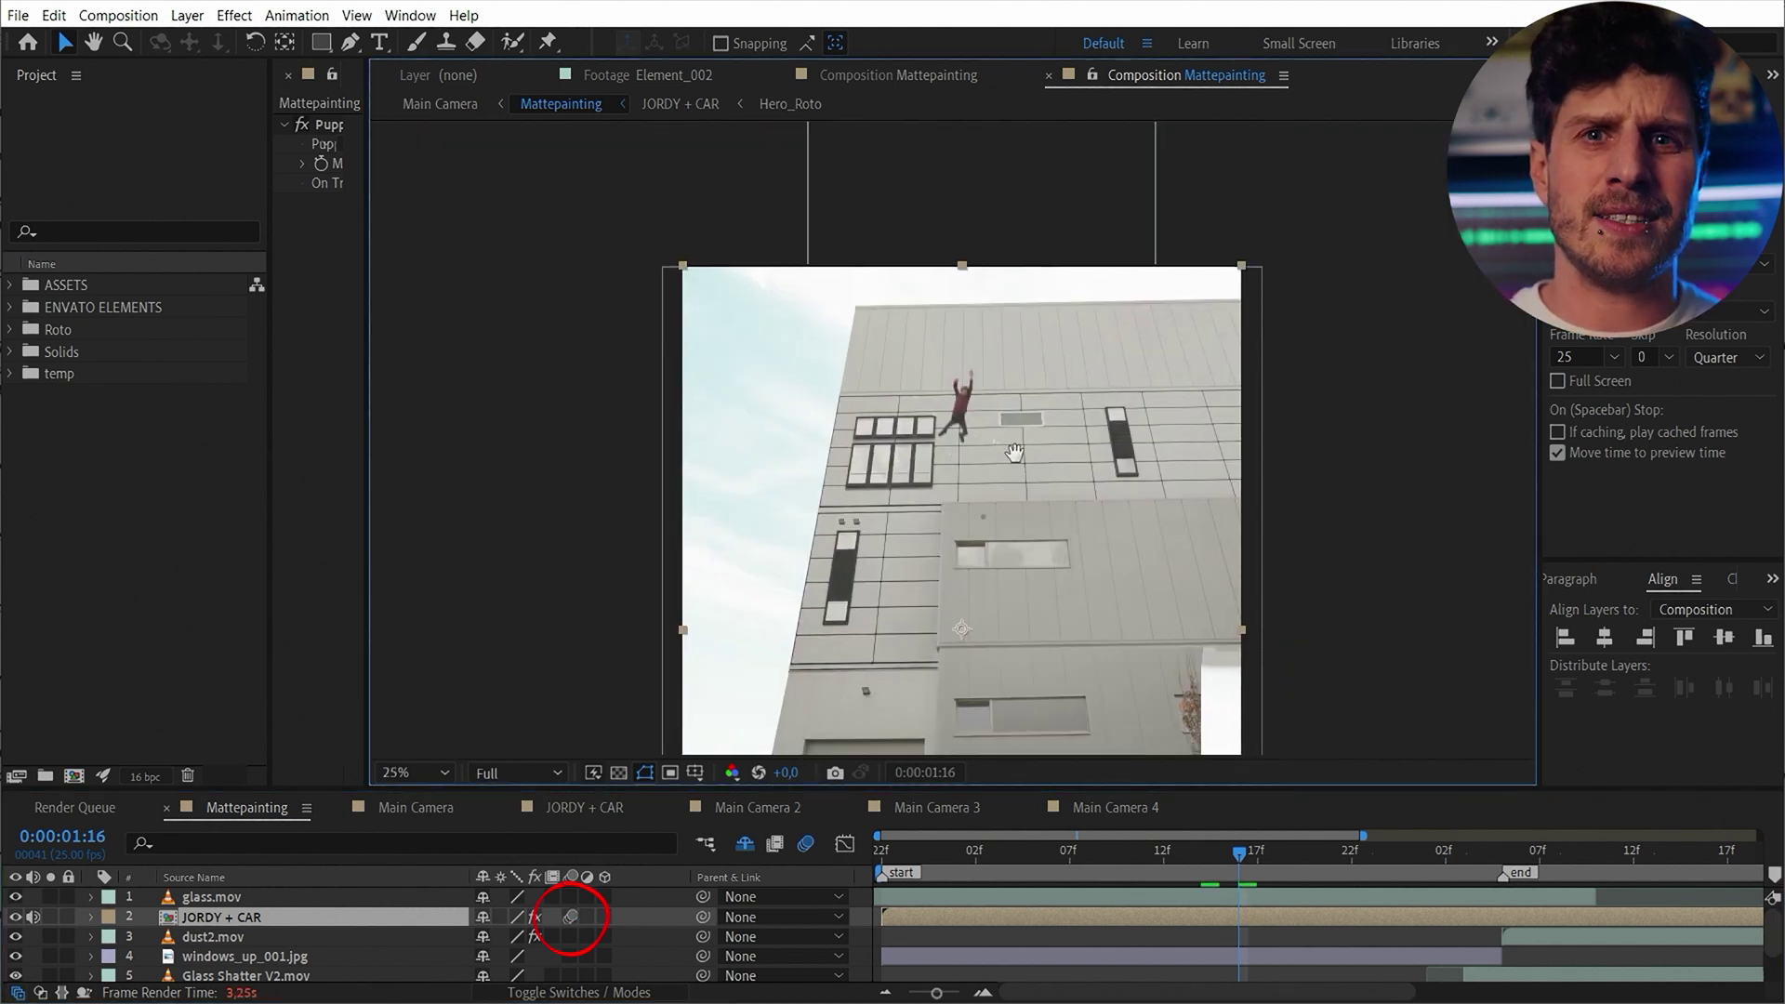
{"action": "left_click_drag", "start_coordinate": [1024, 351], "coordinate": [1032, 325]}
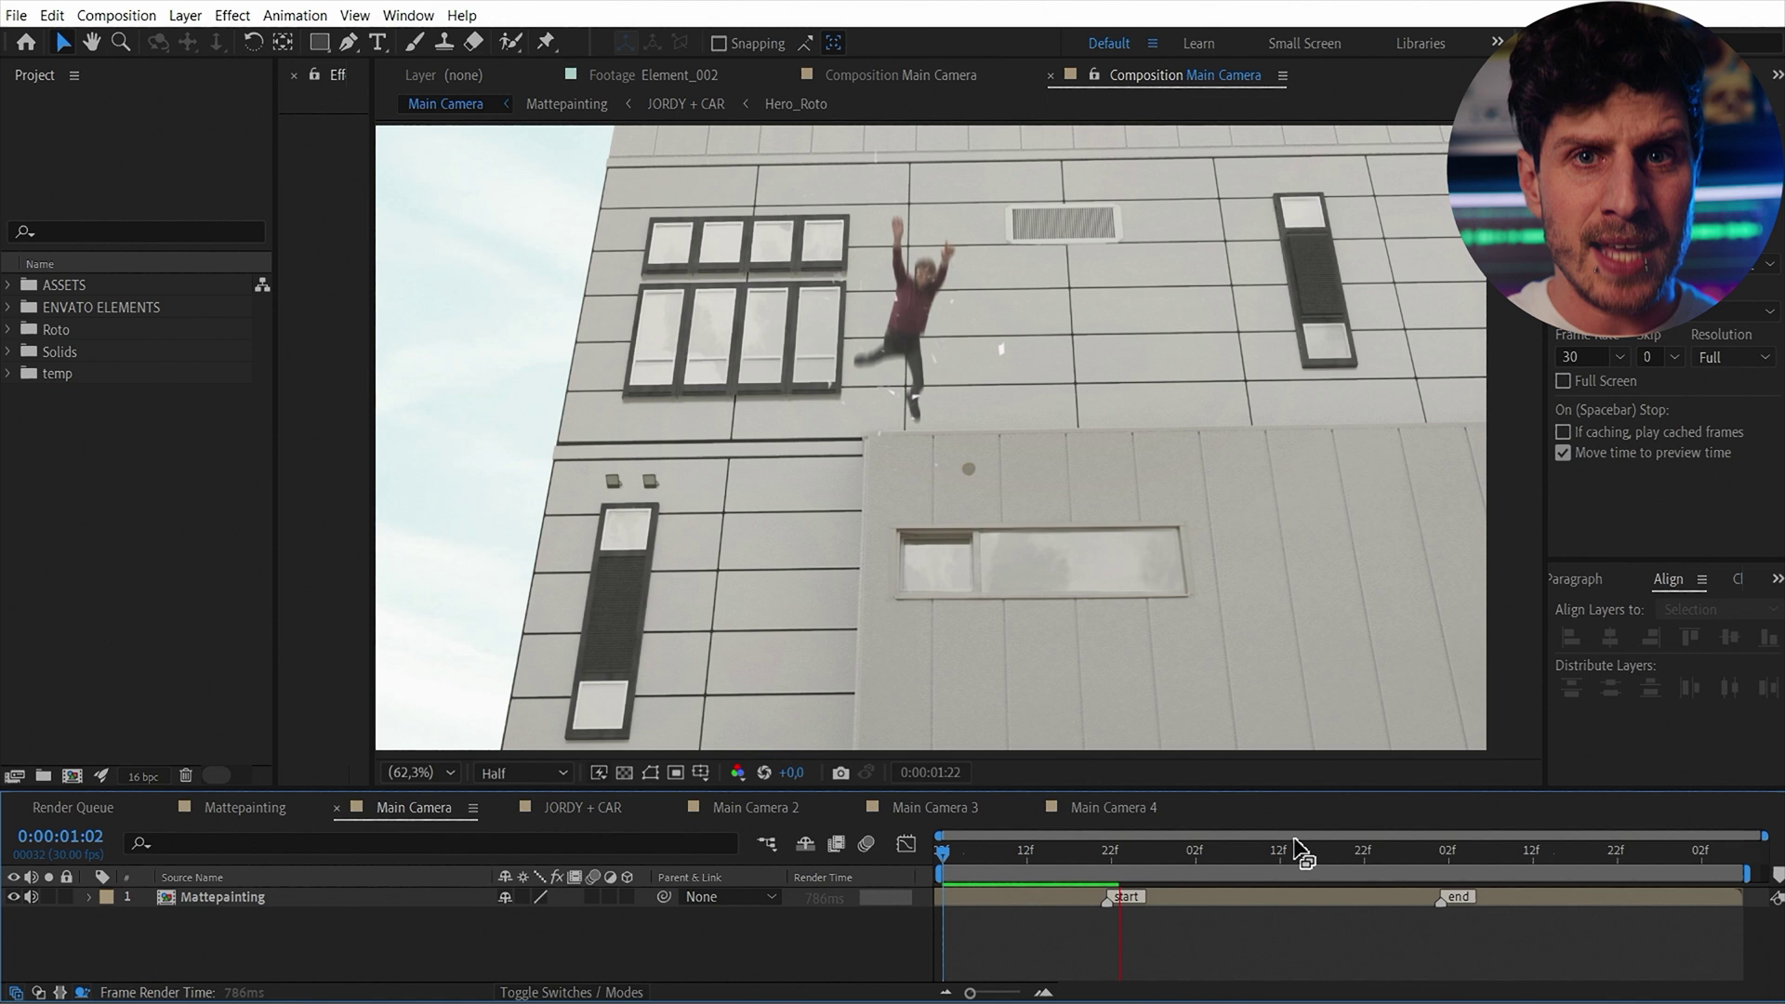
At 0:00:02:02, apply Pixel Motion Blur and review Main Camera's advanced Composition Settings
{"action": "left_click", "coordinate": [1198, 854]}
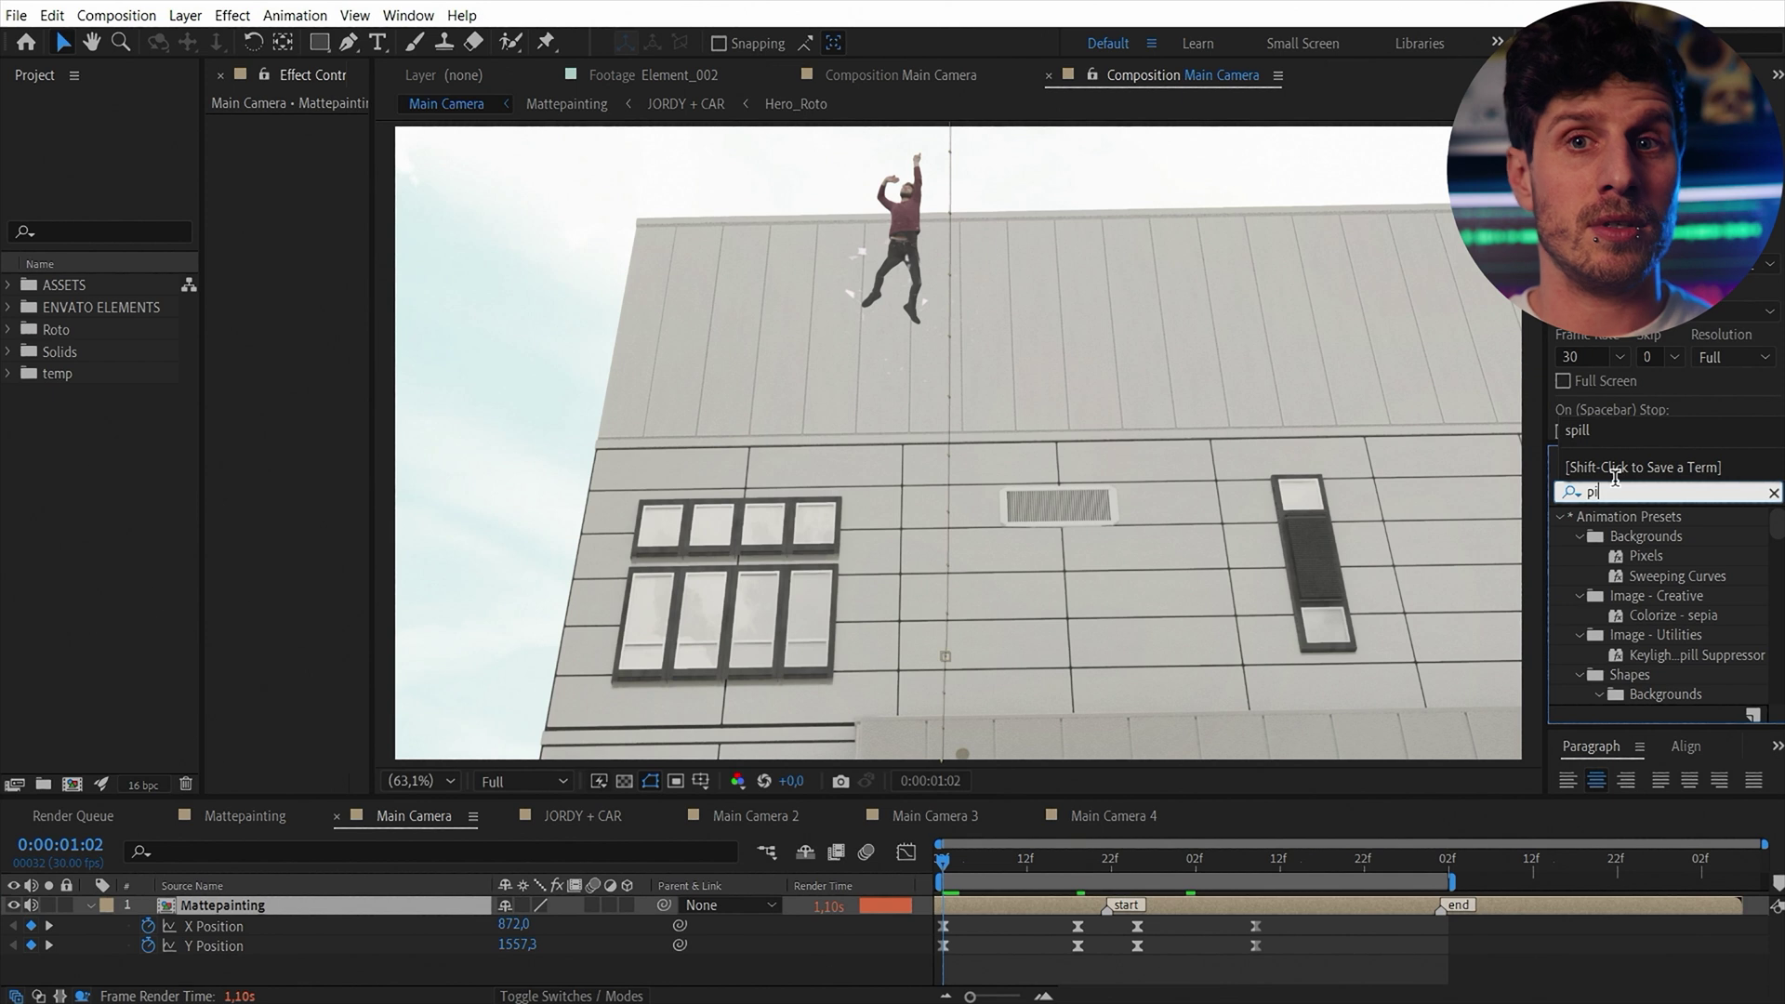
{"action": "type", "text": "xel m"}
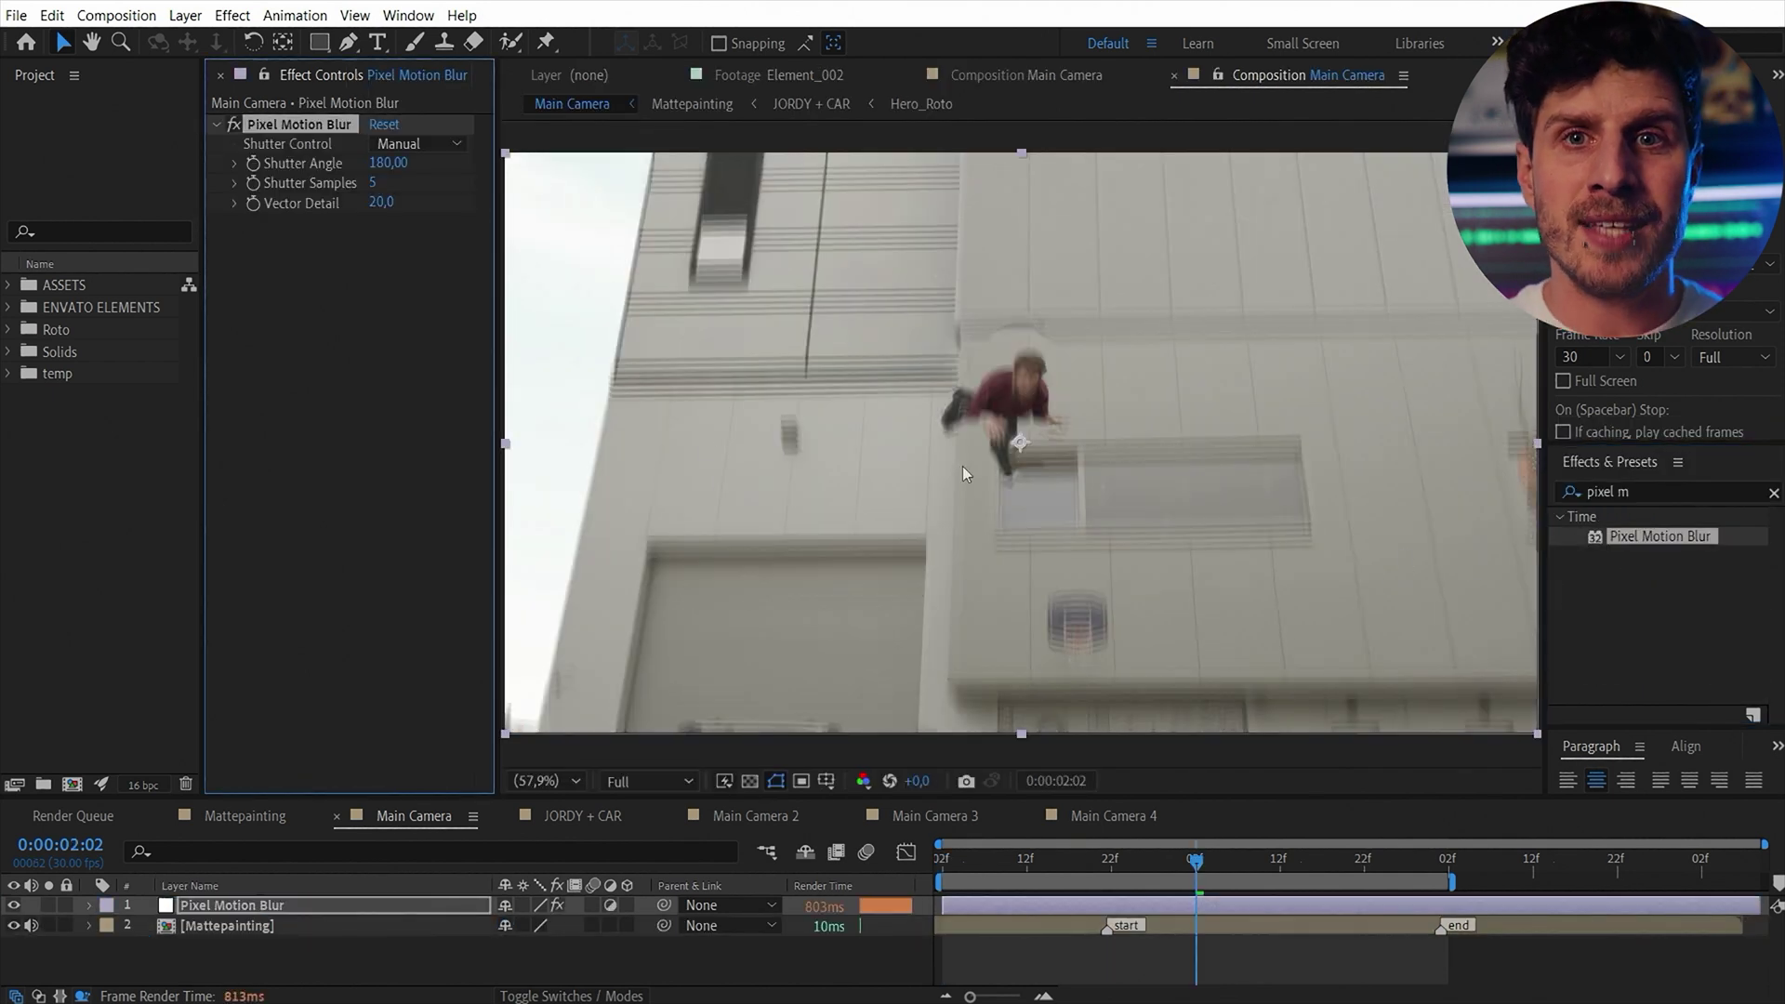
{"action": "left_click", "coordinate": [116, 15]}
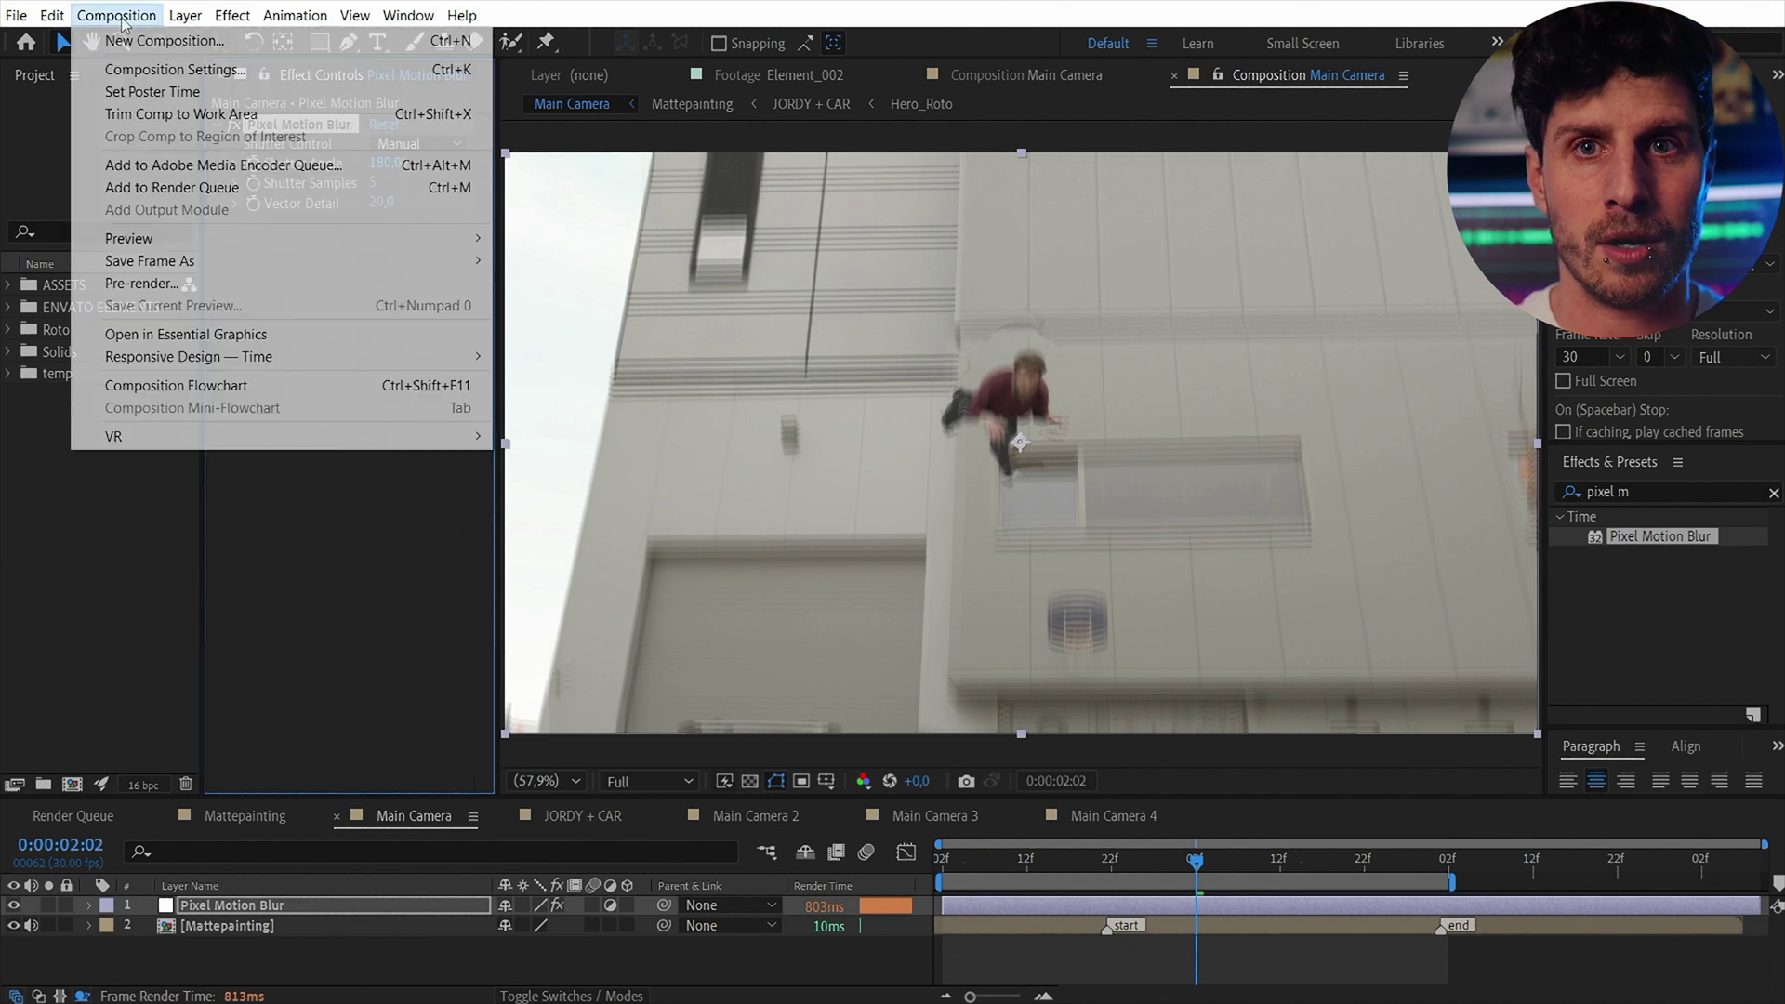
{"action": "left_click", "coordinate": [139, 68]}
{"action": "left_click", "coordinate": [631, 148]}
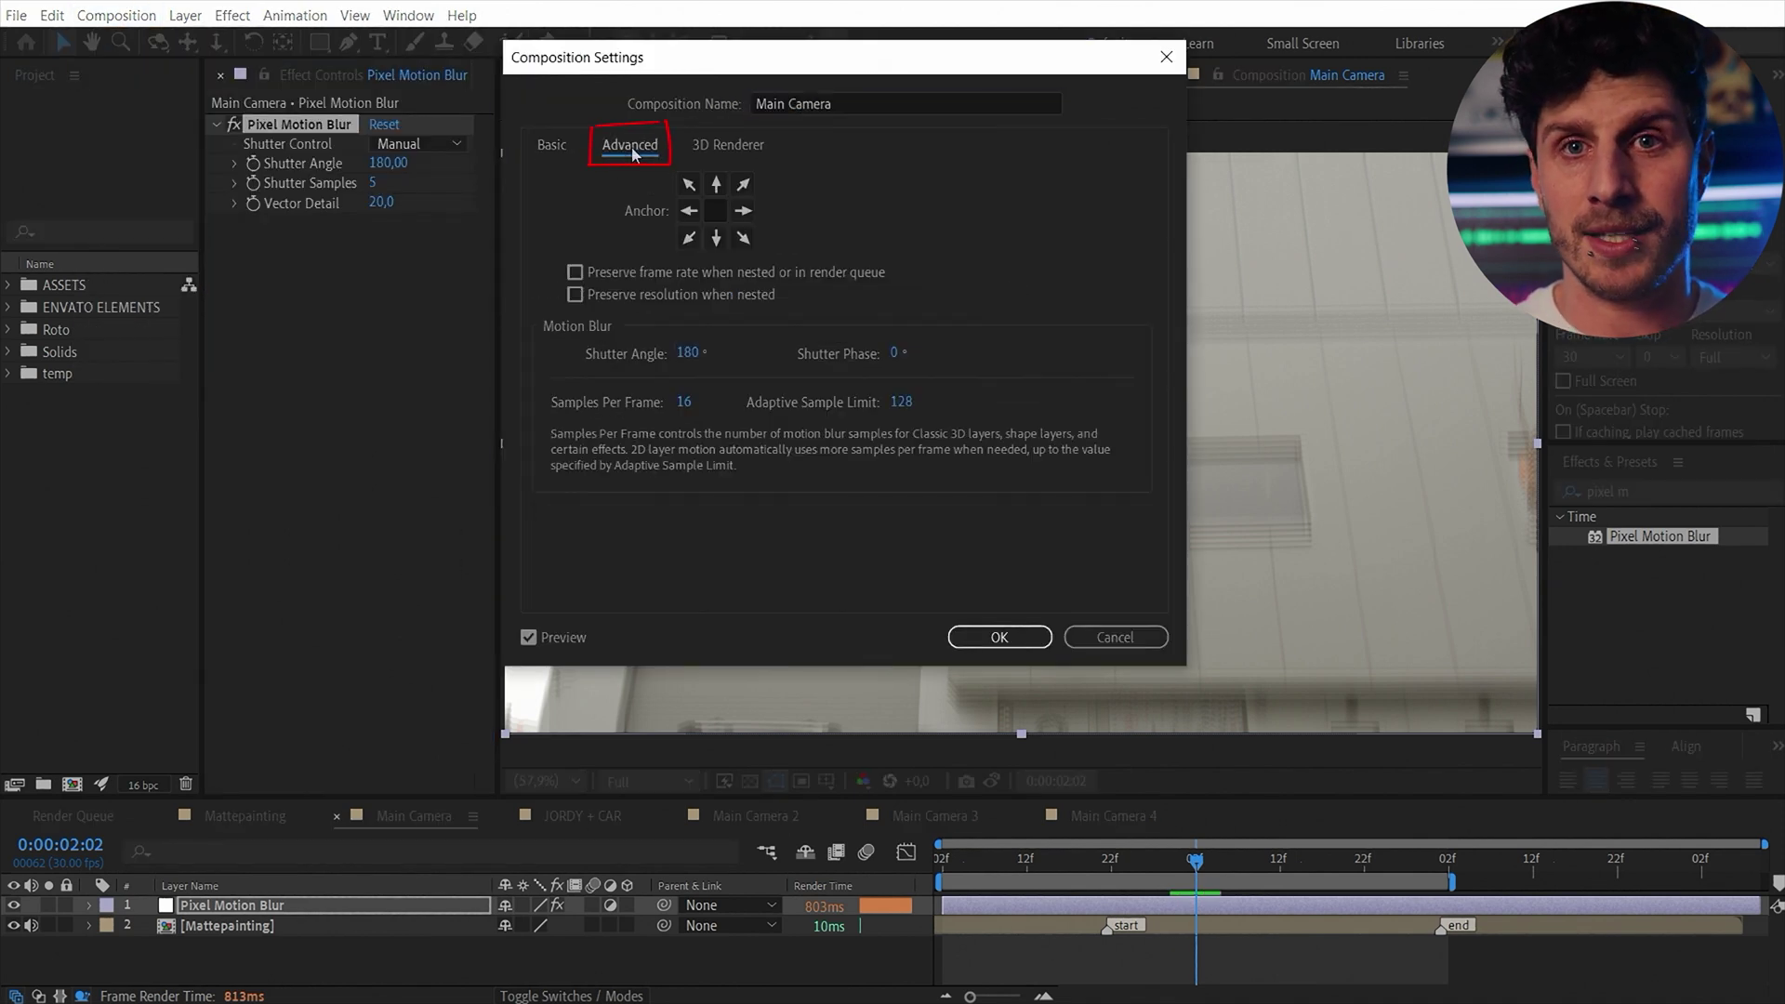
{"action": "left_click_drag", "start_coordinate": [682, 63], "coordinate": [657, 0]}
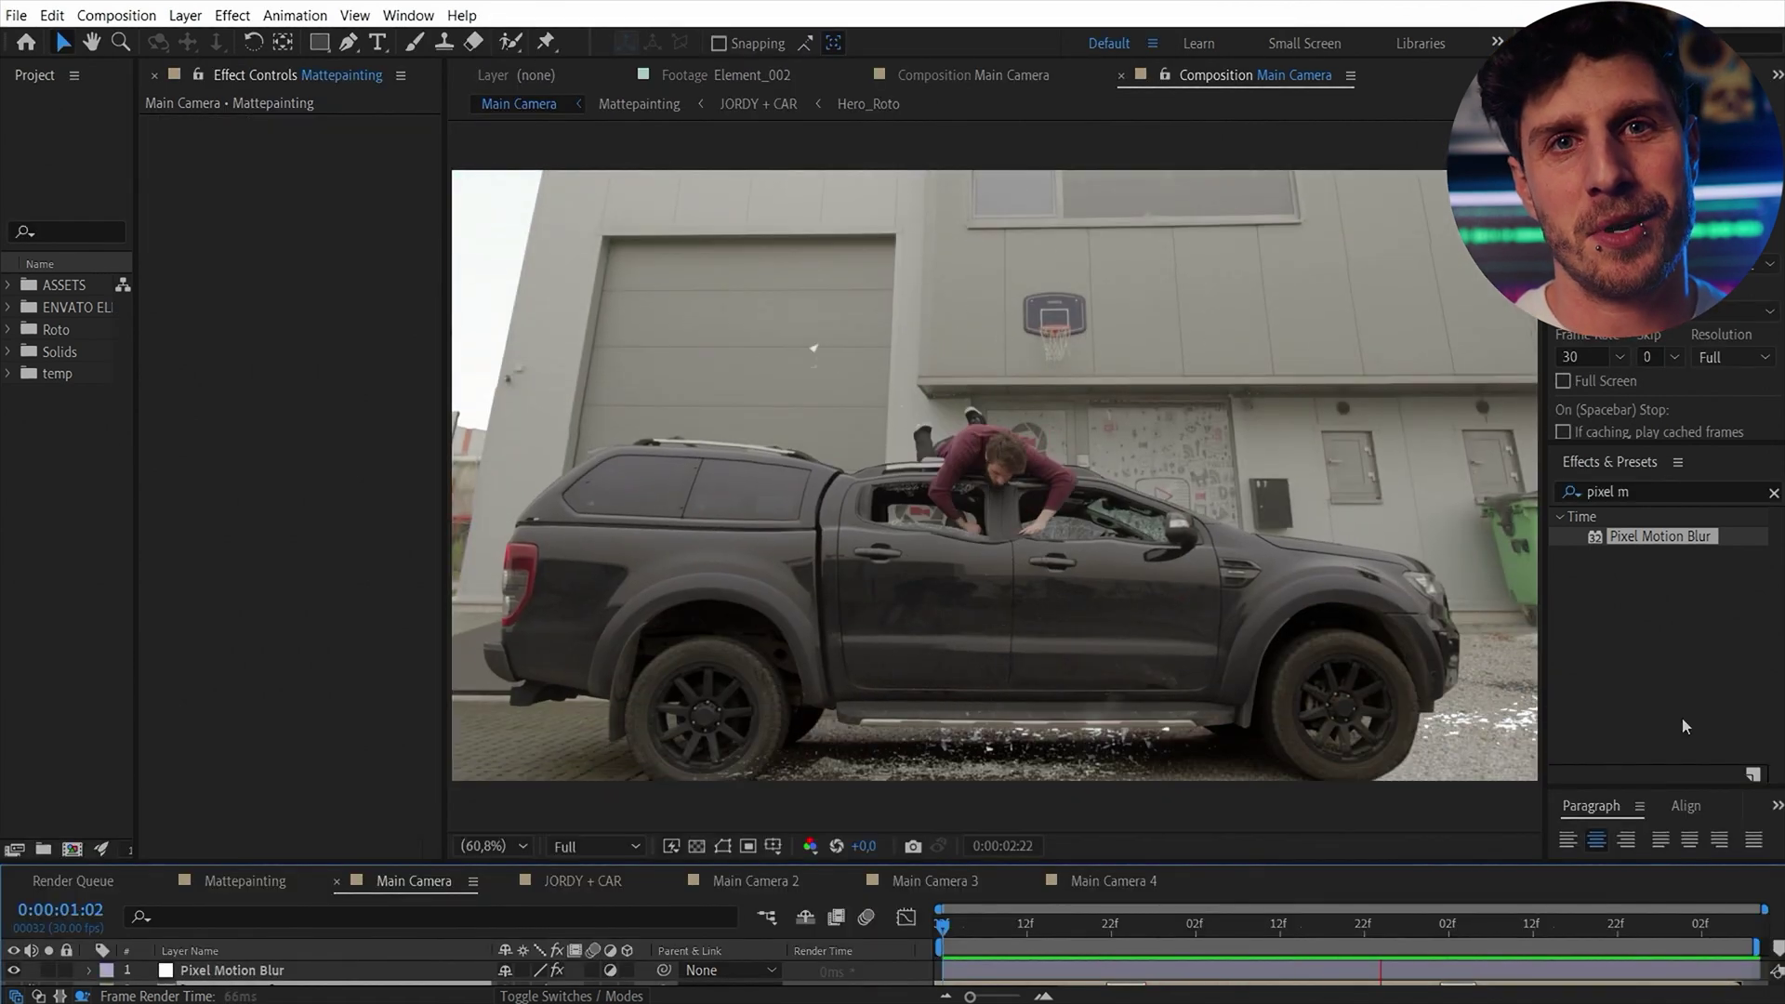